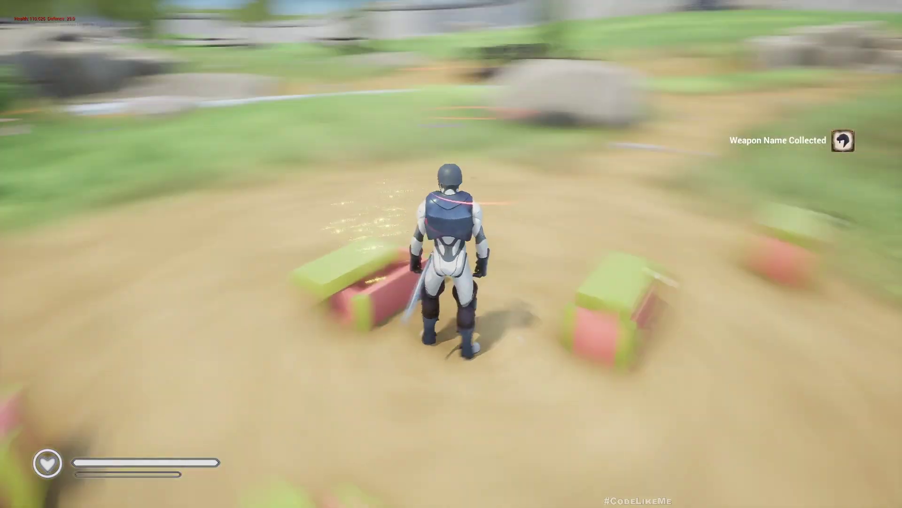
Step: Run the character around the meadow with WASD, swing the sword twice, then show the equipment screen
{"action": "key", "text": "a"}
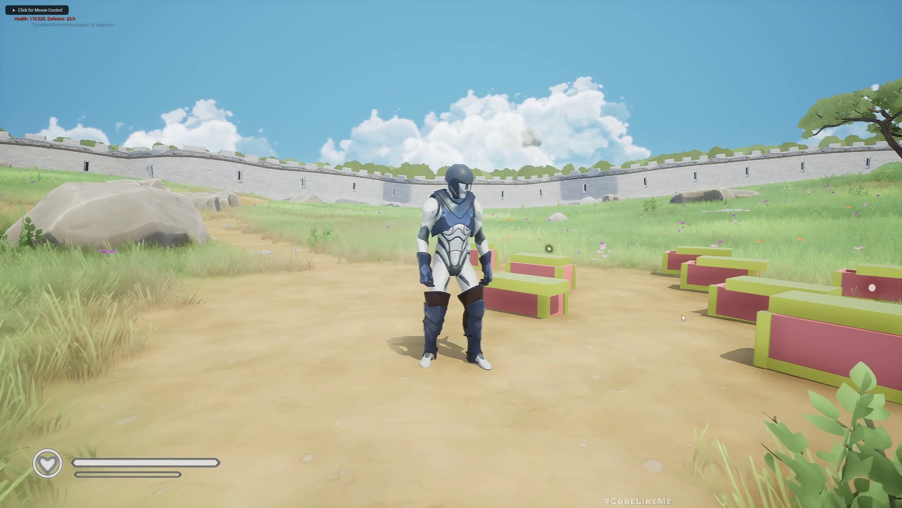
{"action": "left_click", "coordinate": [586, 261]}
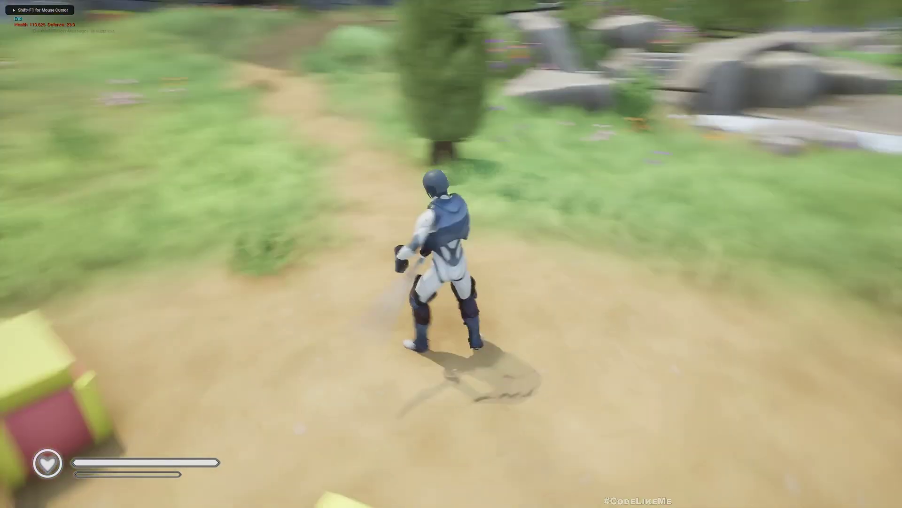
{"action": "key", "text": "w"}
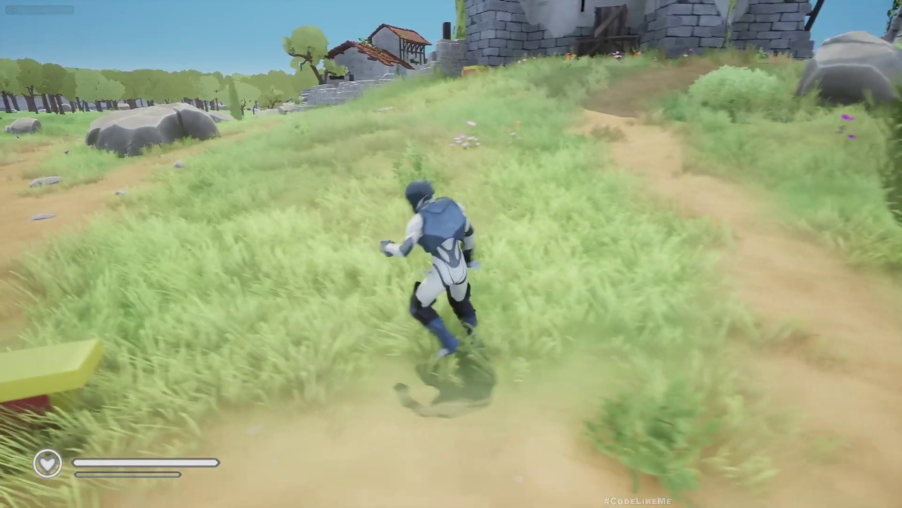
{"action": "left_click", "coordinate": [586, 261]}
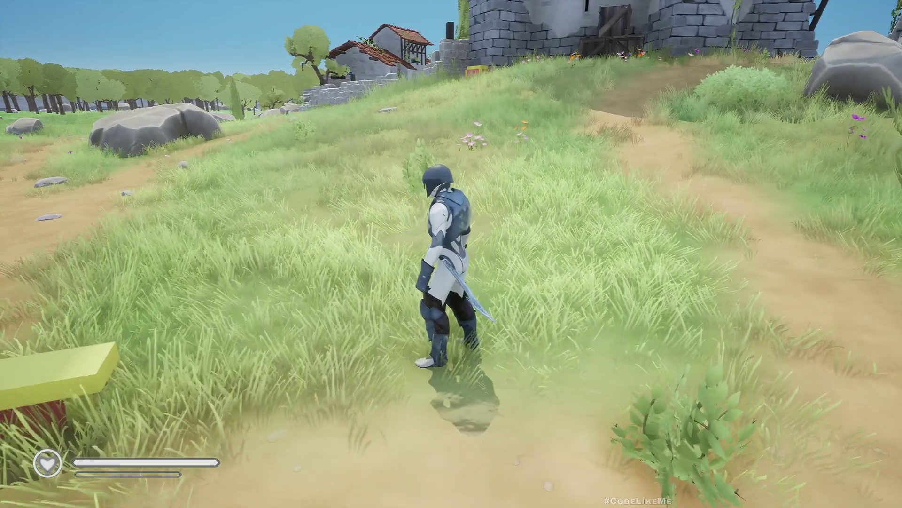
{"action": "key", "text": "s"}
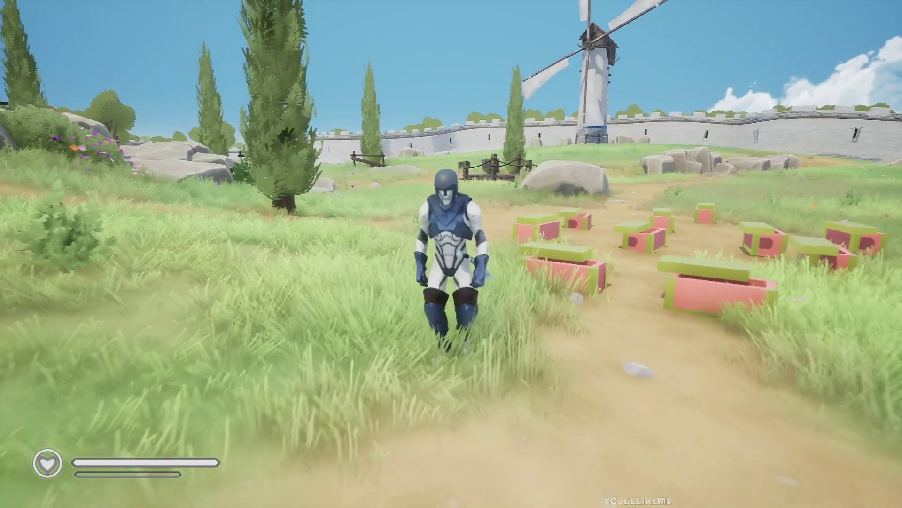
{"action": "key", "text": "a"}
{"action": "key", "text": "s"}
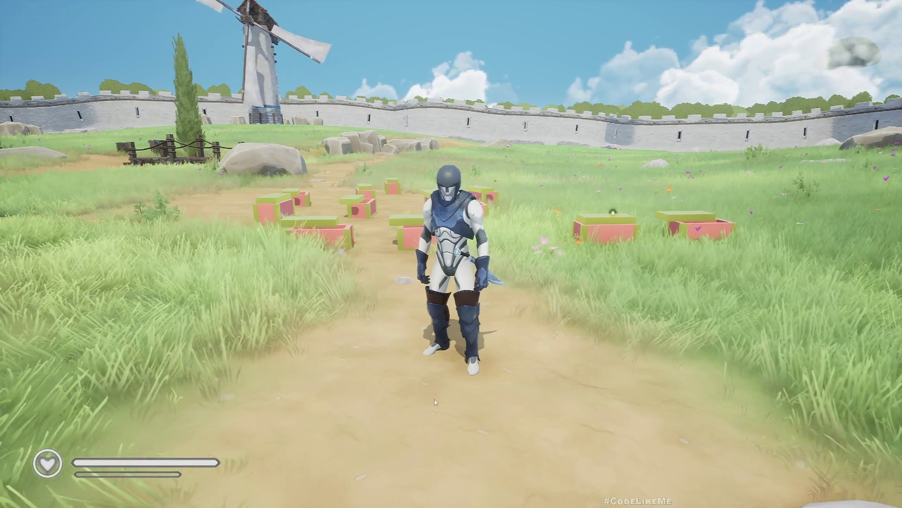
{"action": "key", "text": "i"}
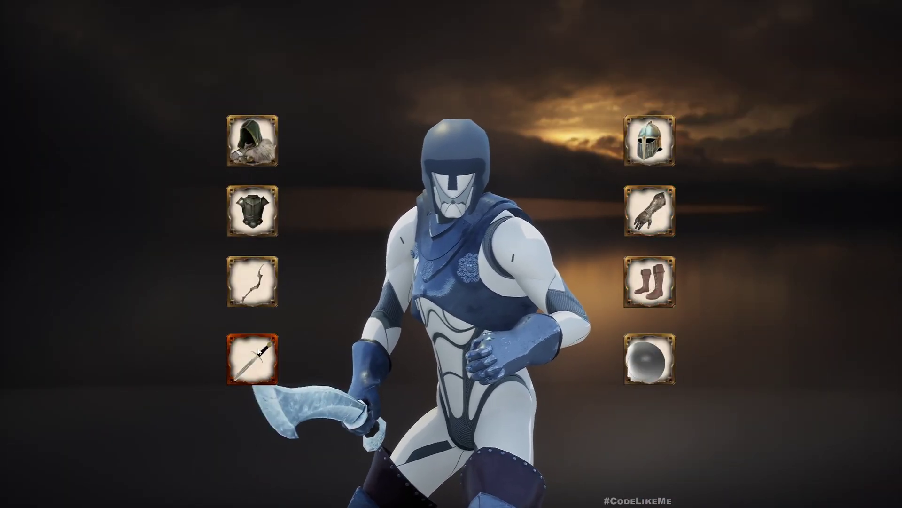
Step: Restart play and collect Platemail Legs C1 from the first chest with E
{"action": "key", "text": "i"}
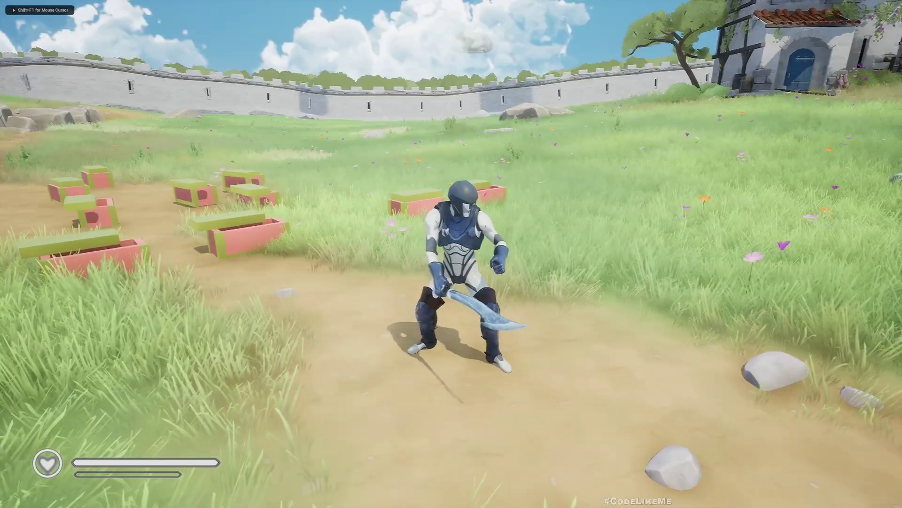
{"action": "key", "text": "Escape"}
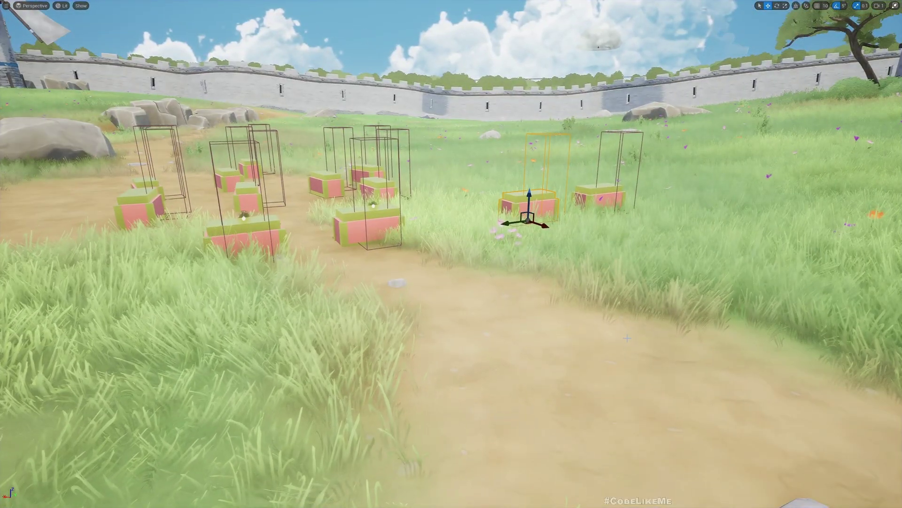
{"action": "key", "text": "alt+p"}
{"action": "key", "text": "w"}
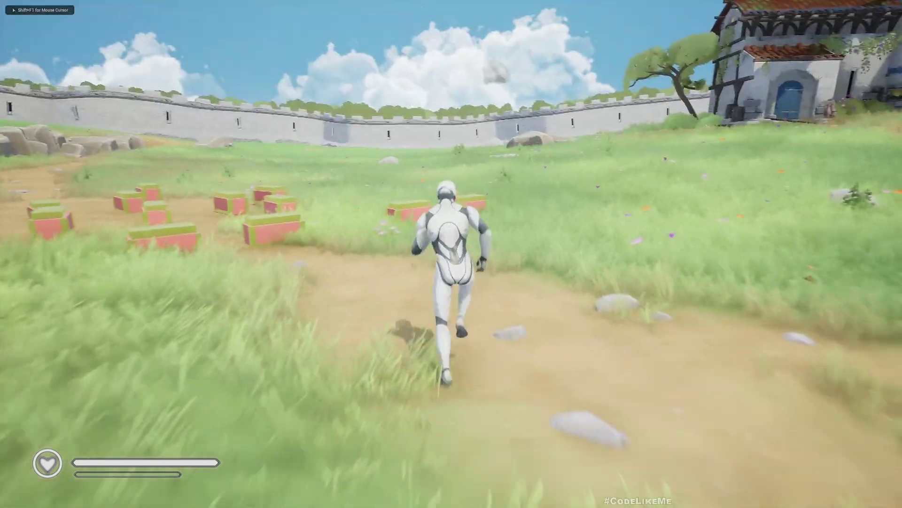
{"action": "key", "text": "e"}
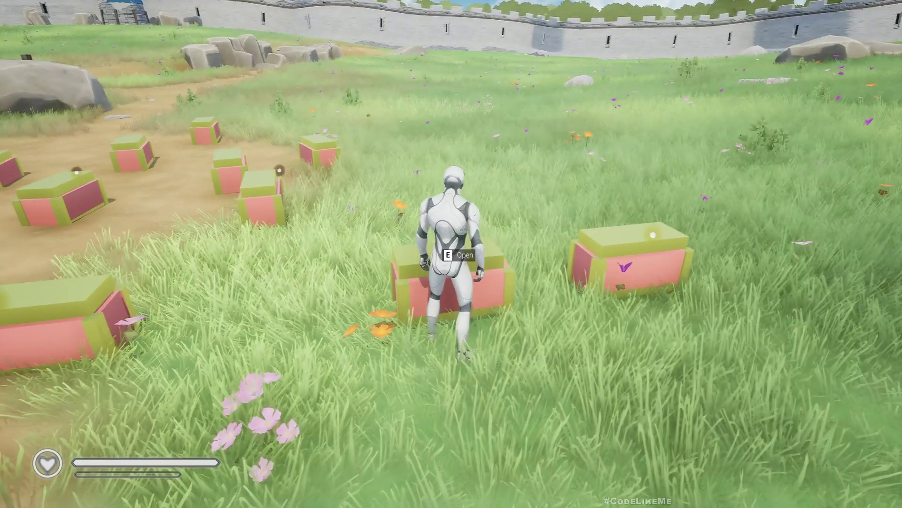
{"action": "key", "text": "s"}
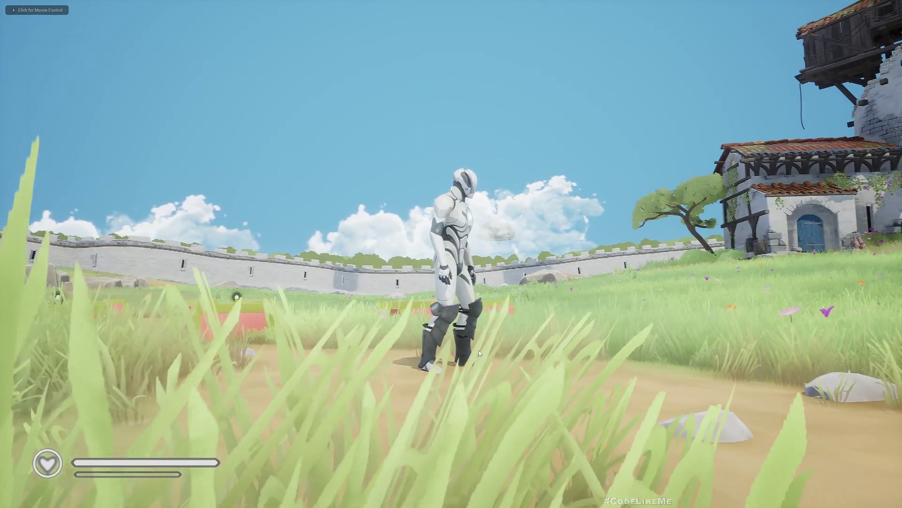
Step: Start another play session, collect leg armour from a chest, then stop playing
{"action": "key", "text": "alt+p"}
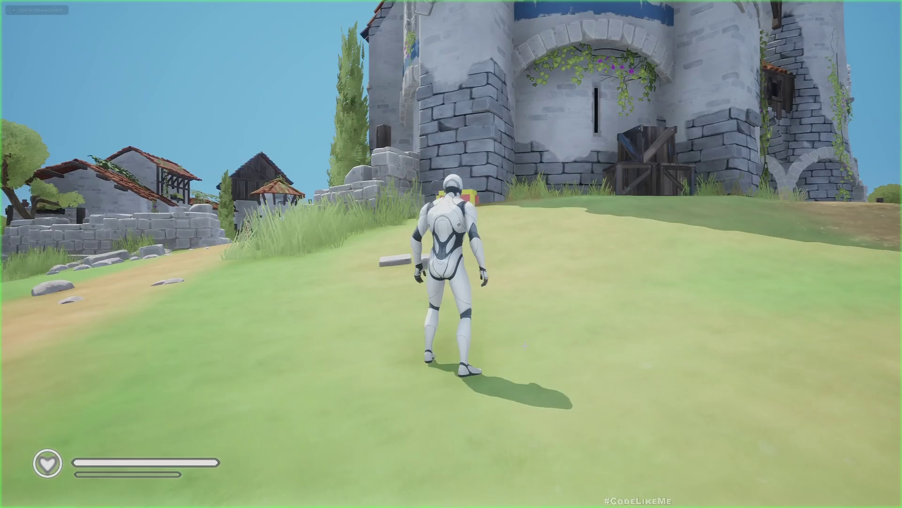
{"action": "key", "text": "w"}
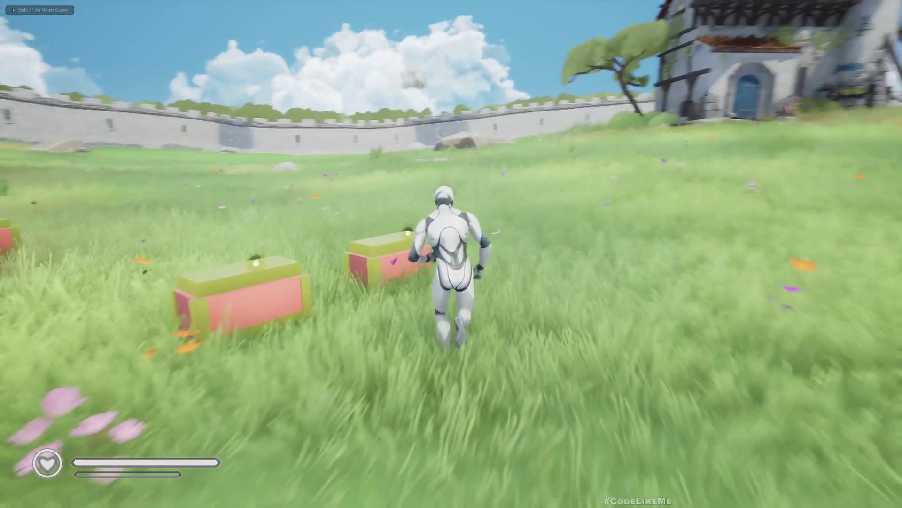
{"action": "key", "text": "e"}
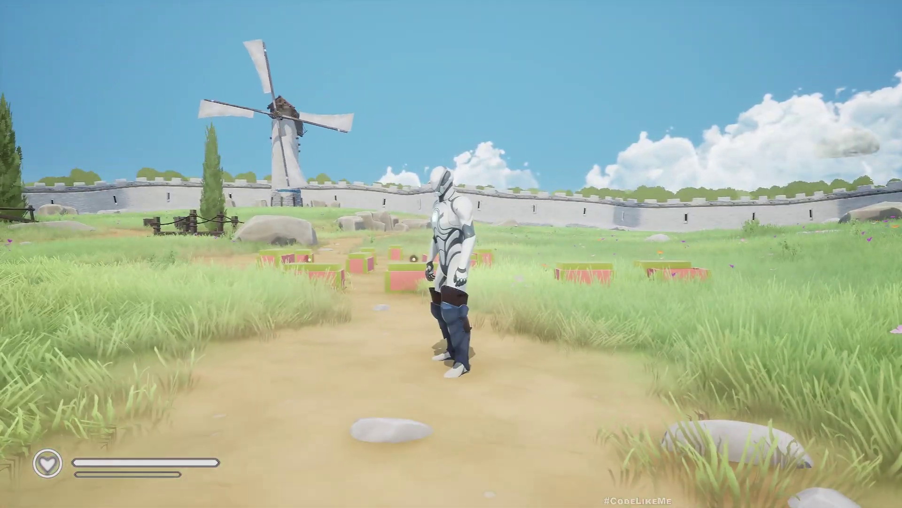
{"action": "key", "text": "Escape"}
Step: Select the pink character and set its fifth Default Weapons class to GA_CollectLegArmor
{"action": "right_click_drag", "start_coordinate": [451, 254], "coordinate": [329, 263]}
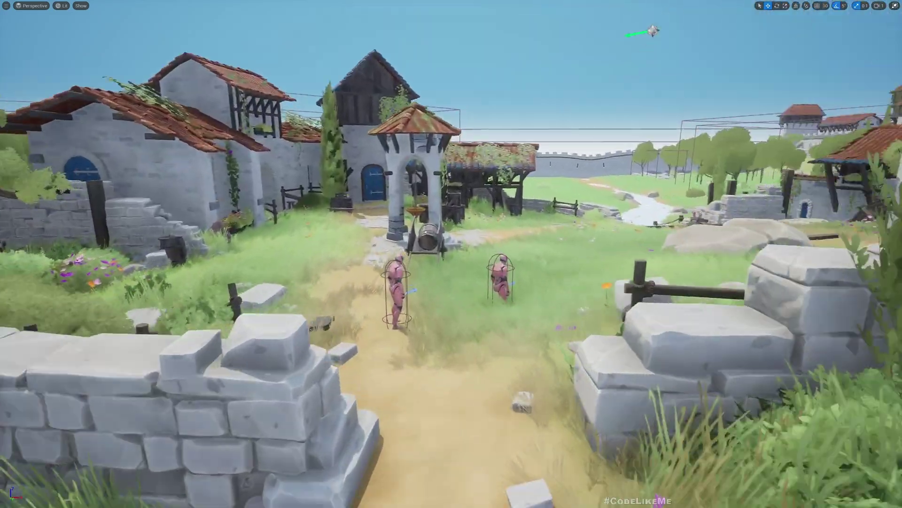
{"action": "right_click_drag", "start_coordinate": [451, 254], "coordinate": [423, 282]}
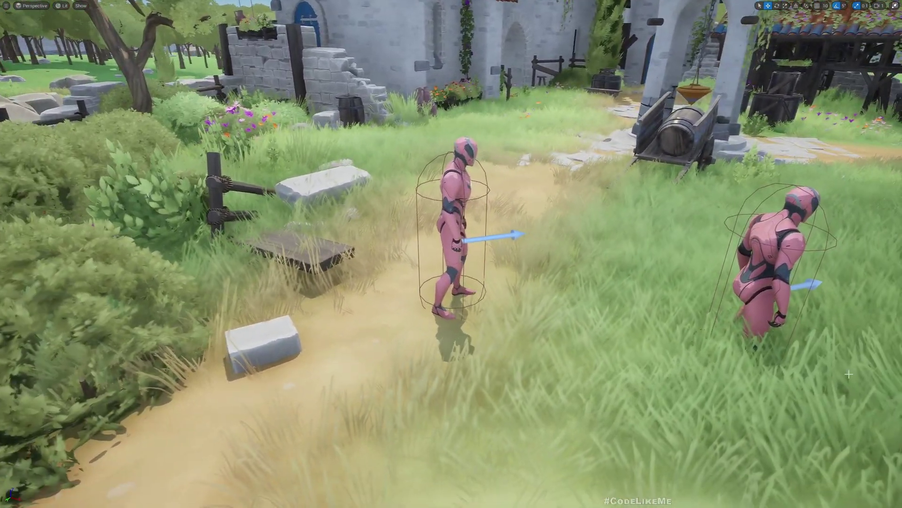
{"action": "key", "text": "F11"}
{"action": "scroll", "coordinate": [849, 373], "scroll_direction": "down", "scroll_amount": 2}
{"action": "right_click_drag", "start_coordinate": [417, 268], "coordinate": [413, 254]}
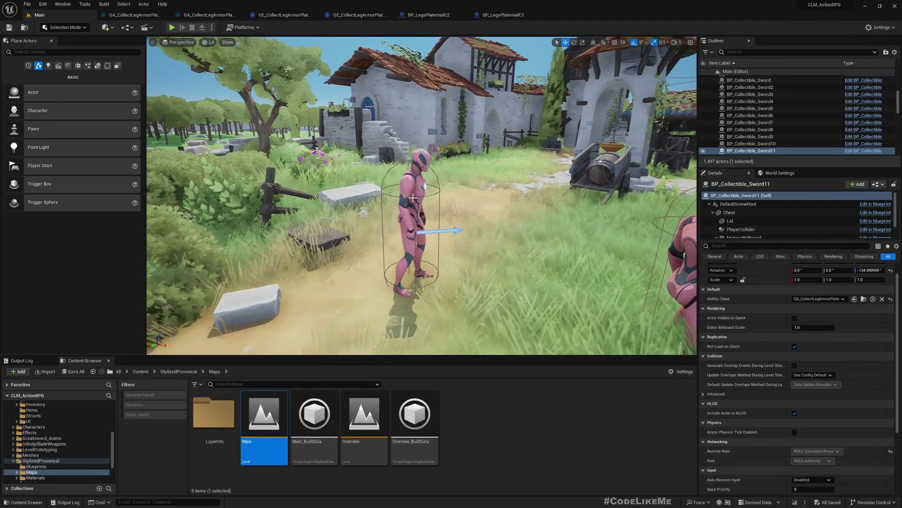
{"action": "left_click", "coordinate": [411, 188]}
{"action": "scroll", "coordinate": [867, 424], "scroll_direction": "down", "scroll_amount": 3}
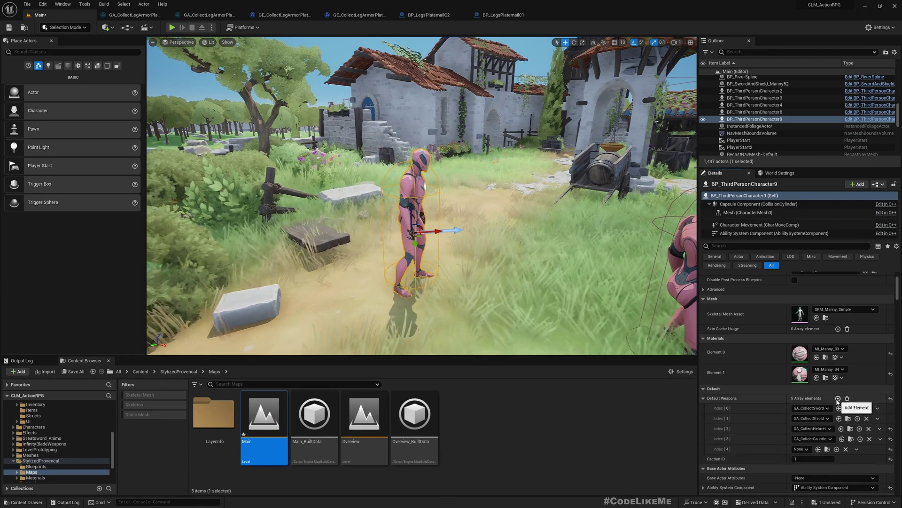
{"action": "scroll", "coordinate": [830, 407], "scroll_direction": "down", "scroll_amount": 2}
{"action": "left_click", "coordinate": [803, 405]}
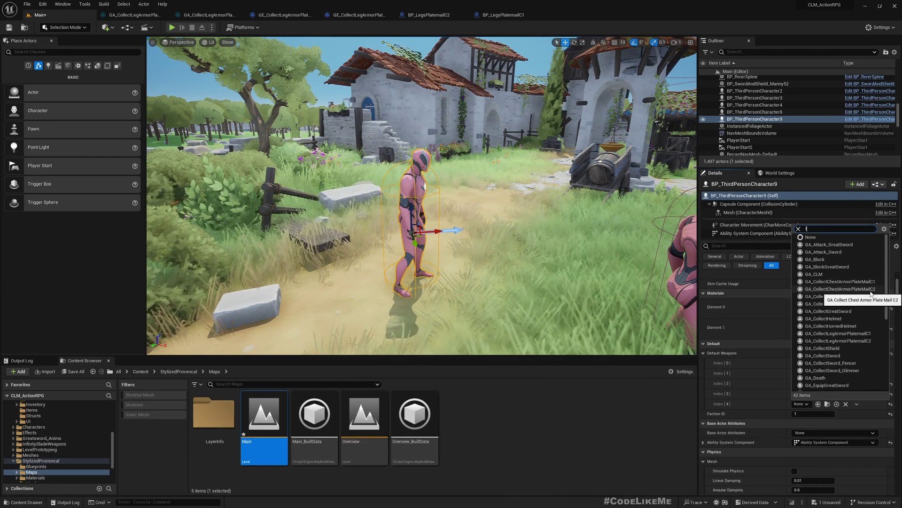
{"action": "type", "text": "leg"}
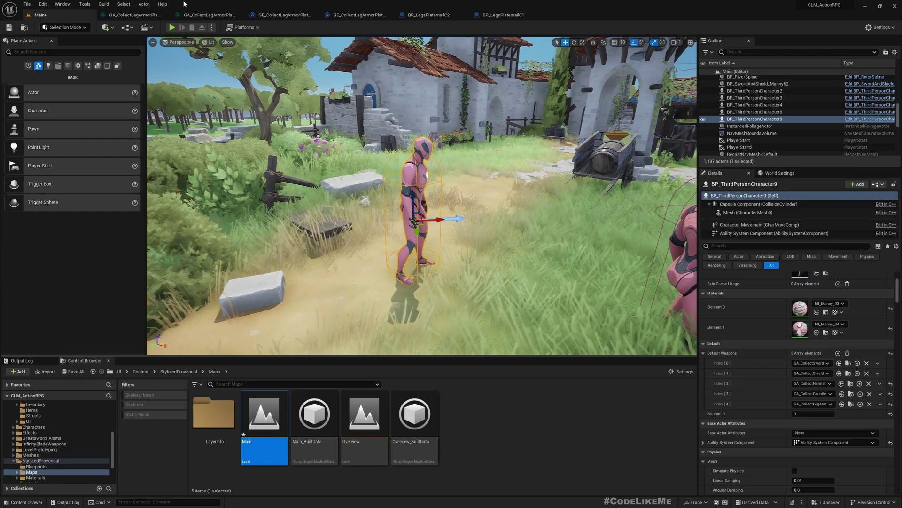
Step: Simulate the game full-screen and walk the leg-armoured character through the village
{"action": "left_click", "coordinate": [212, 28]}
{"action": "left_click", "coordinate": [241, 86]}
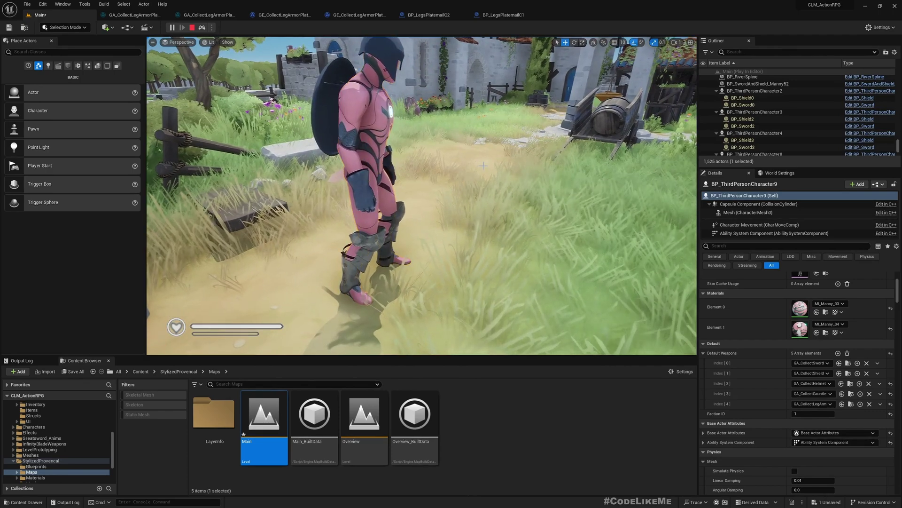
{"action": "key", "text": "F11"}
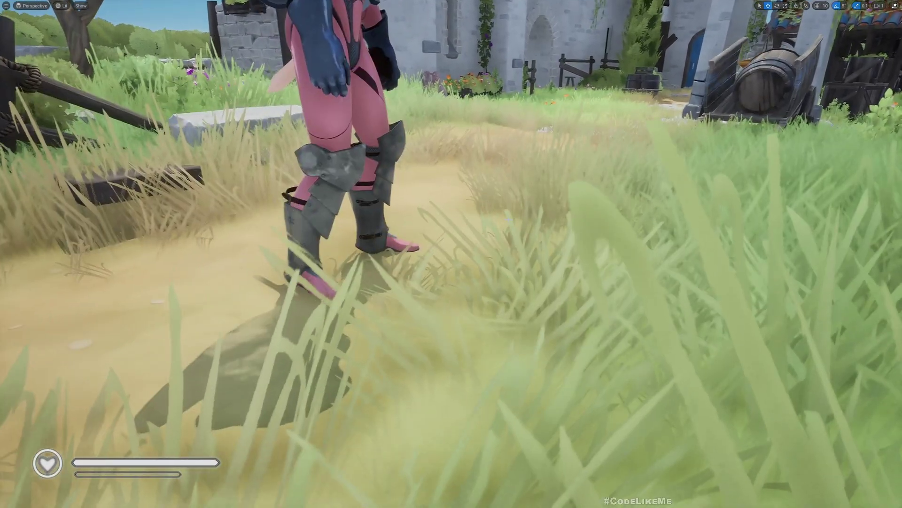
{"action": "key", "text": "w"}
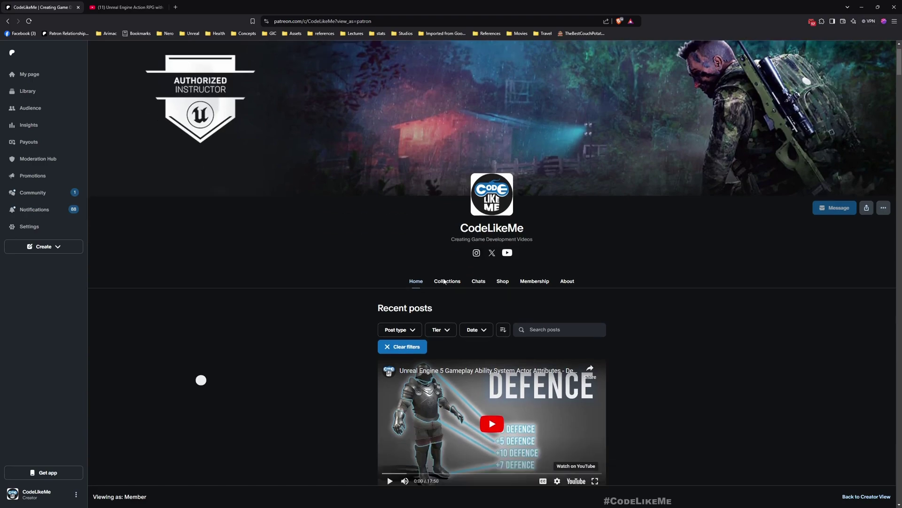
Step: Scroll the Patreon creator's tutorial post feed down to the Load more button
{"action": "scroll", "coordinate": [444, 281], "scroll_direction": "down", "scroll_amount": 4}
{"action": "scroll", "coordinate": [445, 281], "scroll_direction": "down", "scroll_amount": 2}
{"action": "scroll", "coordinate": [445, 281], "scroll_direction": "down", "scroll_amount": 4}
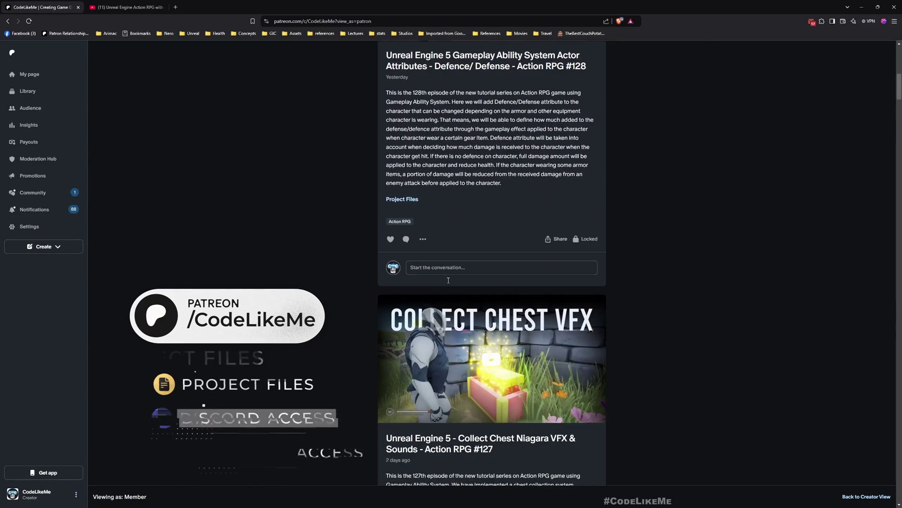
{"action": "scroll", "coordinate": [447, 282], "scroll_direction": "down", "scroll_amount": 4}
{"action": "scroll", "coordinate": [447, 282], "scroll_direction": "down", "scroll_amount": 5}
{"action": "scroll", "coordinate": [448, 282], "scroll_direction": "down", "scroll_amount": 6}
{"action": "scroll", "coordinate": [450, 281], "scroll_direction": "down", "scroll_amount": 5}
{"action": "scroll", "coordinate": [453, 280], "scroll_direction": "down", "scroll_amount": 3}
{"action": "scroll", "coordinate": [453, 281], "scroll_direction": "down", "scroll_amount": 3}
{"action": "scroll", "coordinate": [454, 282], "scroll_direction": "down", "scroll_amount": 4}
{"action": "scroll", "coordinate": [454, 283], "scroll_direction": "down", "scroll_amount": 4}
{"action": "scroll", "coordinate": [455, 286], "scroll_direction": "down", "scroll_amount": 6}
{"action": "scroll", "coordinate": [455, 287], "scroll_direction": "down", "scroll_amount": 4}
{"action": "scroll", "coordinate": [456, 286], "scroll_direction": "down", "scroll_amount": 4}
{"action": "scroll", "coordinate": [456, 287], "scroll_direction": "down", "scroll_amount": 5}
{"action": "scroll", "coordinate": [456, 287], "scroll_direction": "down", "scroll_amount": 5}
{"action": "scroll", "coordinate": [456, 282], "scroll_direction": "down", "scroll_amount": 5}
{"action": "scroll", "coordinate": [457, 282], "scroll_direction": "down", "scroll_amount": 6}
{"action": "scroll", "coordinate": [459, 282], "scroll_direction": "down", "scroll_amount": 4}
{"action": "scroll", "coordinate": [459, 282], "scroll_direction": "down", "scroll_amount": 5}
{"action": "scroll", "coordinate": [463, 283], "scroll_direction": "down", "scroll_amount": 5}
{"action": "scroll", "coordinate": [467, 284], "scroll_direction": "down", "scroll_amount": 4}
{"action": "scroll", "coordinate": [470, 287], "scroll_direction": "down", "scroll_amount": 5}
{"action": "scroll", "coordinate": [472, 288], "scroll_direction": "down", "scroll_amount": 4}
{"action": "scroll", "coordinate": [472, 289], "scroll_direction": "down", "scroll_amount": 5}
{"action": "scroll", "coordinate": [474, 290], "scroll_direction": "down", "scroll_amount": 5}
{"action": "scroll", "coordinate": [474, 291], "scroll_direction": "down", "scroll_amount": 4}
{"action": "scroll", "coordinate": [475, 291], "scroll_direction": "down", "scroll_amount": 5}
{"action": "scroll", "coordinate": [475, 292], "scroll_direction": "down", "scroll_amount": 5}
{"action": "scroll", "coordinate": [477, 291], "scroll_direction": "down", "scroll_amount": 5}
{"action": "scroll", "coordinate": [477, 292], "scroll_direction": "down", "scroll_amount": 4}
{"action": "scroll", "coordinate": [477, 291], "scroll_direction": "down", "scroll_amount": 4}
{"action": "scroll", "coordinate": [479, 291], "scroll_direction": "down", "scroll_amount": 5}
{"action": "scroll", "coordinate": [480, 291], "scroll_direction": "down", "scroll_amount": 5}
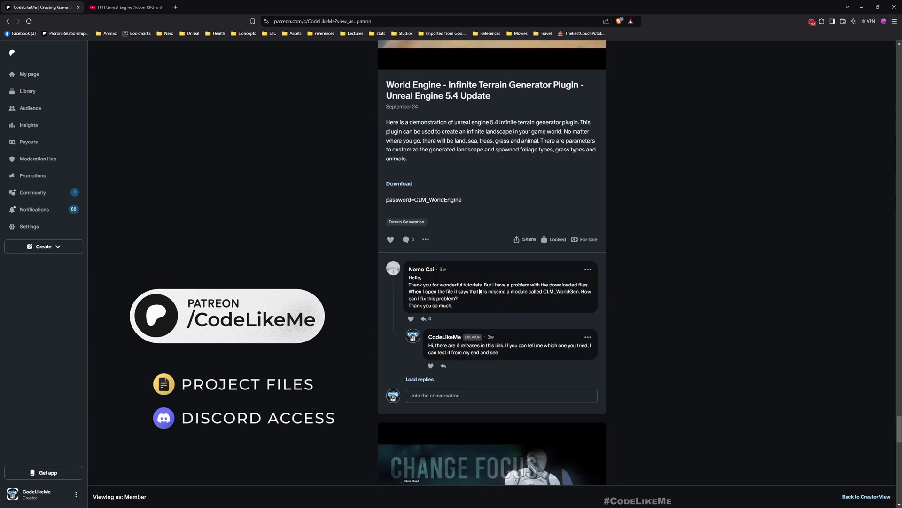
{"action": "scroll", "coordinate": [481, 291], "scroll_direction": "down", "scroll_amount": 4}
{"action": "scroll", "coordinate": [465, 282], "scroll_direction": "down", "scroll_amount": 4}
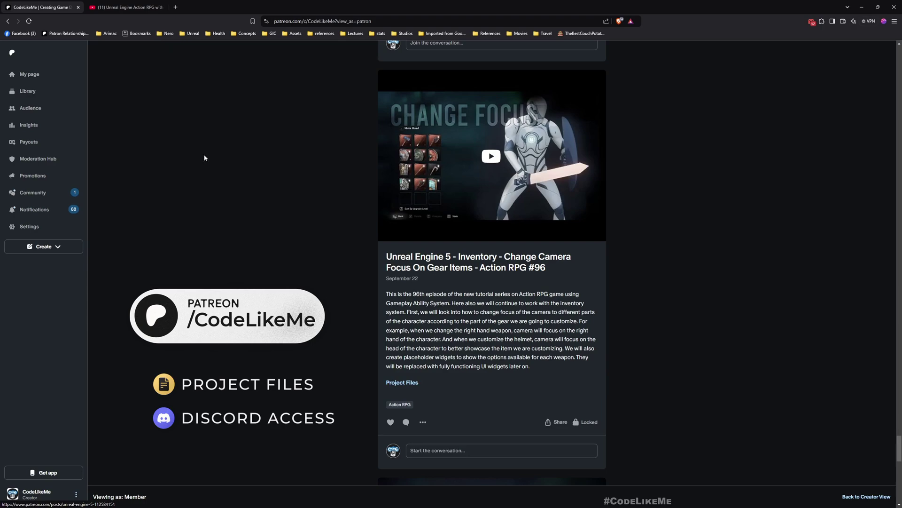
{"action": "scroll", "coordinate": [478, 291], "scroll_direction": "down", "scroll_amount": 5}
{"action": "scroll", "coordinate": [478, 292], "scroll_direction": "down", "scroll_amount": 6}
{"action": "scroll", "coordinate": [478, 291], "scroll_direction": "down", "scroll_amount": 4}
{"action": "scroll", "coordinate": [477, 291], "scroll_direction": "down", "scroll_amount": 4}
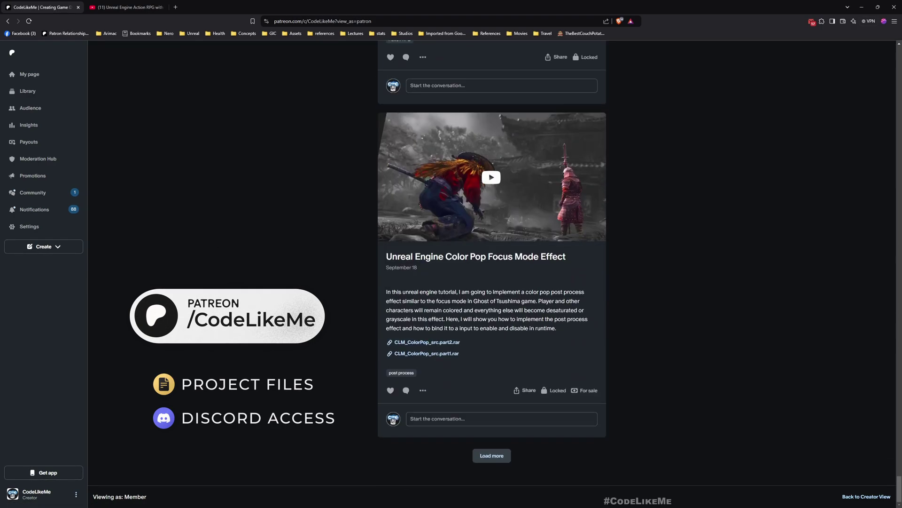
Step: Switch to the YouTube Action RPG playlist and scroll down to episode #128
{"action": "key", "text": "ctrl+Tab"}
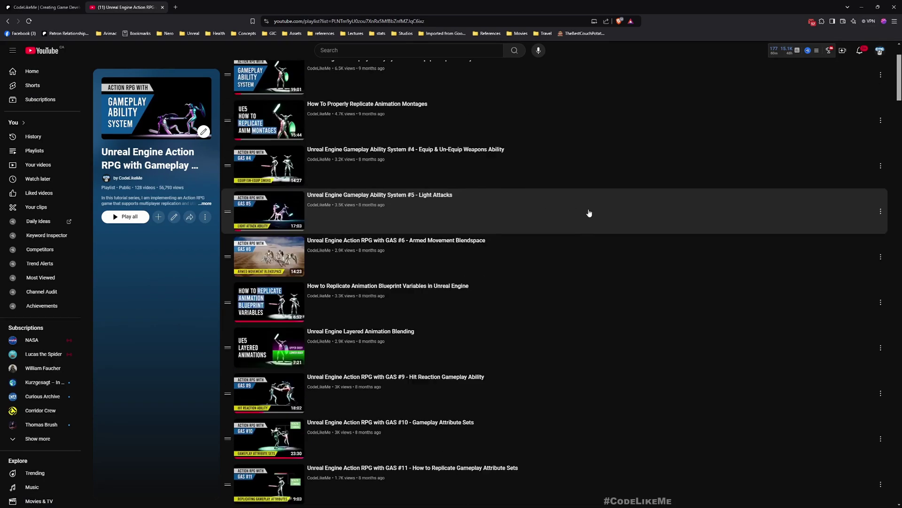
{"action": "scroll", "coordinate": [589, 213], "scroll_direction": "down", "scroll_amount": 4}
{"action": "scroll", "coordinate": [589, 213], "scroll_direction": "down", "scroll_amount": 4}
{"action": "scroll", "coordinate": [590, 213], "scroll_direction": "down", "scroll_amount": 2}
{"action": "scroll", "coordinate": [590, 212], "scroll_direction": "down", "scroll_amount": 1}
{"action": "scroll", "coordinate": [590, 212], "scroll_direction": "down", "scroll_amount": 4}
{"action": "scroll", "coordinate": [590, 212], "scroll_direction": "down", "scroll_amount": 2}
{"action": "scroll", "coordinate": [591, 211], "scroll_direction": "down", "scroll_amount": 4}
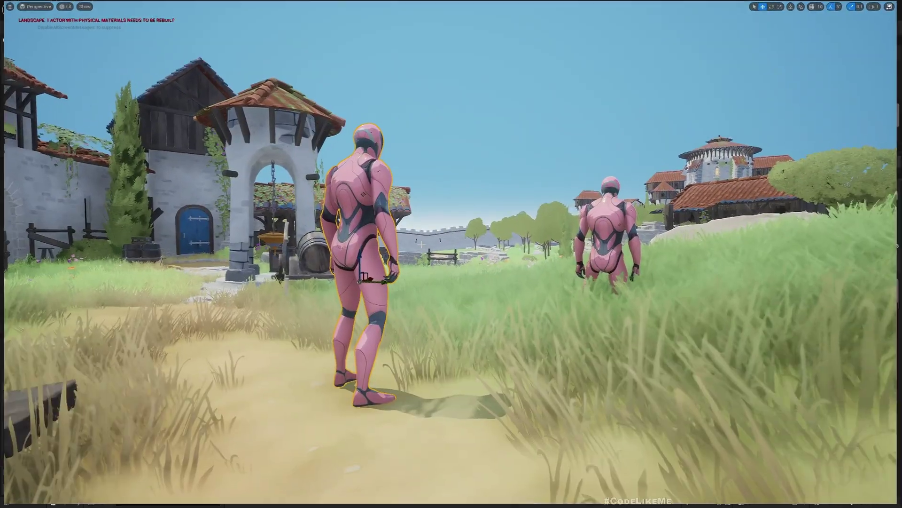
Step: Inspect the Platemail_shoes mesh and rename it to Platemail_shoesC1
{"action": "key", "text": "Escape"}
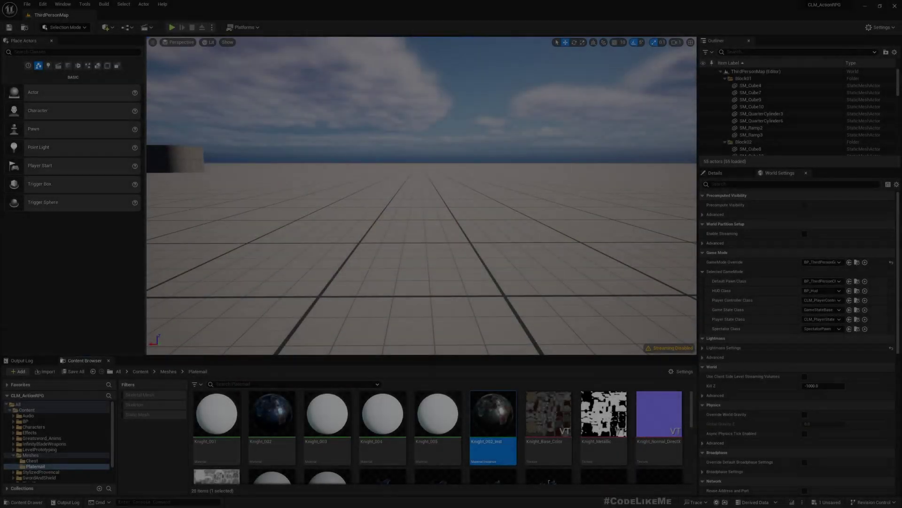
{"action": "scroll", "coordinate": [388, 405], "scroll_direction": "down", "scroll_amount": 5}
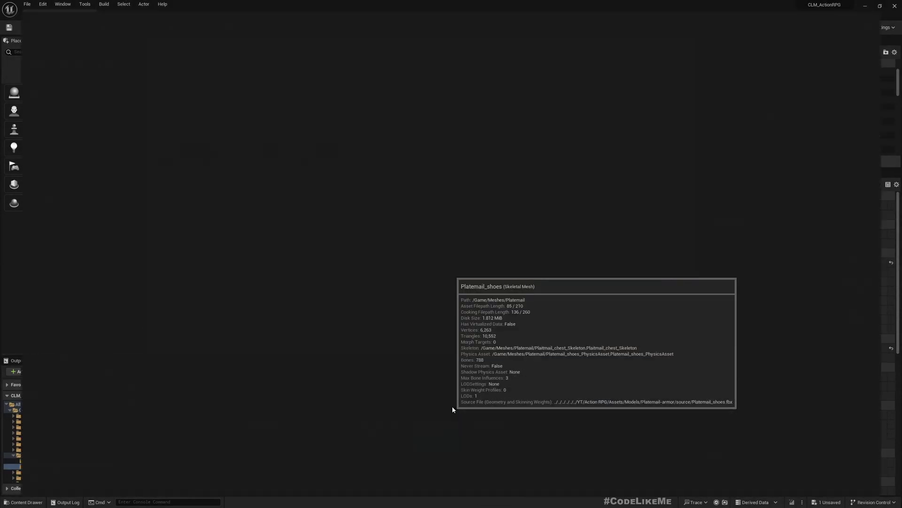
{"action": "double_click", "coordinate": [453, 409]}
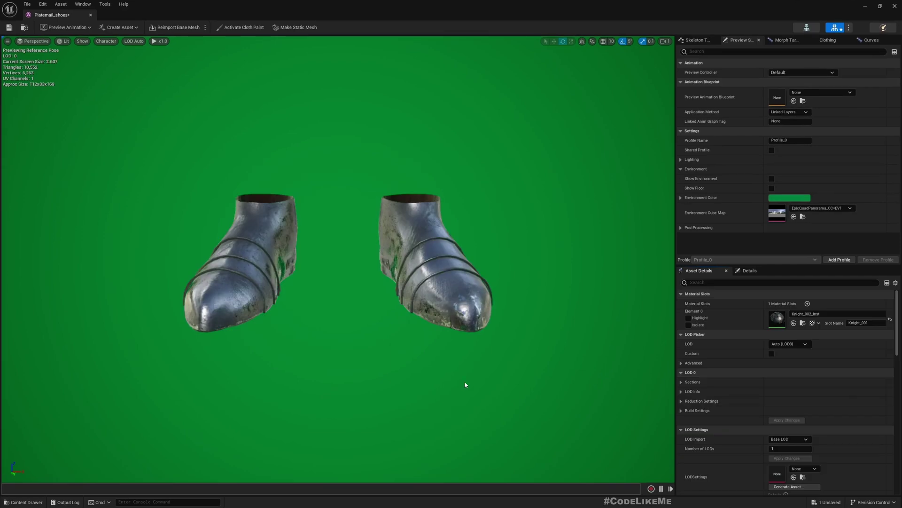
{"action": "left_click_drag", "start_coordinate": [371, 266], "coordinate": [272, 465]}
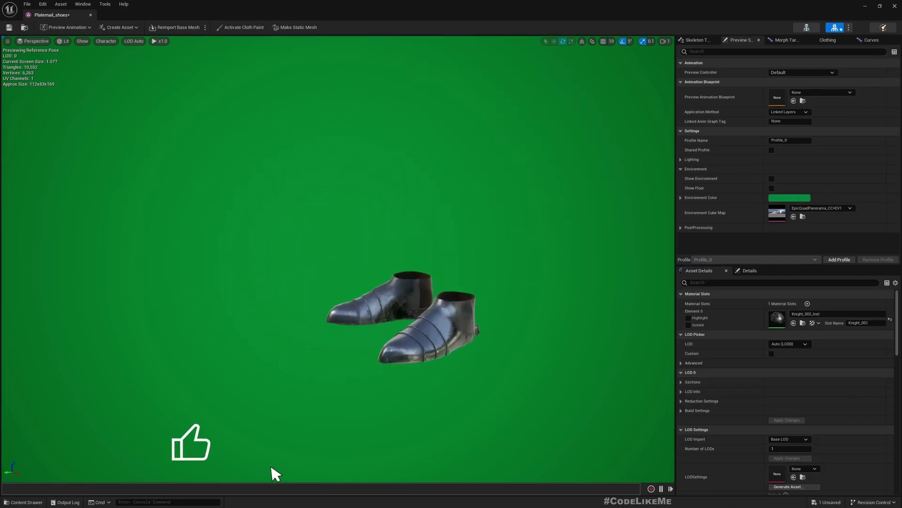
{"action": "left_click_drag", "start_coordinate": [223, 424], "coordinate": [197, 461]}
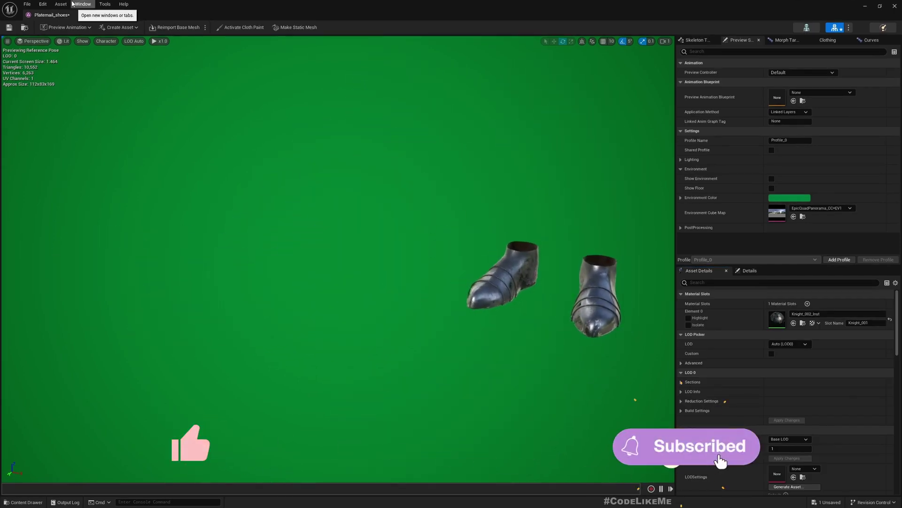
{"action": "left_click_drag", "start_coordinate": [58, 17], "coordinate": [222, 21]}
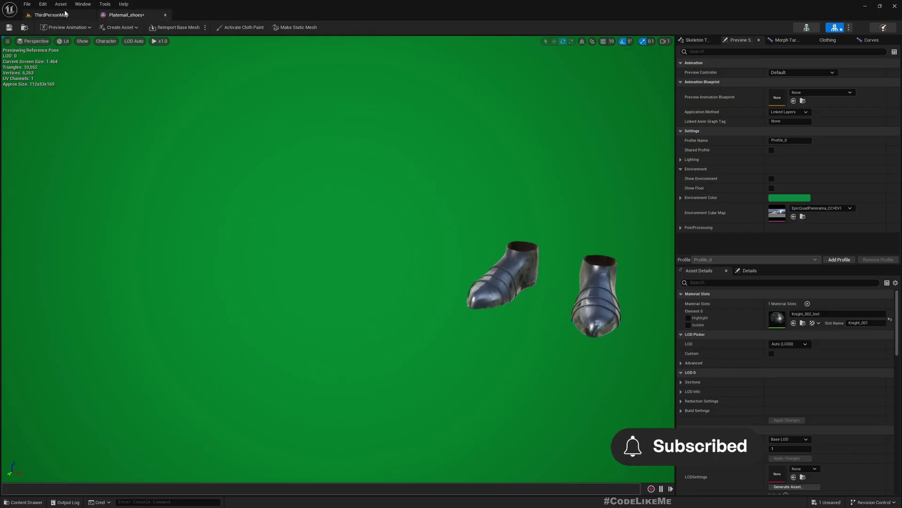
{"action": "left_click", "coordinate": [52, 14]}
{"action": "scroll", "coordinate": [396, 461], "scroll_direction": "up", "scroll_amount": 1}
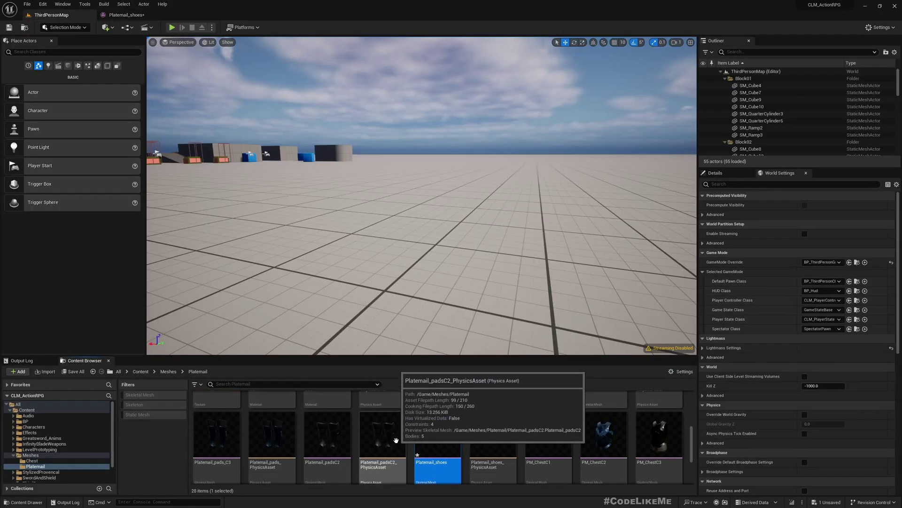
{"action": "mouse_move", "coordinate": [432, 427]}
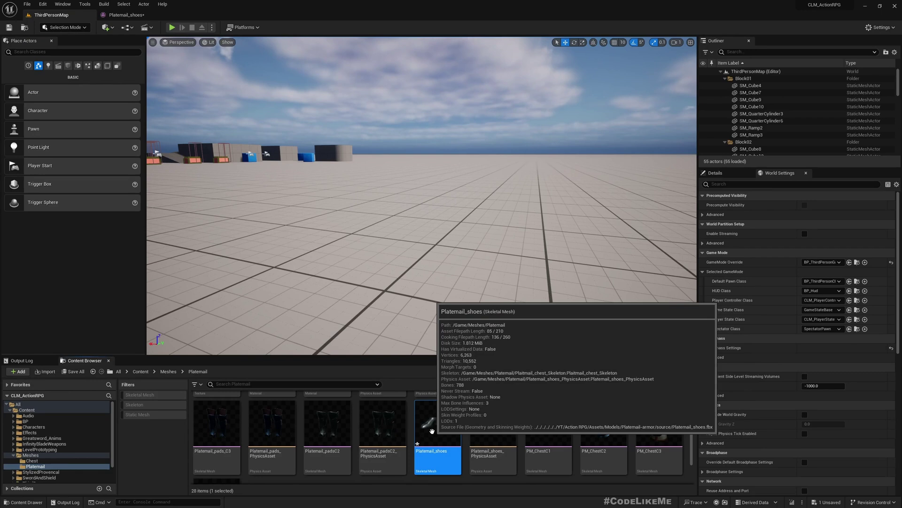
{"action": "left_click", "coordinate": [446, 426]}
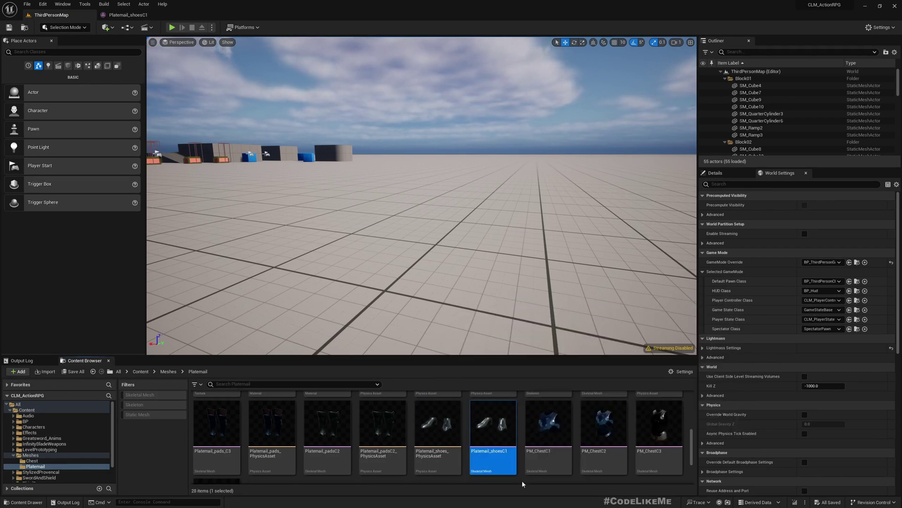
Step: Inspect the Platemail_padsC2 and Platemail_pads_C3 leg armour meshes
{"action": "double_click", "coordinate": [325, 434]}
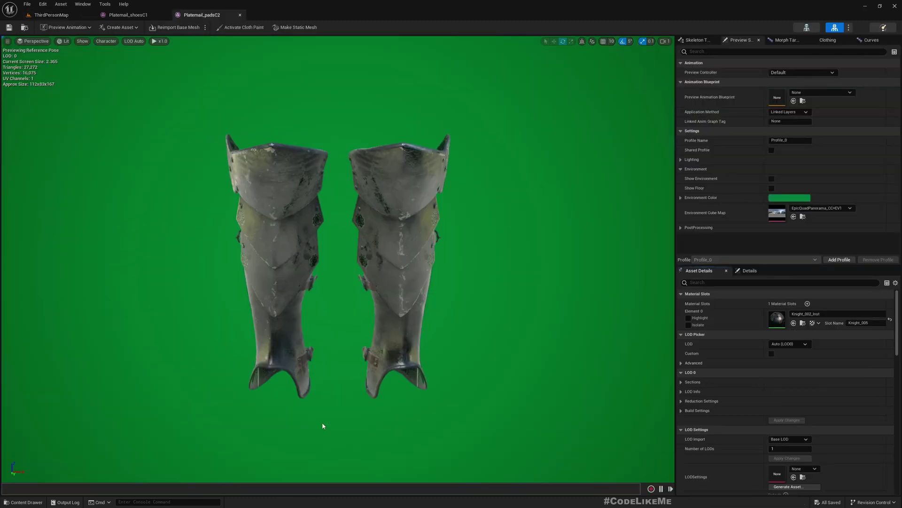
{"action": "left_click_drag", "start_coordinate": [358, 301], "coordinate": [371, 316]}
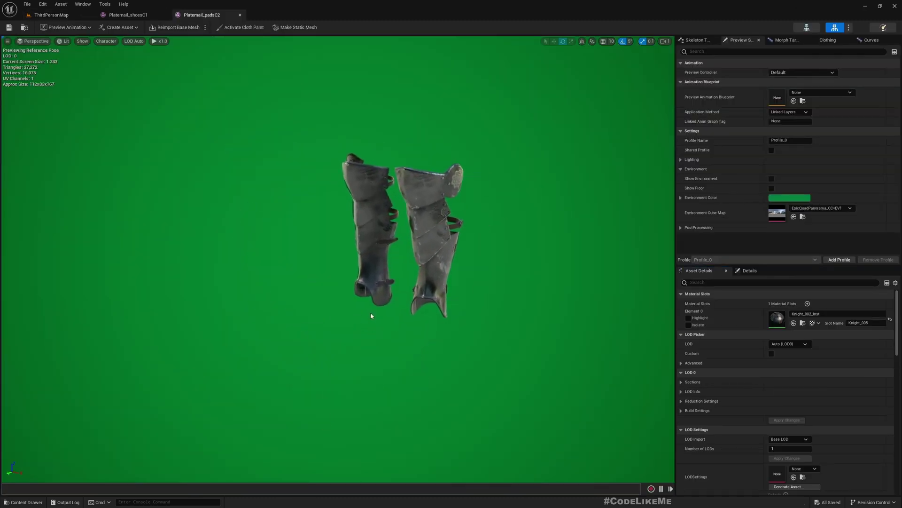
{"action": "middle_click_drag", "start_coordinate": [407, 282], "coordinate": [398, 289]}
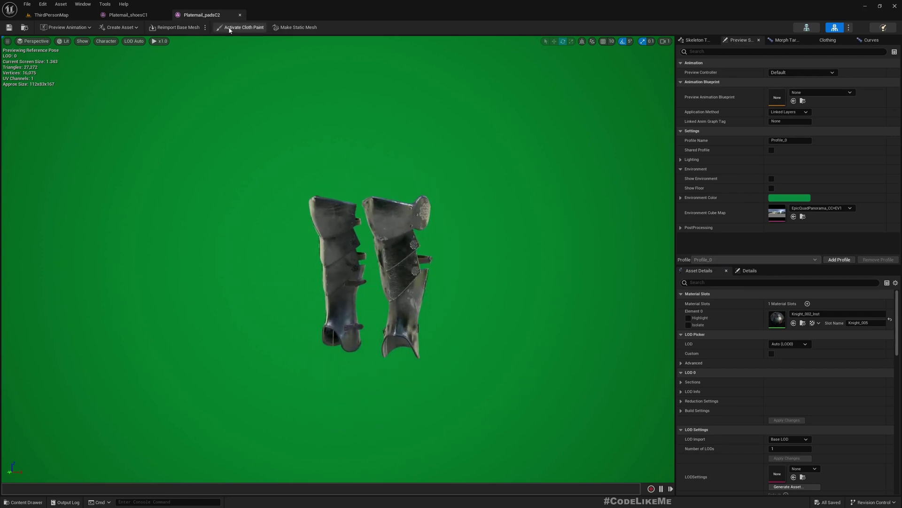
{"action": "left_click", "coordinate": [125, 14]}
{"action": "left_click", "coordinate": [51, 15]}
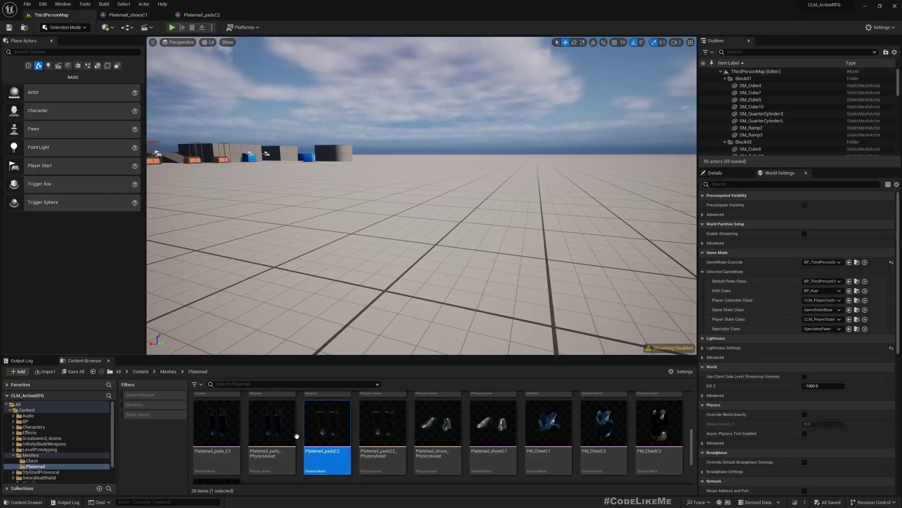
{"action": "double_click", "coordinate": [222, 433]}
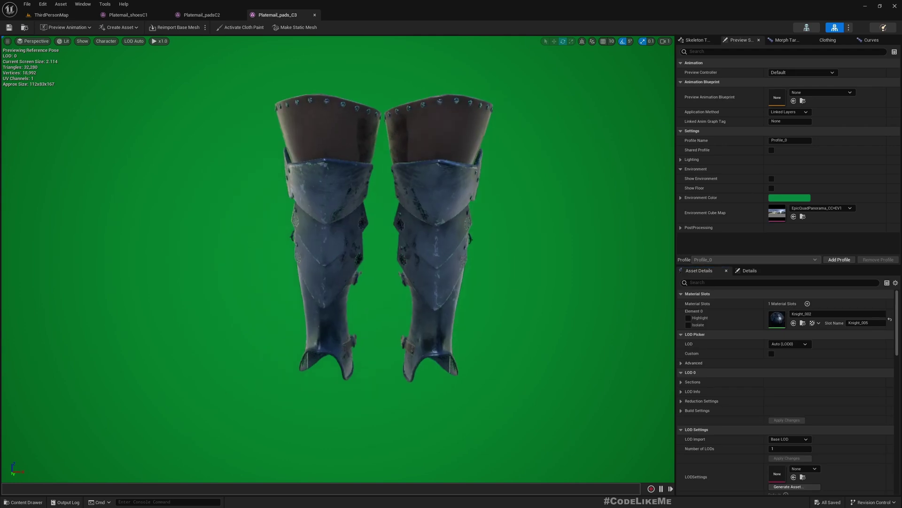
{"action": "left_click_drag", "start_coordinate": [338, 261], "coordinate": [282, 226]}
{"action": "left_click_drag", "start_coordinate": [339, 262], "coordinate": [371, 254]}
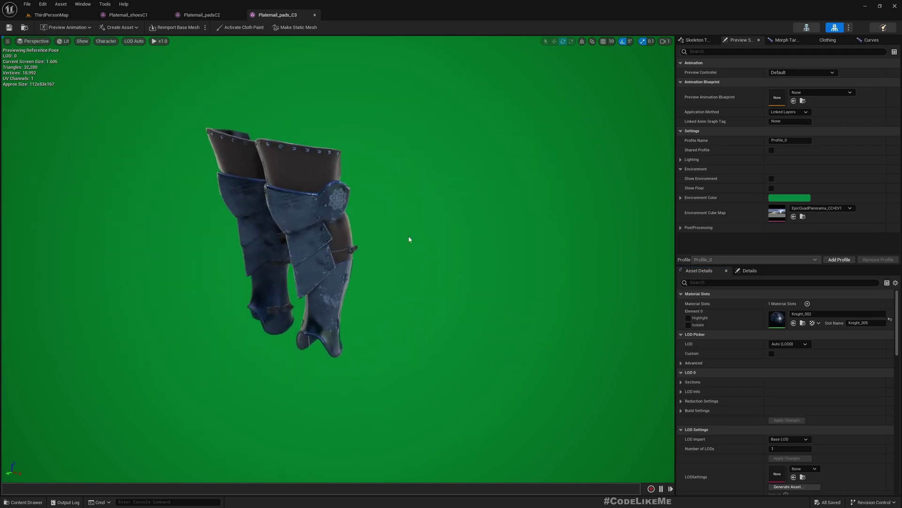
{"action": "left_click_drag", "start_coordinate": [409, 239], "coordinate": [366, 211]}
{"action": "left_click_drag", "start_coordinate": [413, 249], "coordinate": [391, 248]}
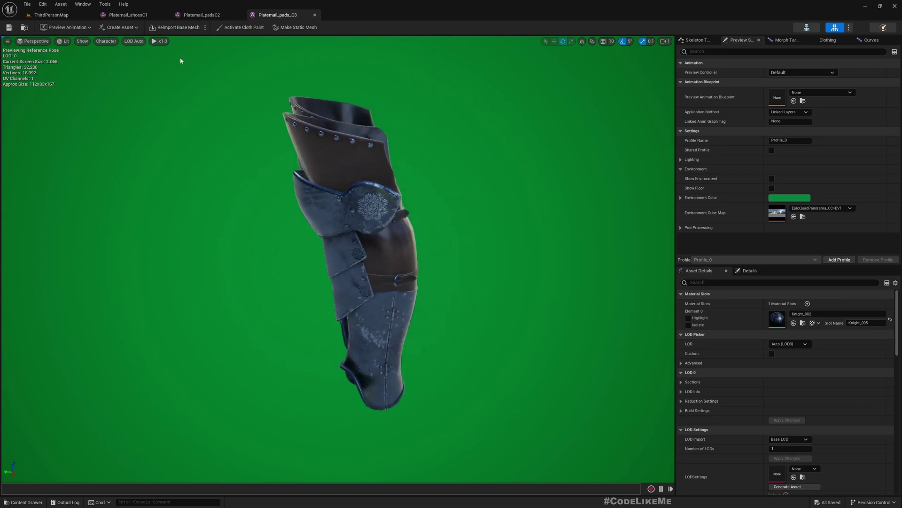
{"action": "left_click", "coordinate": [62, 16]}
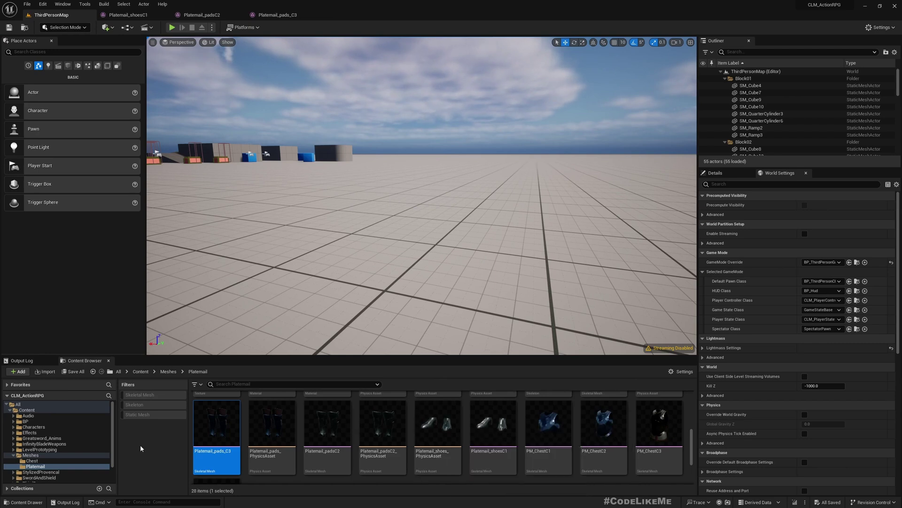
Step: Browse the Content Browser from the Chest and Platemail folders to BP > Enums
{"action": "scroll", "coordinate": [202, 432], "scroll_direction": "up", "scroll_amount": 1}
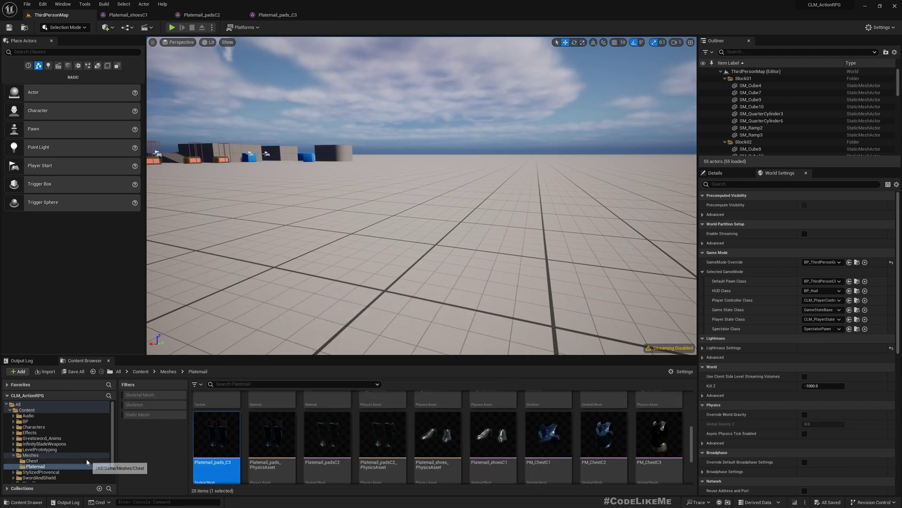
{"action": "left_click", "coordinate": [31, 461]}
{"action": "left_click", "coordinate": [36, 466]}
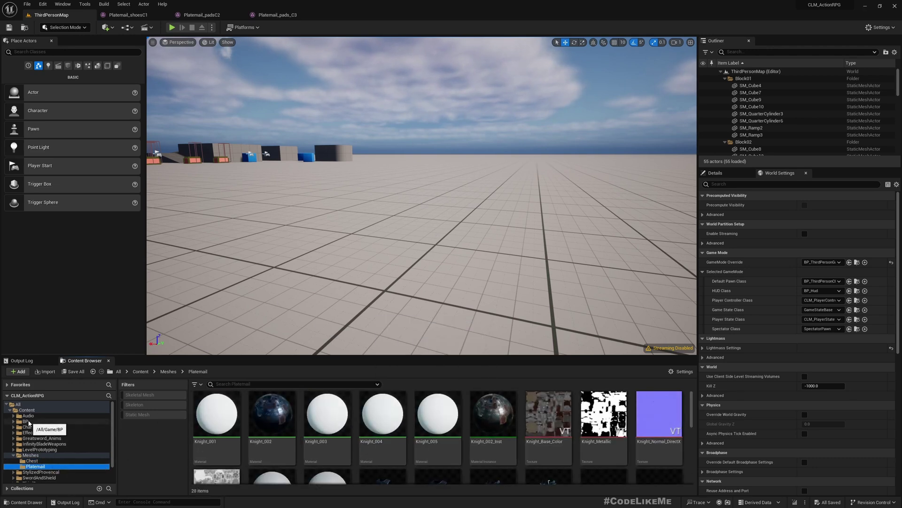
{"action": "left_click", "coordinate": [26, 421]}
{"action": "scroll", "coordinate": [603, 473], "scroll_direction": "down", "scroll_amount": 2}
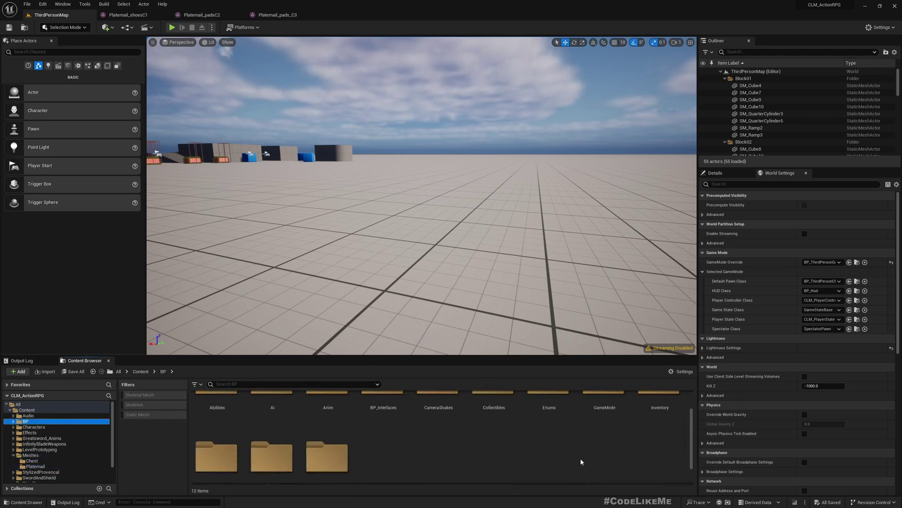
{"action": "scroll", "coordinate": [580, 461], "scroll_direction": "up", "scroll_amount": 1}
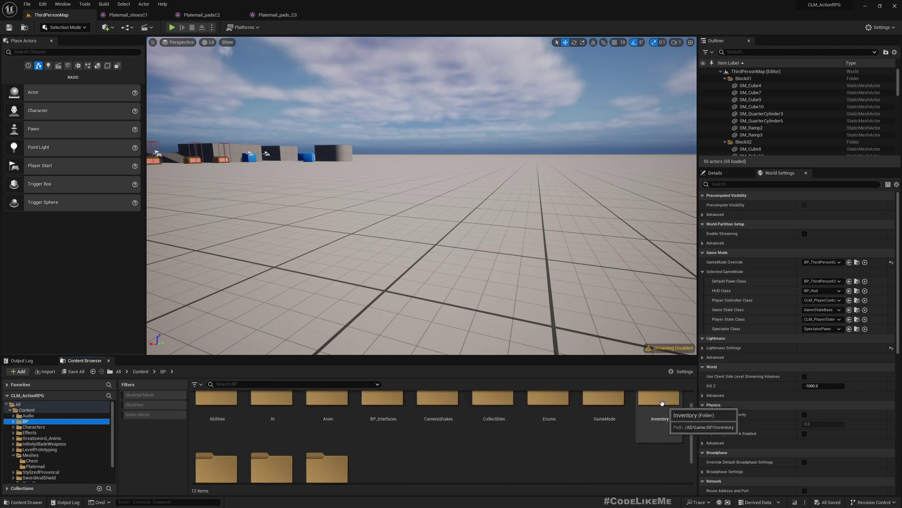
{"action": "left_click", "coordinate": [659, 423]}
{"action": "scroll", "coordinate": [659, 423], "scroll_direction": "down", "scroll_amount": 2}
{"action": "double_click", "coordinate": [216, 434]}
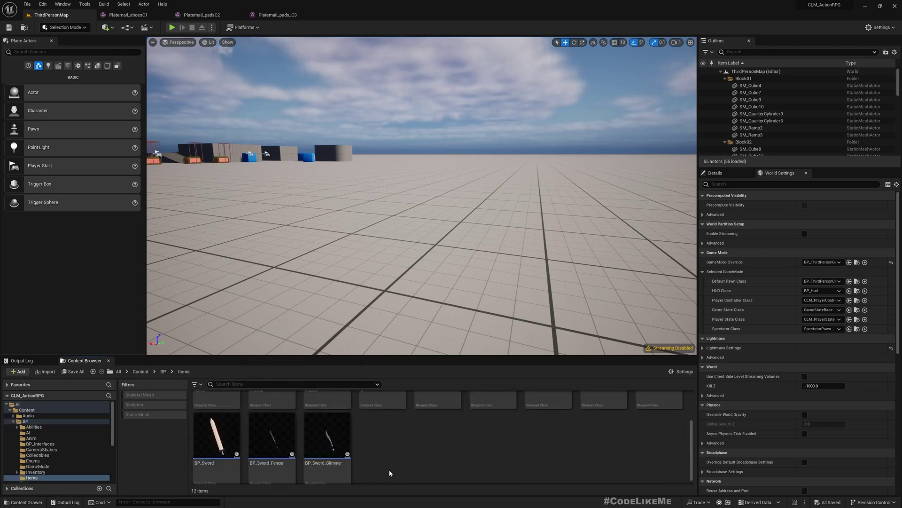
{"action": "scroll", "coordinate": [436, 448], "scroll_direction": "up", "scroll_amount": 2}
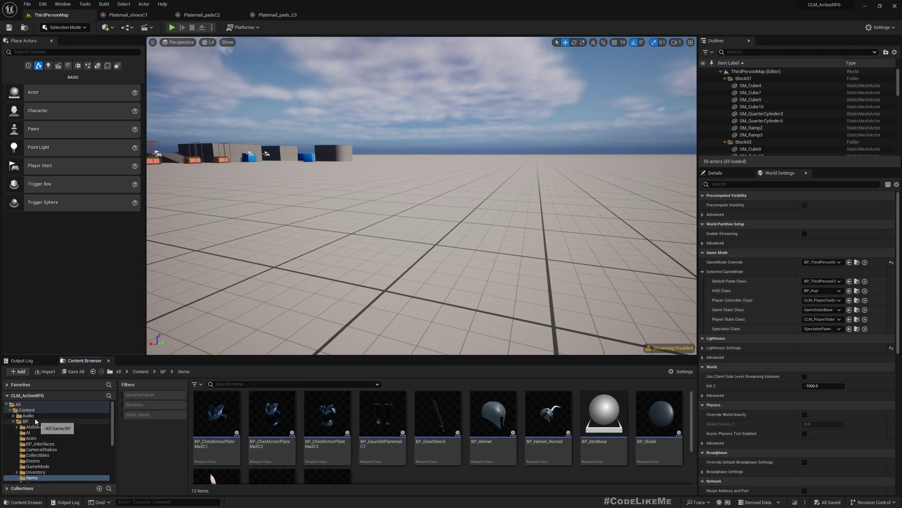
{"action": "scroll", "coordinate": [41, 446], "scroll_direction": "down", "scroll_amount": 2}
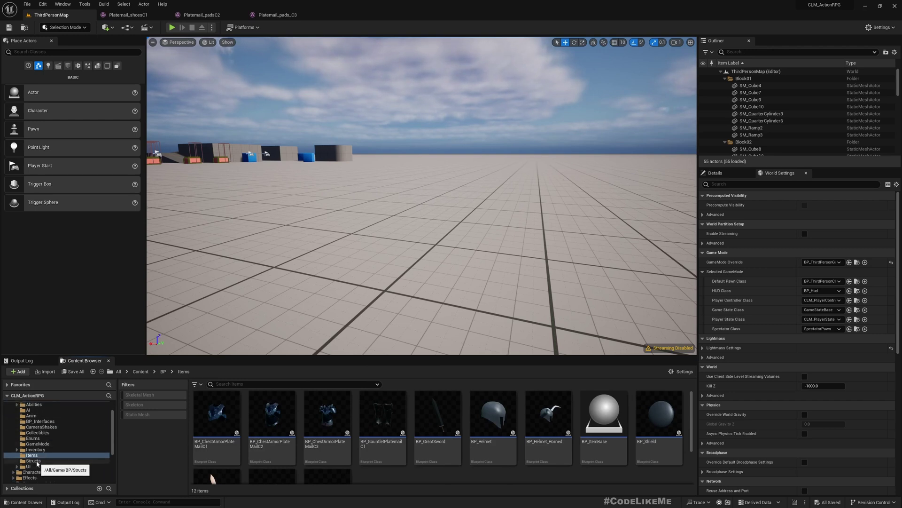
{"action": "left_click", "coordinate": [33, 438]}
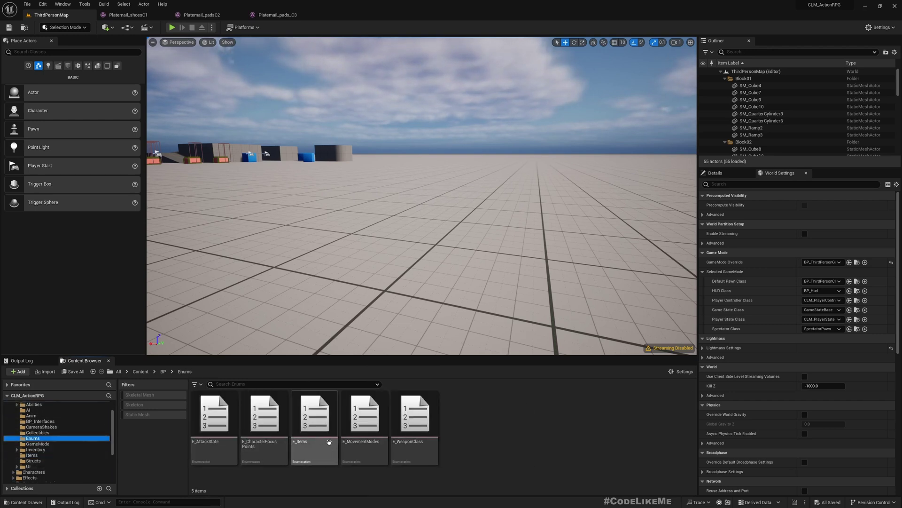
Step: Add a new enumerator named LegArmor to E_Items and save the enumeration
{"action": "double_click", "coordinate": [307, 418]}
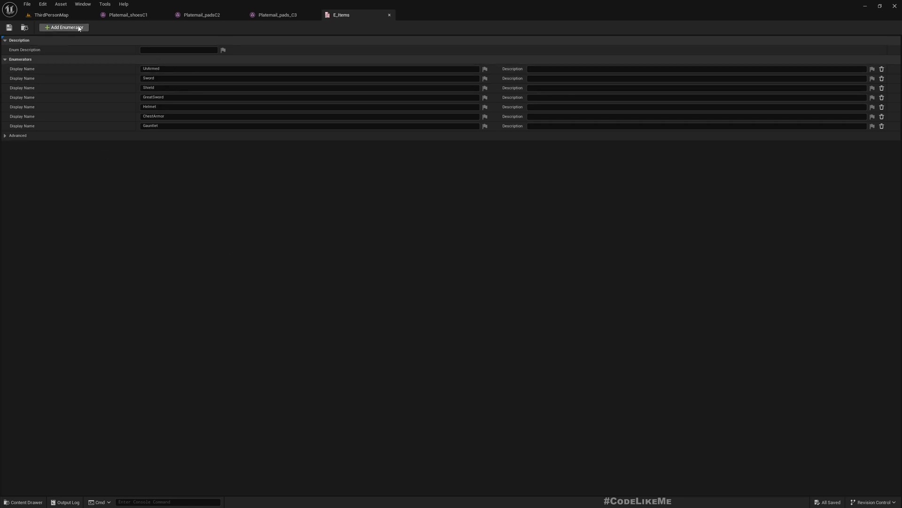
{"action": "left_click", "coordinate": [68, 27]}
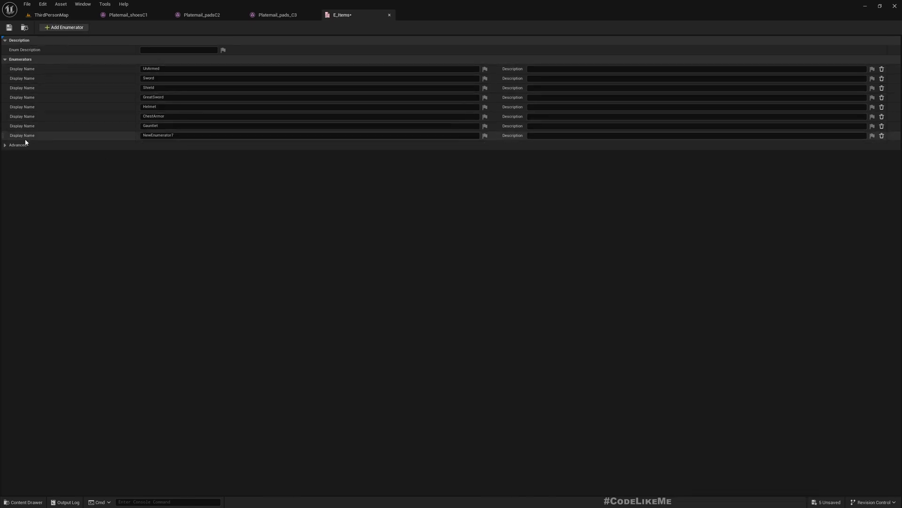
{"action": "left_click", "coordinate": [185, 135]}
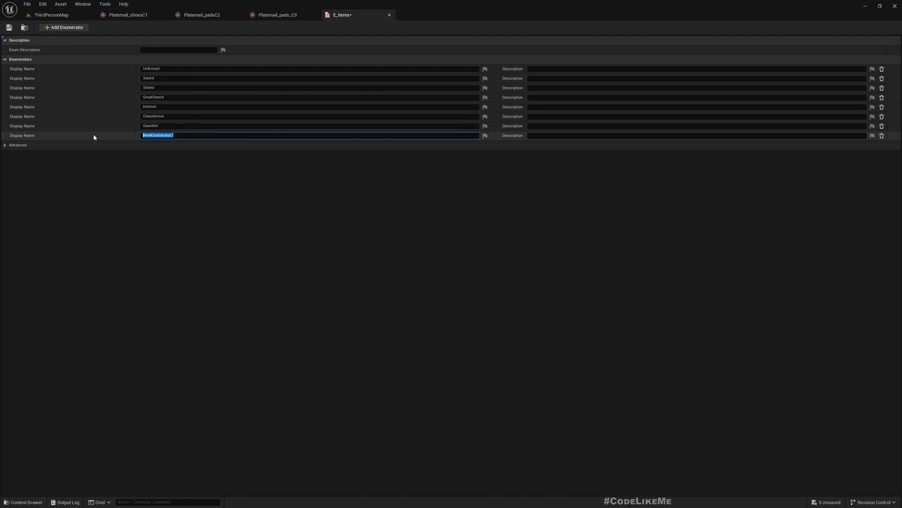
{"action": "type", "text": "Shoes"}
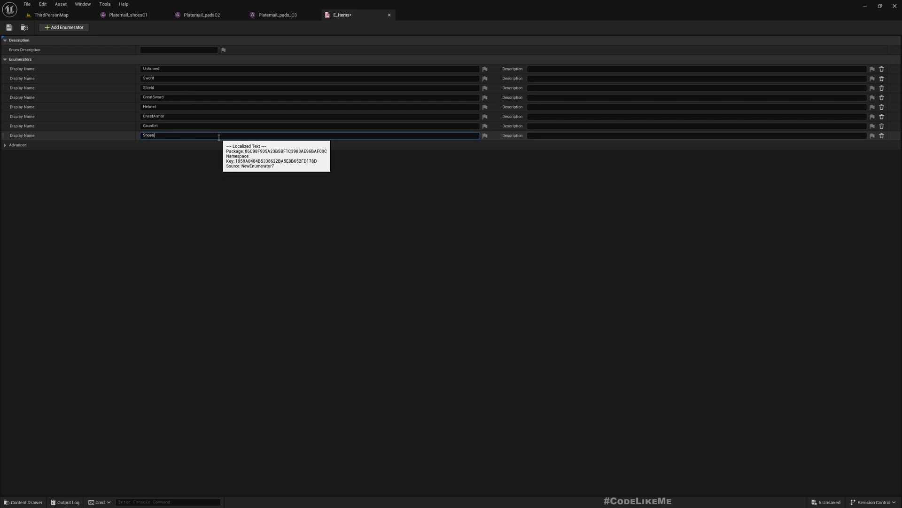
{"action": "key", "text": "Return"}
{"action": "type", "text": "LegA"}
{"action": "type", "text": "rmo"}
{"action": "key", "text": "Return"}
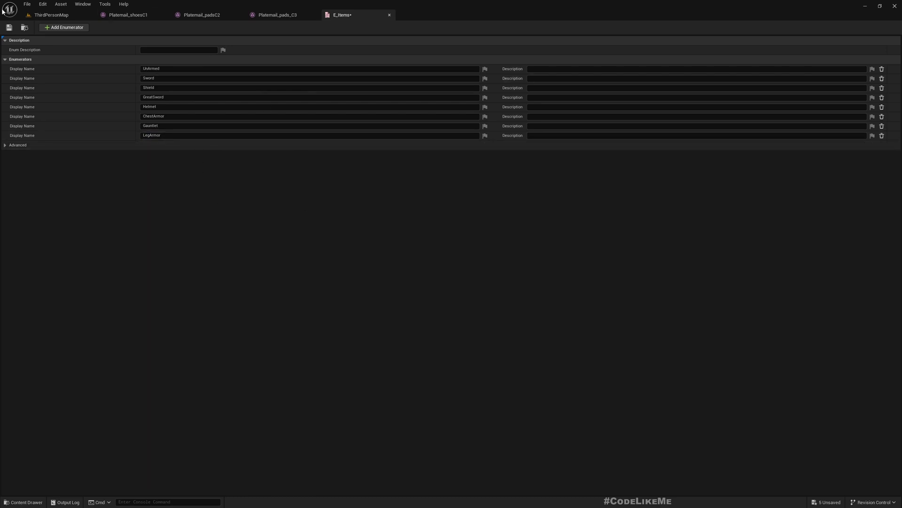
{"action": "left_click", "coordinate": [9, 27]}
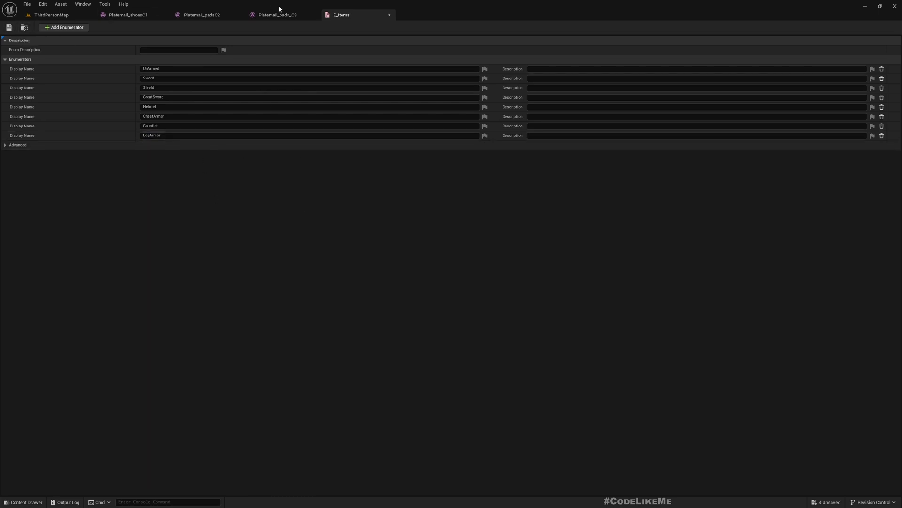
Step: Go to the Items folder and select the BP_GauntletPlatemailC1 blueprint
{"action": "left_click", "coordinate": [58, 21]}
{"action": "scroll", "coordinate": [108, 463], "scroll_direction": "down", "scroll_amount": 3}
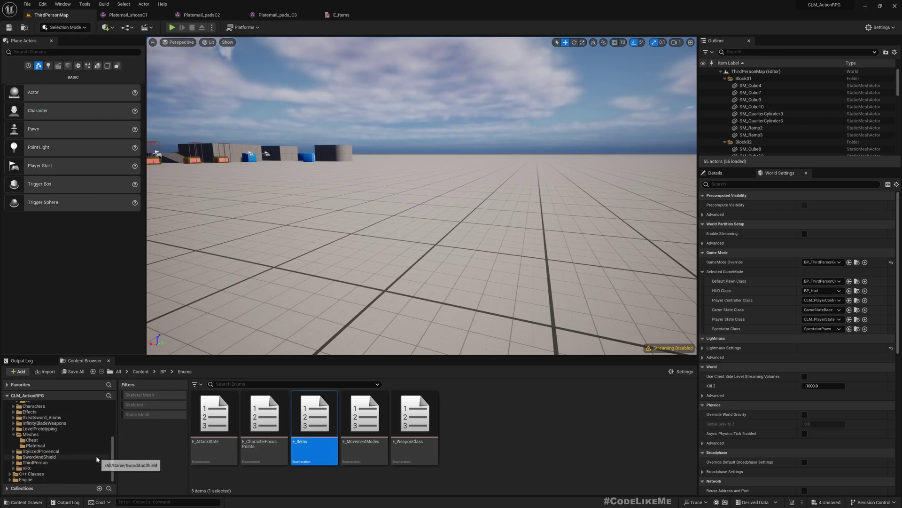
{"action": "scroll", "coordinate": [62, 436], "scroll_direction": "up", "scroll_amount": 3}
{"action": "left_click", "coordinate": [61, 434]}
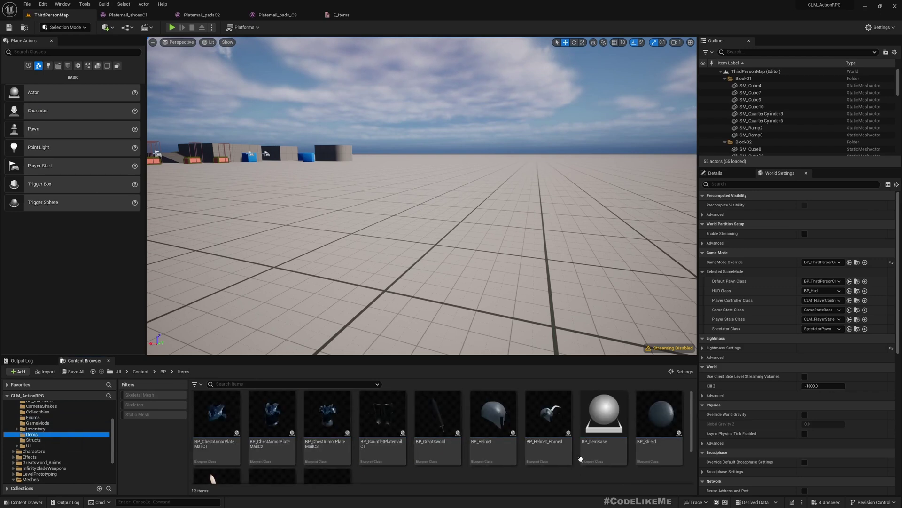
{"action": "scroll", "coordinate": [581, 455], "scroll_direction": "down", "scroll_amount": 2}
{"action": "scroll", "coordinate": [381, 460], "scroll_direction": "up", "scroll_amount": 2}
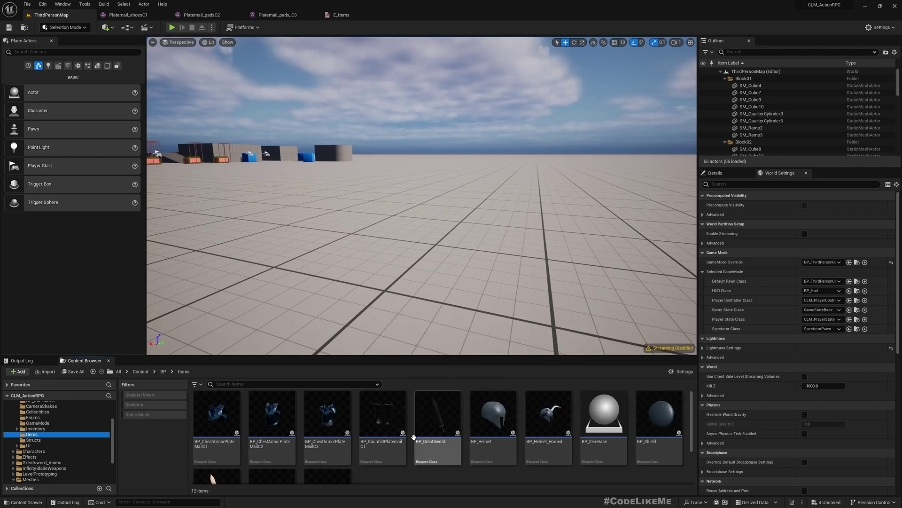
{"action": "left_click", "coordinate": [386, 416]}
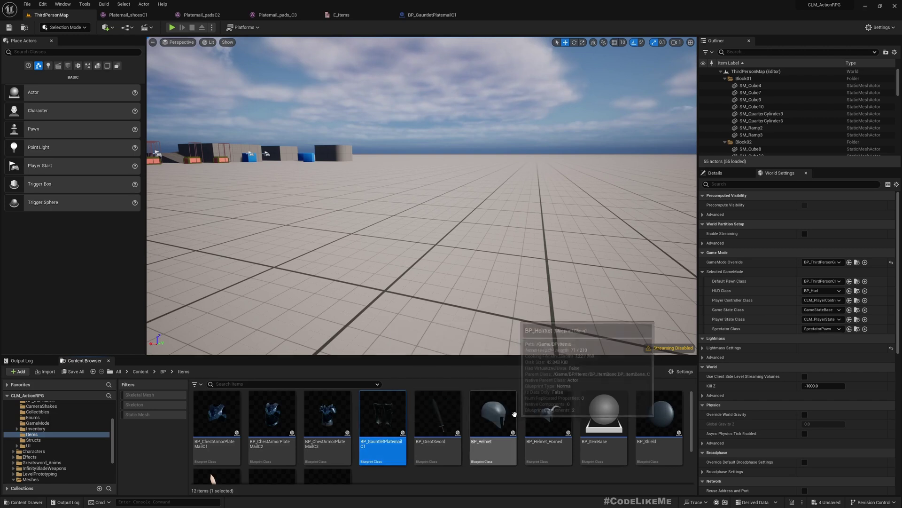
Step: Duplicate the gauntlet blueprint and name the copy BP_LegsPlatemailC1
{"action": "key", "text": "ctrl+d"}
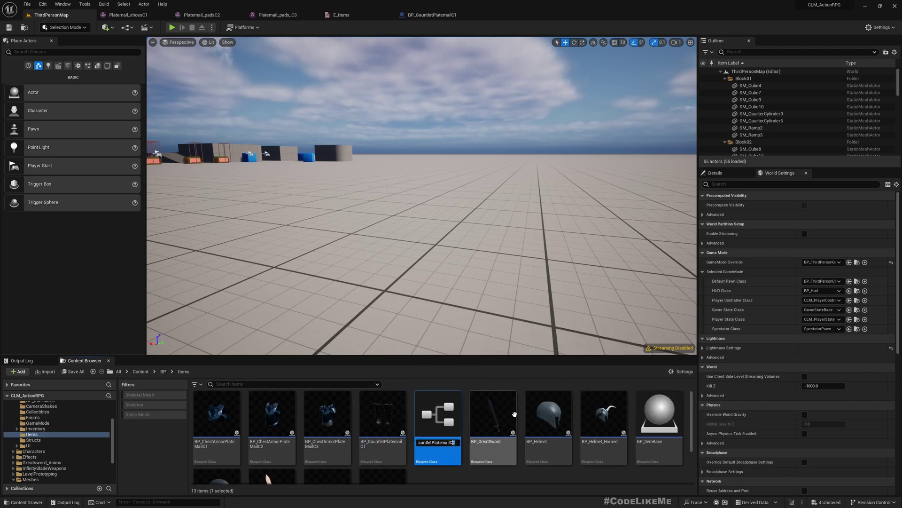
{"action": "key", "text": "BackSpace"}
{"action": "type", "text": "1"}
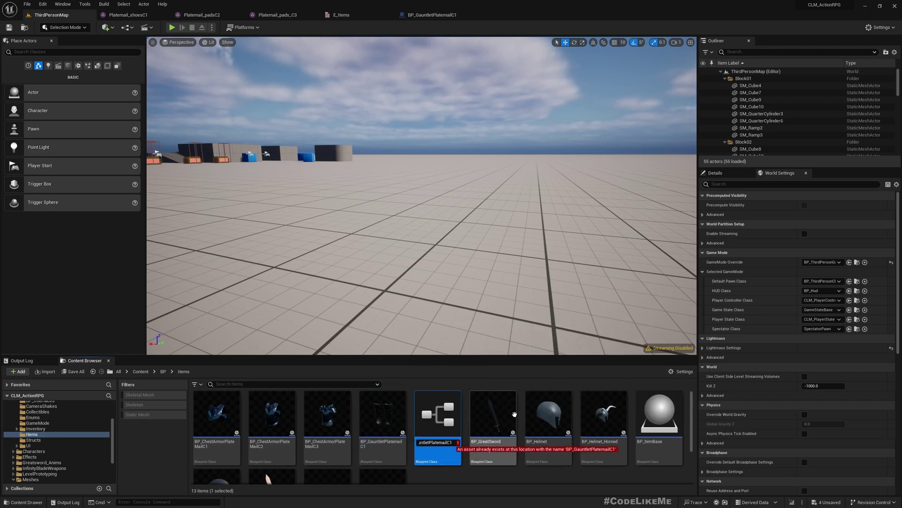
{"action": "key", "text": "Home"}
{"action": "key", "text": "shift+Right"}
{"action": "key", "text": "shift+Right"}
{"action": "key", "text": "shift+Right"}
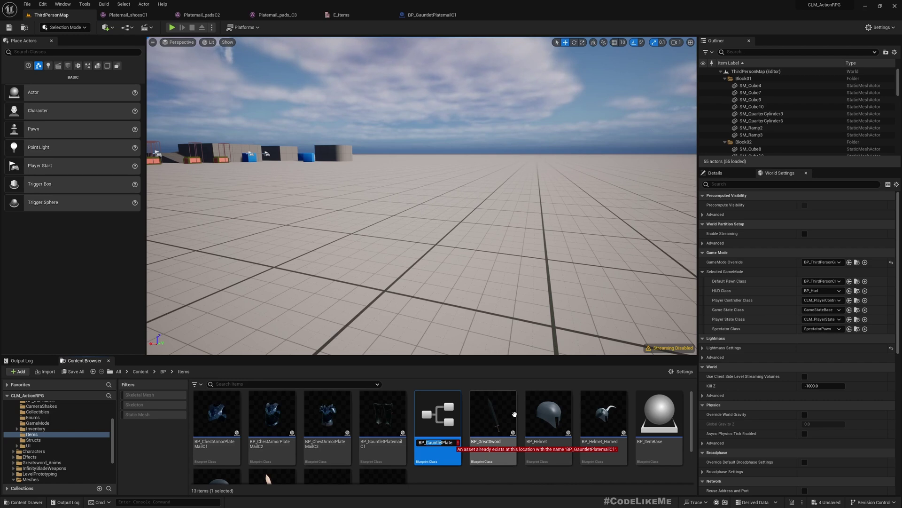
{"action": "type", "text": "Legs"}
{"action": "key", "text": "Return"}
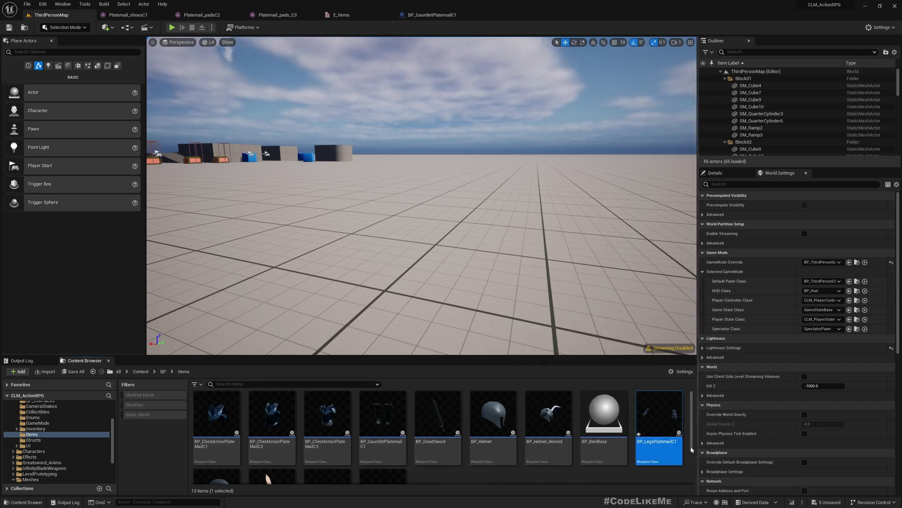
Step: In BP_LegsPlatemailC1, set the item name to 'Platemail Legs' and the item type to LegArmor
{"action": "double_click", "coordinate": [678, 443]}
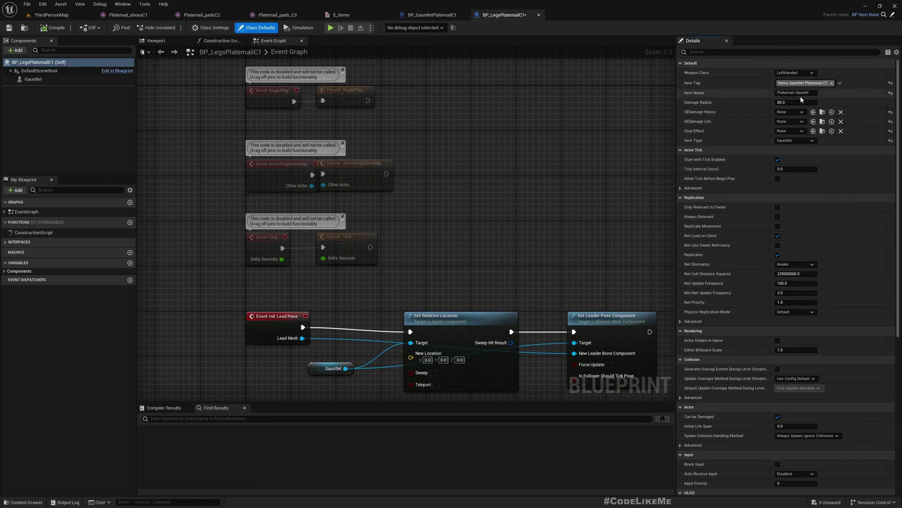
{"action": "left_click", "coordinate": [811, 92]}
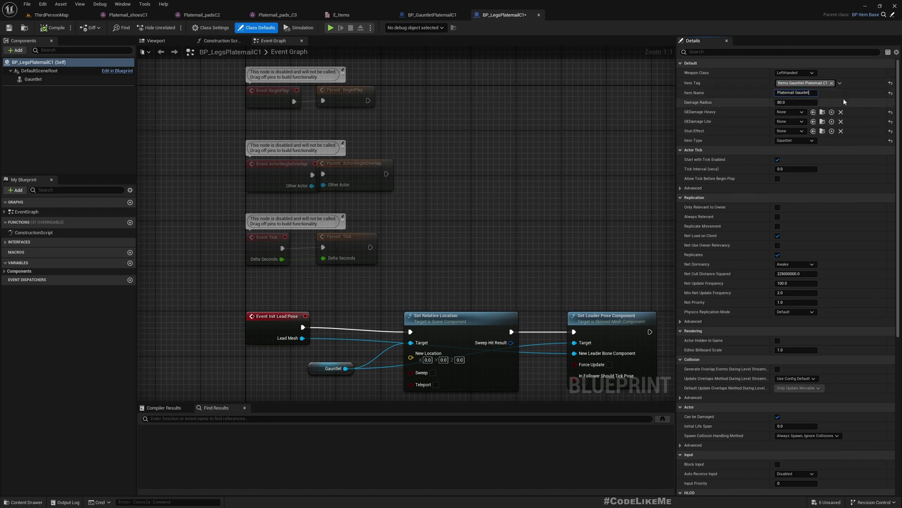
{"action": "key", "text": "ctrl+shift+Left"}
{"action": "type", "text": "Legs"}
{"action": "key", "text": "Return"}
{"action": "left_click", "coordinate": [794, 140]}
{"action": "left_click", "coordinate": [790, 195]}
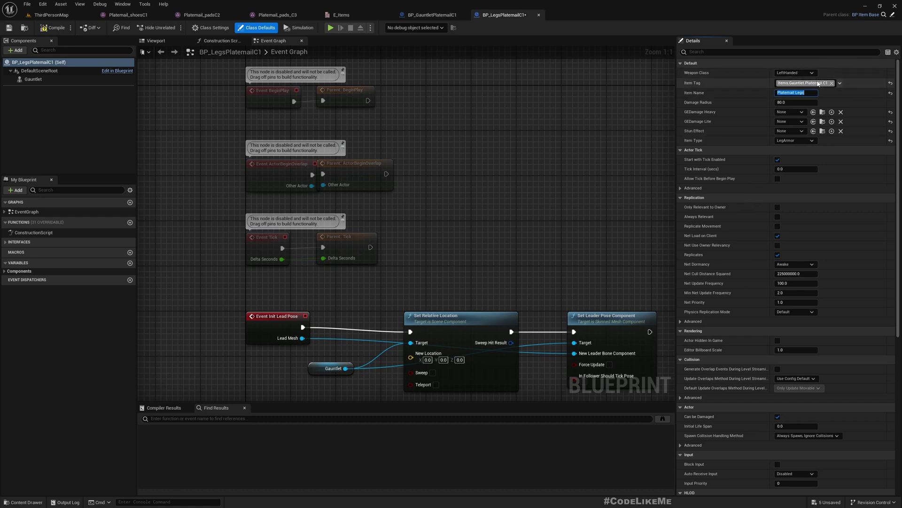
{"action": "left_click", "coordinate": [839, 83]}
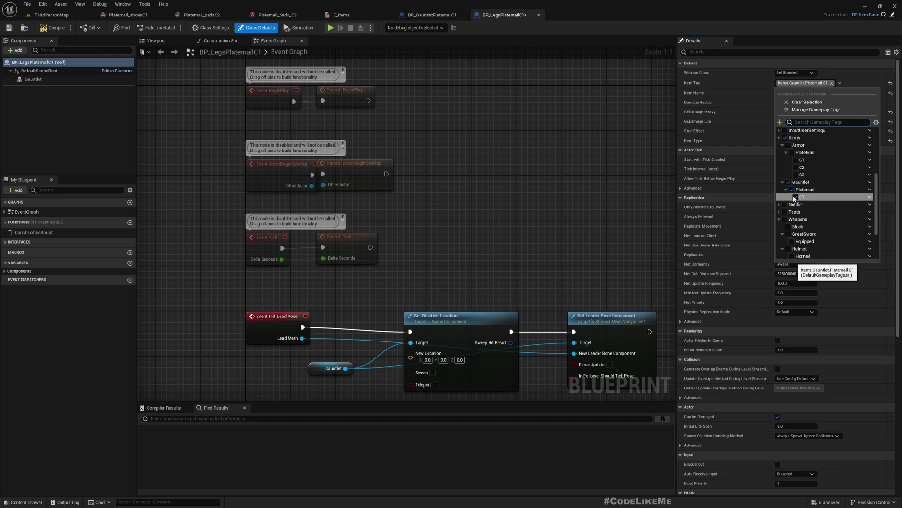
Step: Remove the Gauntlet tag and create Items.Armor.Legs.Platemail sub tags C1, C2 and C3
{"action": "left_click", "coordinate": [789, 182]}
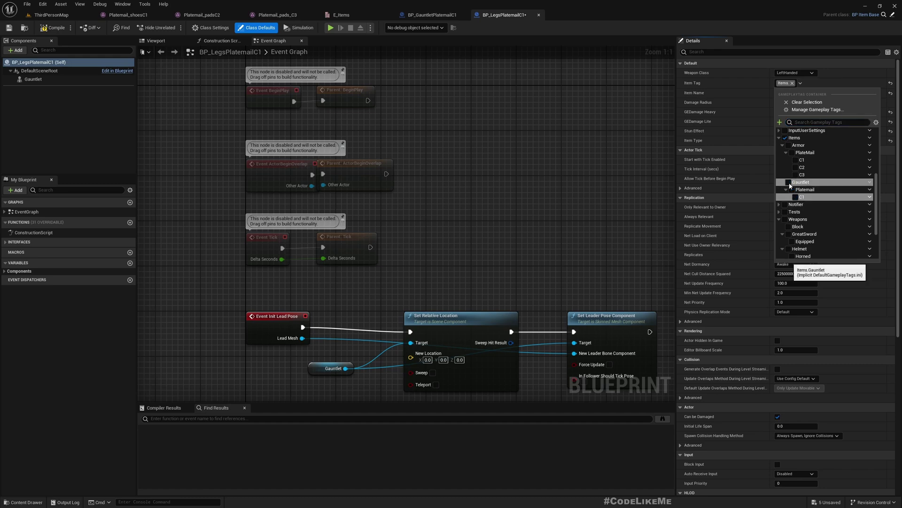
{"action": "left_click", "coordinate": [870, 145]}
{"action": "left_click", "coordinate": [866, 162]}
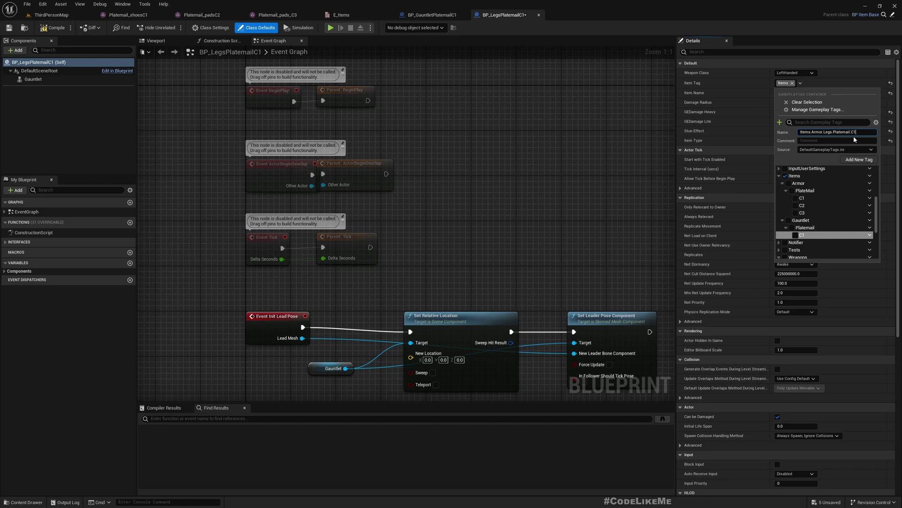
{"action": "left_click", "coordinate": [855, 160]}
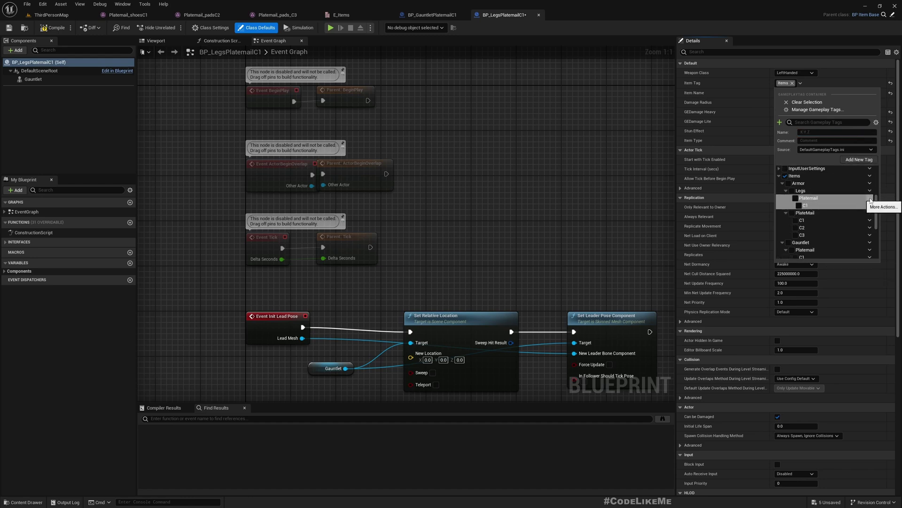
{"action": "left_click", "coordinate": [870, 198]}
{"action": "left_click", "coordinate": [866, 208]}
{"action": "key", "text": "BackSpace"}
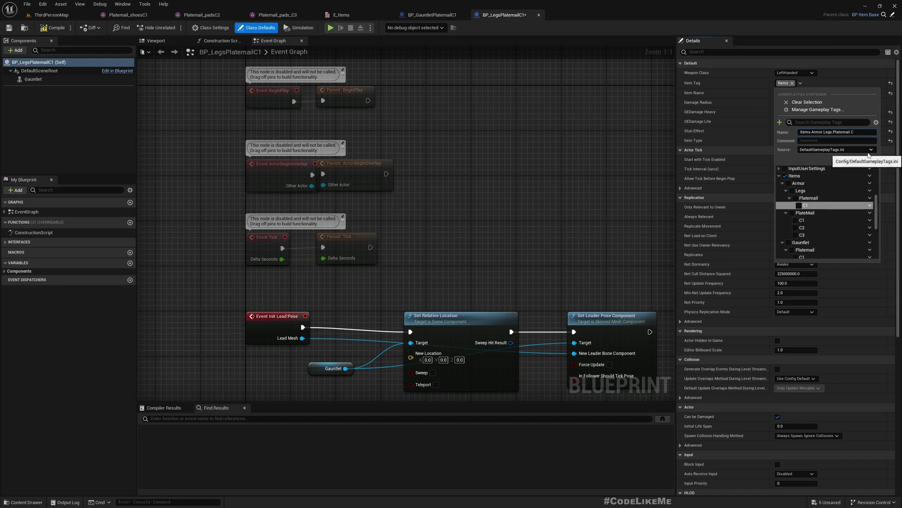
{"action": "left_click", "coordinate": [859, 159]}
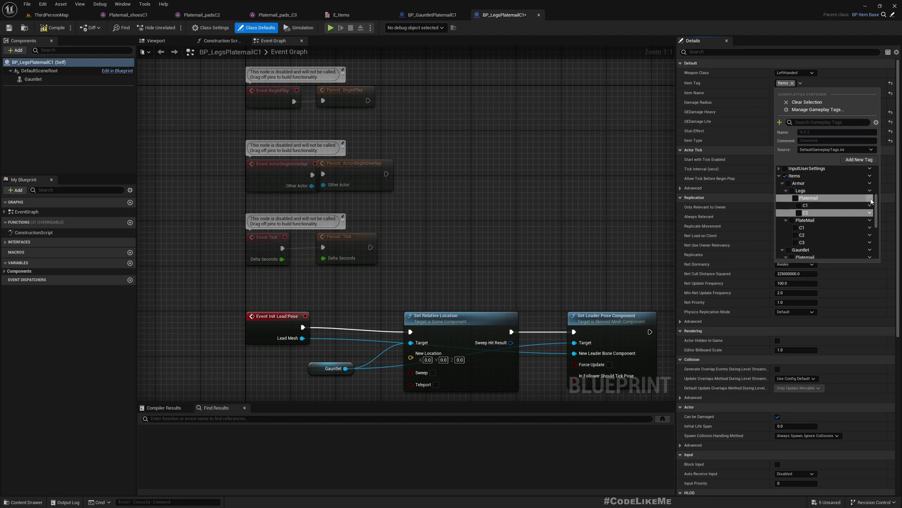
{"action": "left_click", "coordinate": [870, 197]}
{"action": "type", "text": "Items.Armor.Legs.Platemail.C3"}
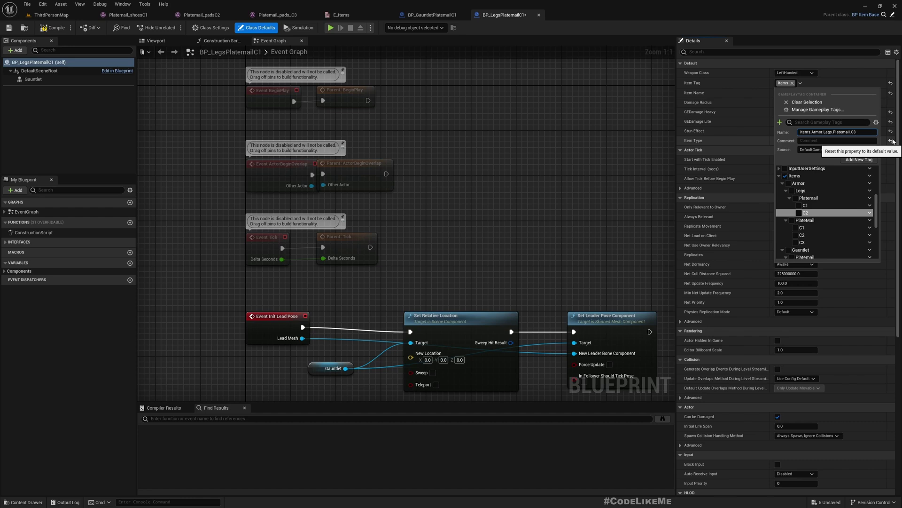
{"action": "left_click", "coordinate": [893, 141]}
Step: Tag the leg item with Items.Armor.Legs.Platemail.C1
{"action": "left_click", "coordinate": [811, 93]}
{"action": "left_click", "coordinate": [801, 83]}
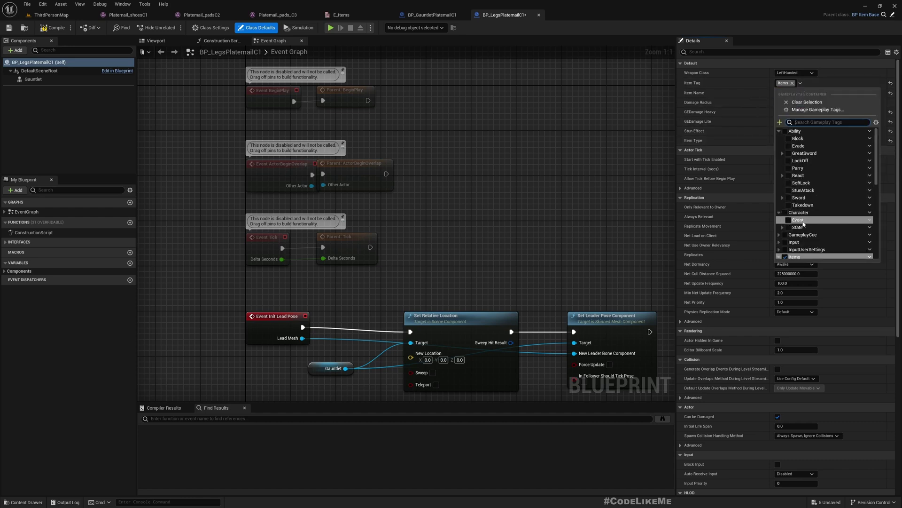
{"action": "scroll", "coordinate": [804, 224], "scroll_direction": "down", "scroll_amount": 1}
{"action": "scroll", "coordinate": [802, 224], "scroll_direction": "down", "scroll_amount": 2}
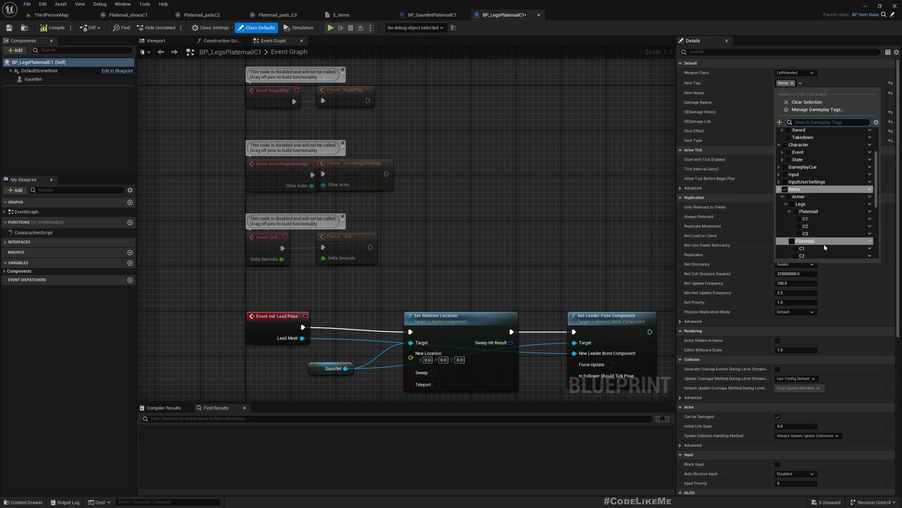
{"action": "left_click", "coordinate": [799, 219]}
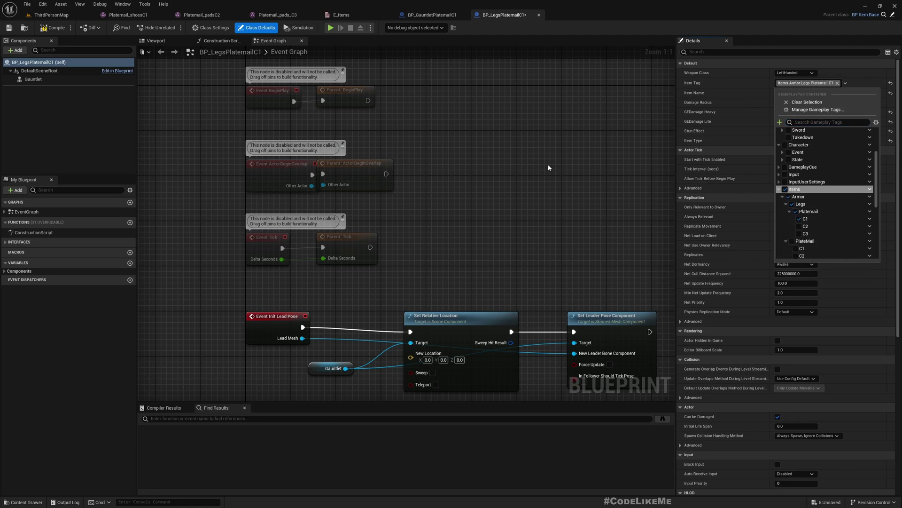
{"action": "left_click", "coordinate": [561, 169]}
{"action": "right_click_drag", "start_coordinate": [561, 170], "coordinate": [532, 141]}
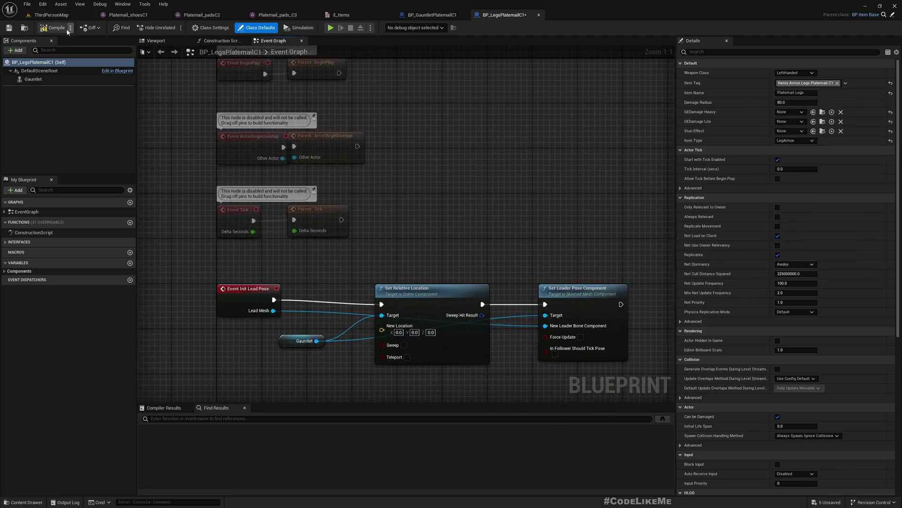
Step: Rename the item to 'Platemail Legs C1' and compile the blueprint
{"action": "left_click", "coordinate": [810, 92]}
{"action": "type", "text": "1"}
{"action": "key", "text": "Return"}
{"action": "left_click", "coordinate": [49, 28]}
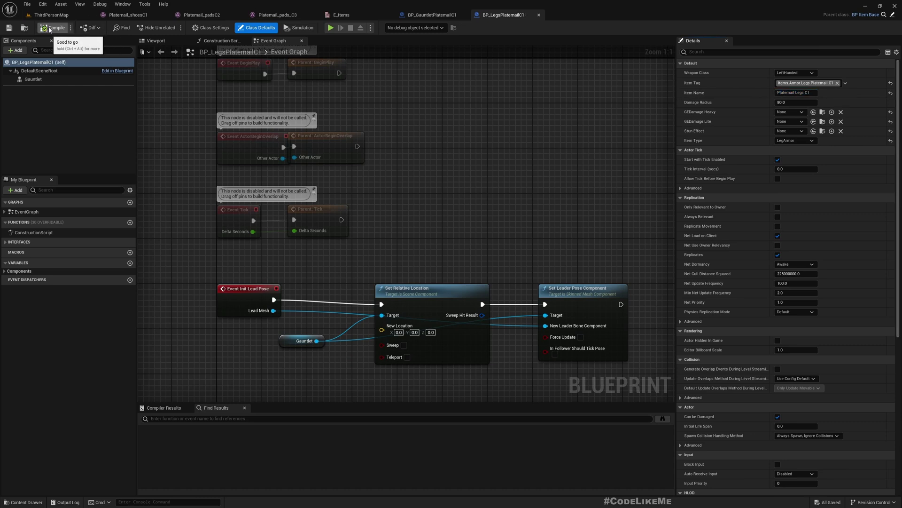
Step: Create a new LegArmor folder inside the Abilities folder
{"action": "left_click", "coordinate": [50, 15]}
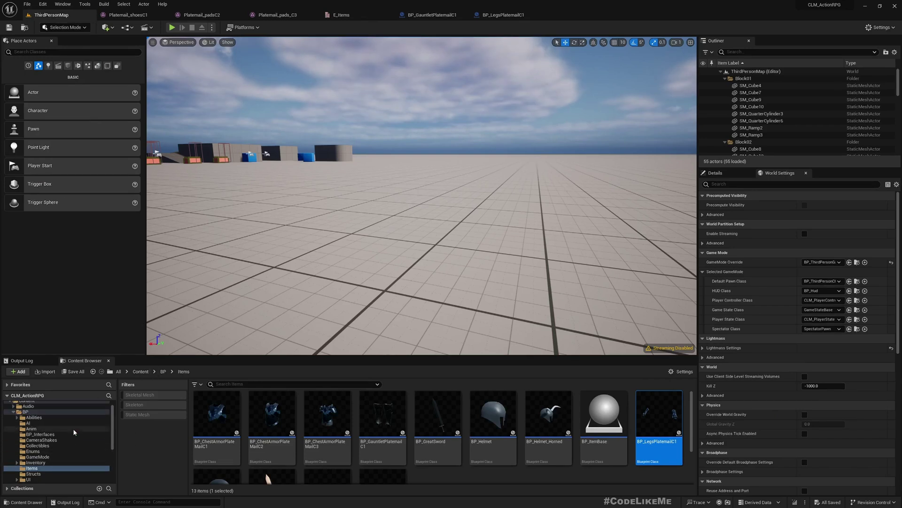
{"action": "left_click", "coordinate": [34, 417]}
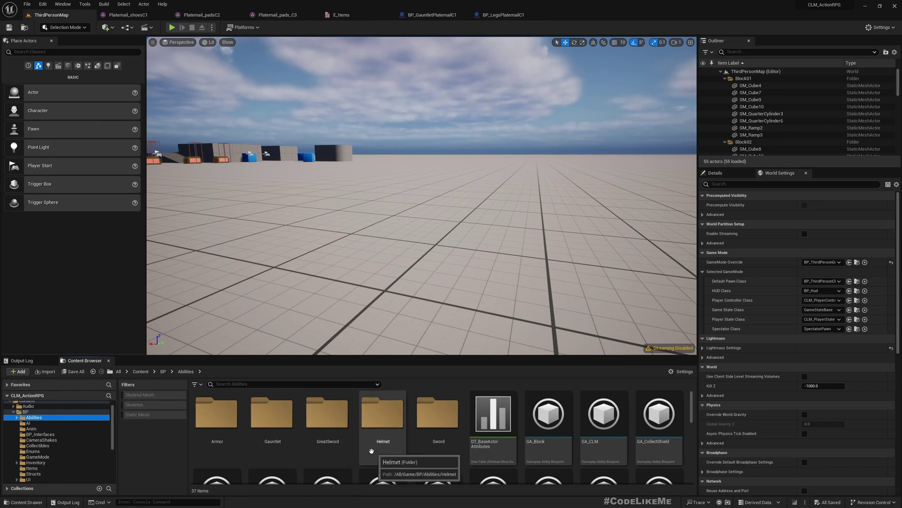
{"action": "right_click", "coordinate": [41, 417]}
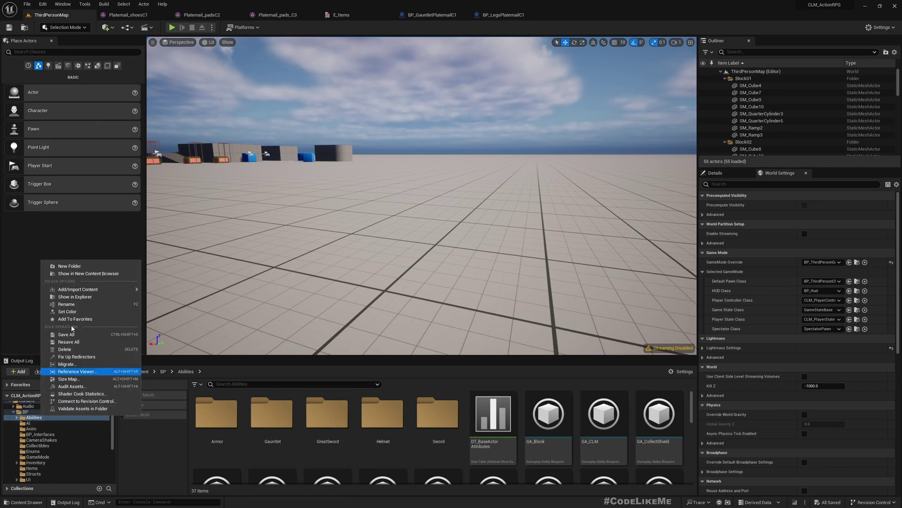
{"action": "left_click", "coordinate": [62, 266]}
{"action": "type", "text": "LegArmor"}
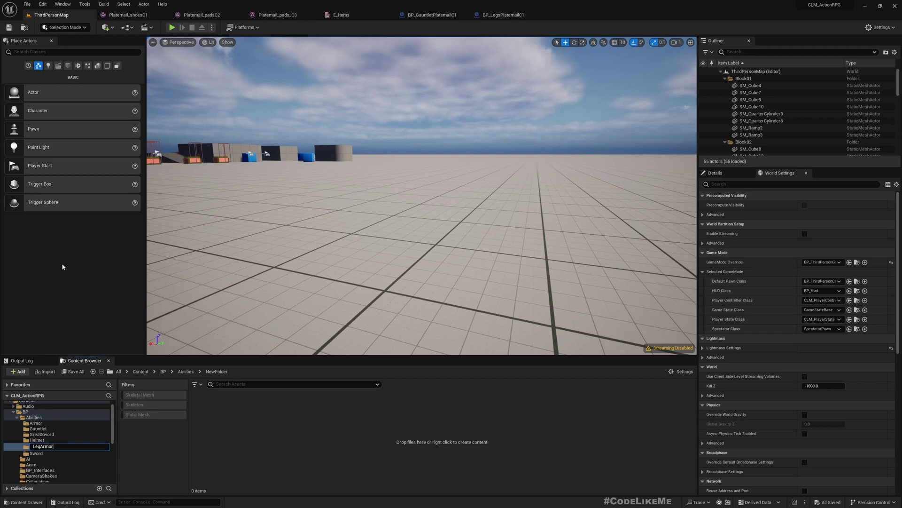
{"action": "key", "text": "Return"}
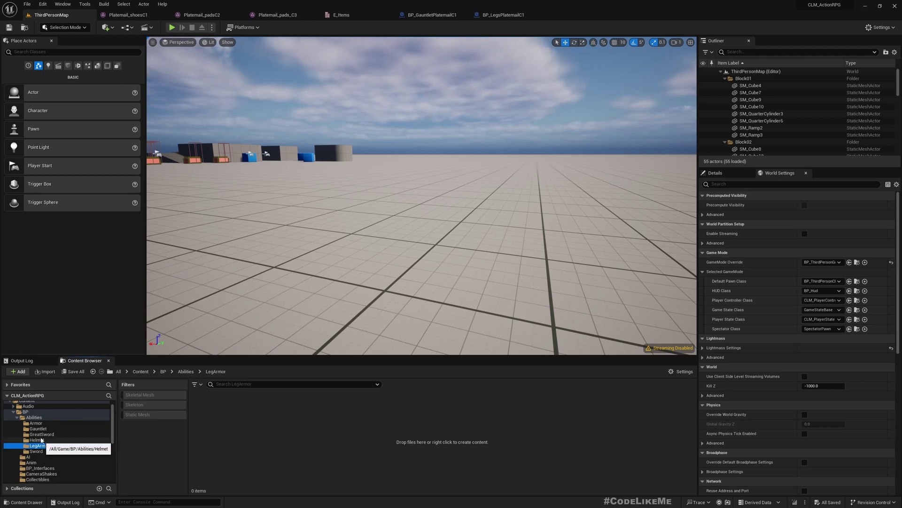
Step: Copy the gauntlet collect ability and effect assets into the LegArmor folder
{"action": "left_click", "coordinate": [37, 428]}
{"action": "left_click", "coordinate": [270, 414], "text": "ctrl"}
{"action": "mouse_move", "coordinate": [214, 414]}
{"action": "left_mouse_down"}
{"action": "mouse_move", "coordinate": [74, 437]}
{"action": "mouse_move", "coordinate": [212, 423]}
{"action": "mouse_move", "coordinate": [59, 450]}
{"action": "mouse_move", "coordinate": [40, 445]}
{"action": "left_mouse_up"}
{"action": "left_click", "coordinate": [63, 462]}
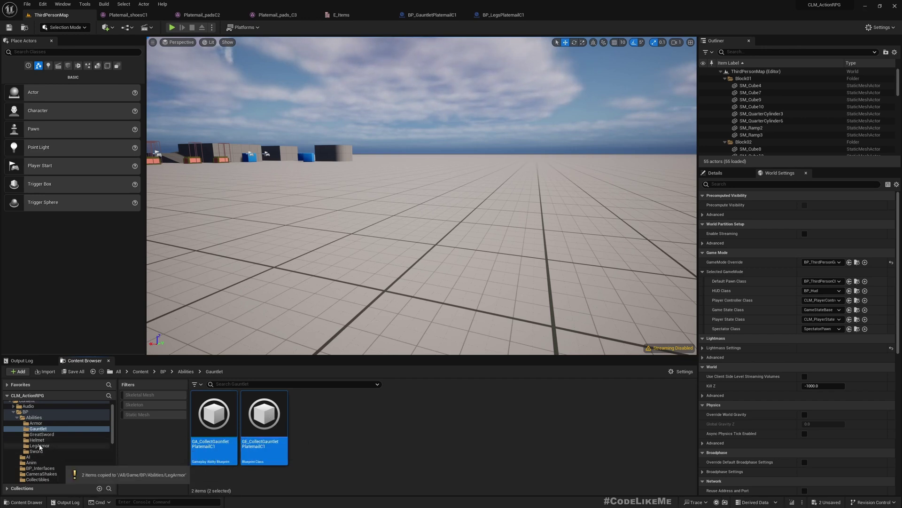
{"action": "left_click", "coordinate": [40, 445]}
Step: Rename the copies GA_CollectLegArmorPlatemailC1 and GE_CollectLegArmorPlatemailC1, then open the ability
{"action": "left_click", "coordinate": [227, 407]}
{"action": "key", "text": "F2"}
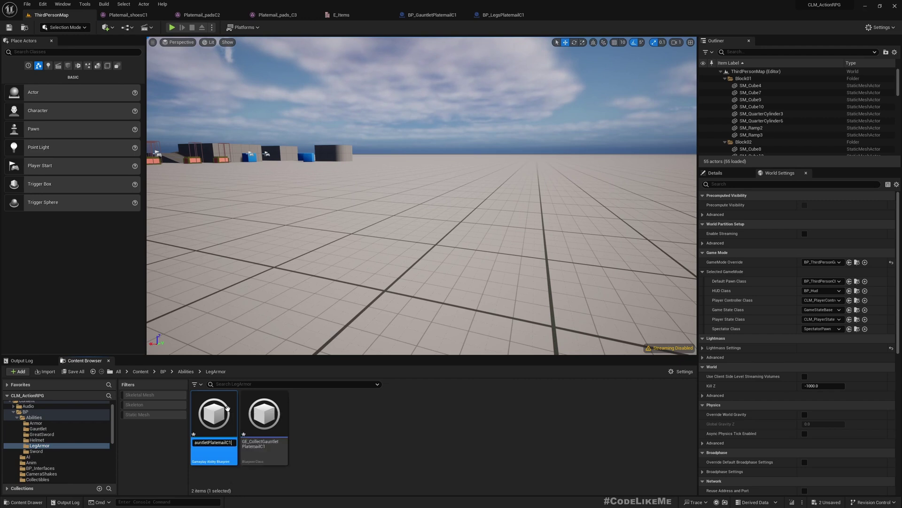
{"action": "key", "text": "Left"}
{"action": "key", "text": "Left"}
{"action": "key", "text": "Left"}
{"action": "key", "text": "Left"}
{"action": "key", "text": "Left"}
{"action": "key", "text": "Left"}
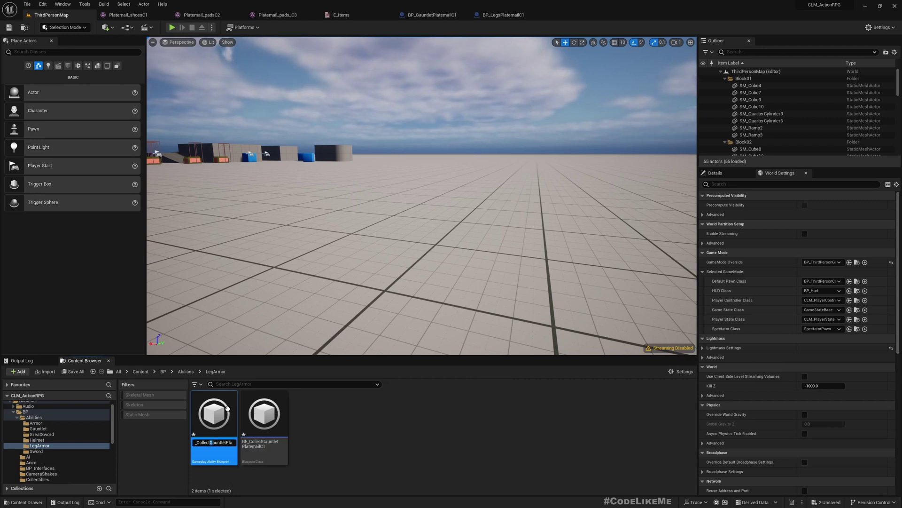
{"action": "key", "text": "shift+Right"}
{"action": "key", "text": "shift+Right"}
{"action": "key", "text": "shift+Right"}
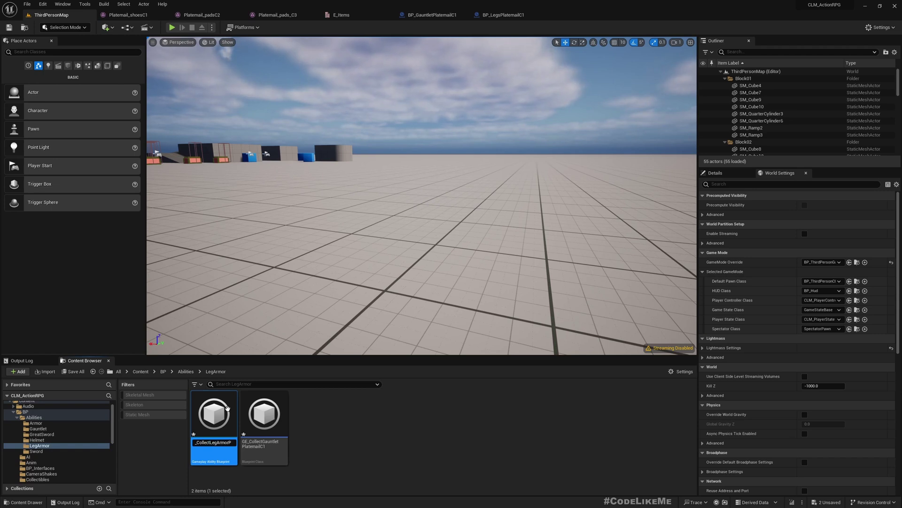
{"action": "key", "text": "ctrl+s"}
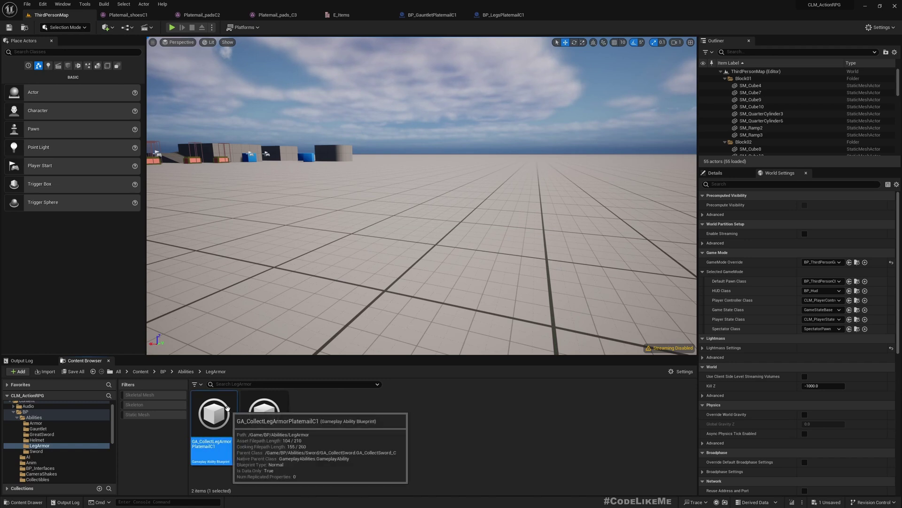
{"action": "left_click", "coordinate": [264, 414]}
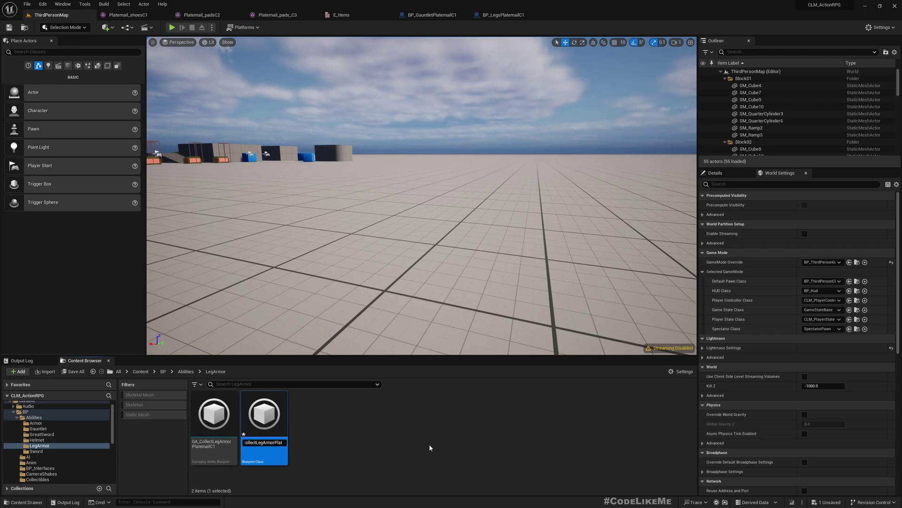
{"action": "key", "text": "Return"}
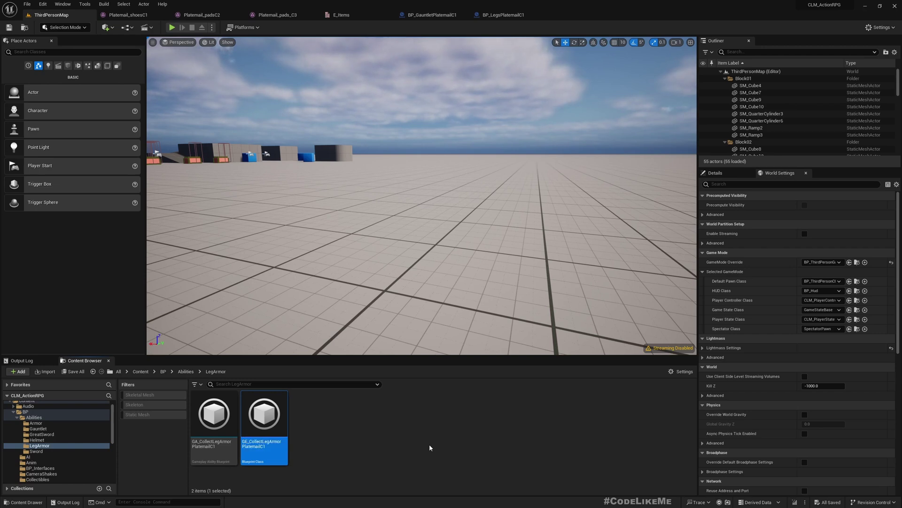
{"action": "key", "text": "Left"}
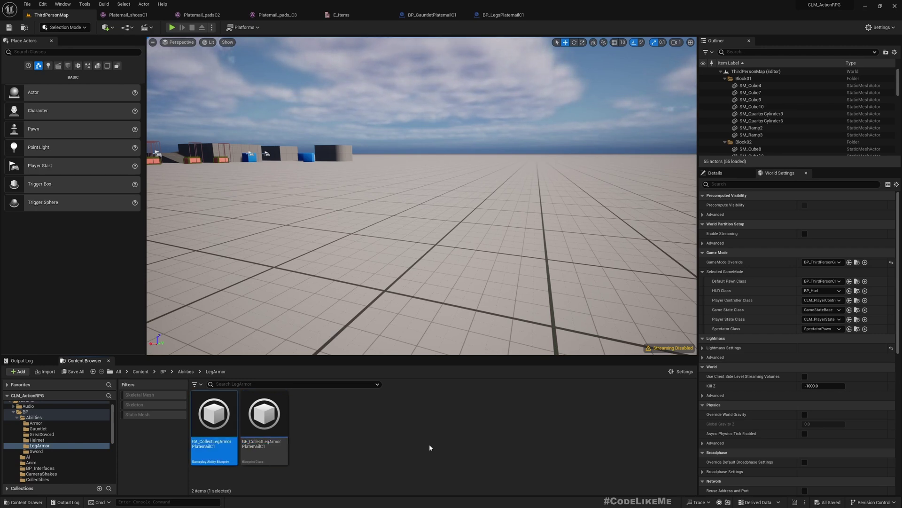
{"action": "key", "text": "Return"}
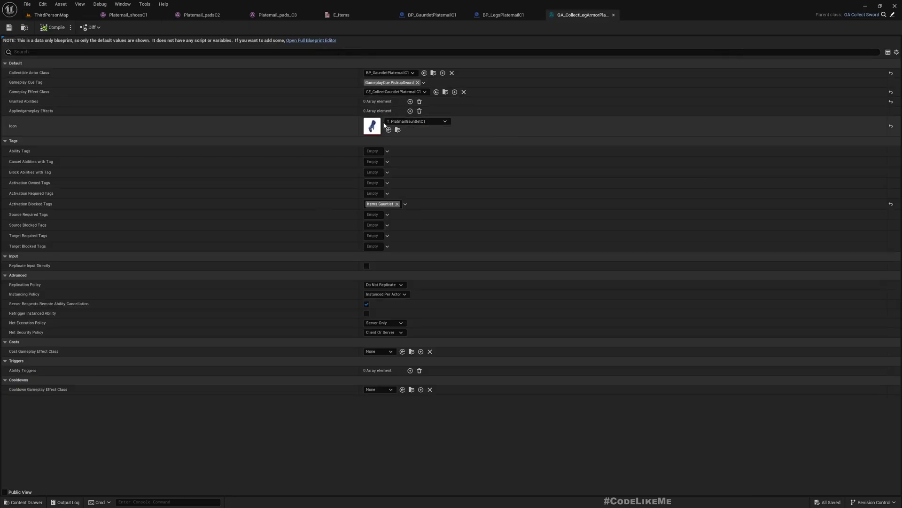
Step: Set Gameplay Effect Class to GE_CollectLegArmorPlatemailC1 and Collectible Actor Class to BP_LegsPlatemailC1, then compile
{"action": "left_click", "coordinate": [393, 93]}
{"action": "type", "text": "leg"}
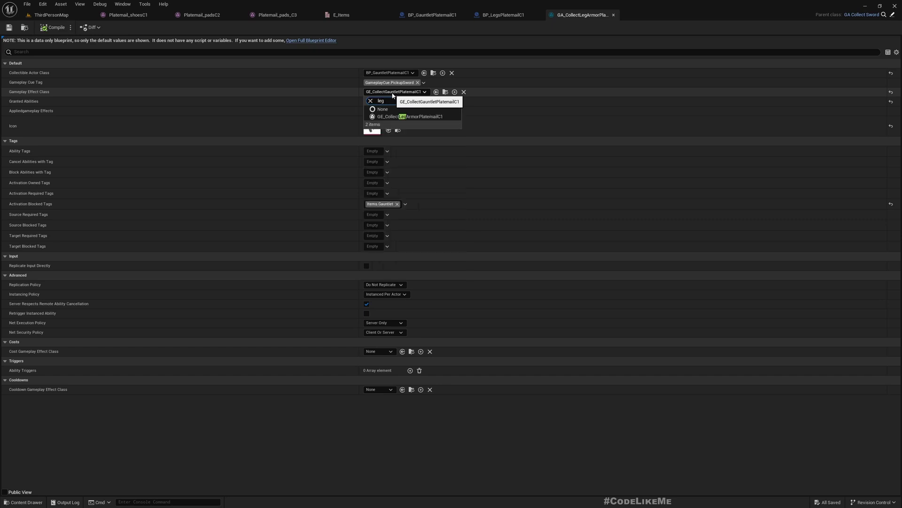
{"action": "left_click", "coordinate": [399, 116]}
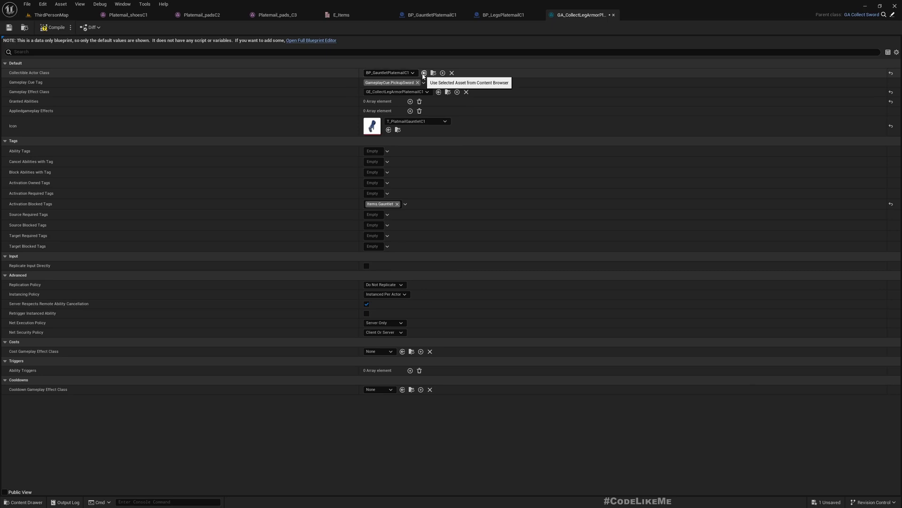
{"action": "left_click", "coordinate": [397, 74]}
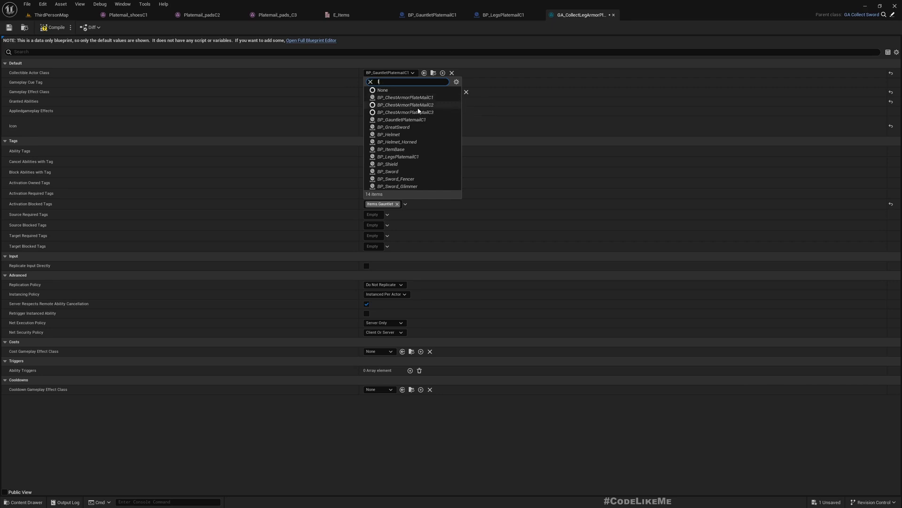
{"action": "type", "text": "leg"}
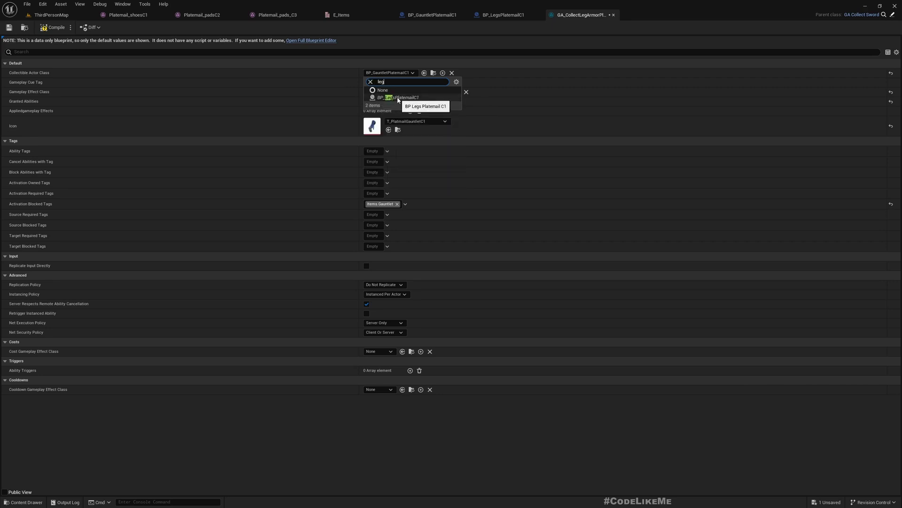
{"action": "left_click", "coordinate": [399, 98]}
{"action": "left_click", "coordinate": [47, 28]}
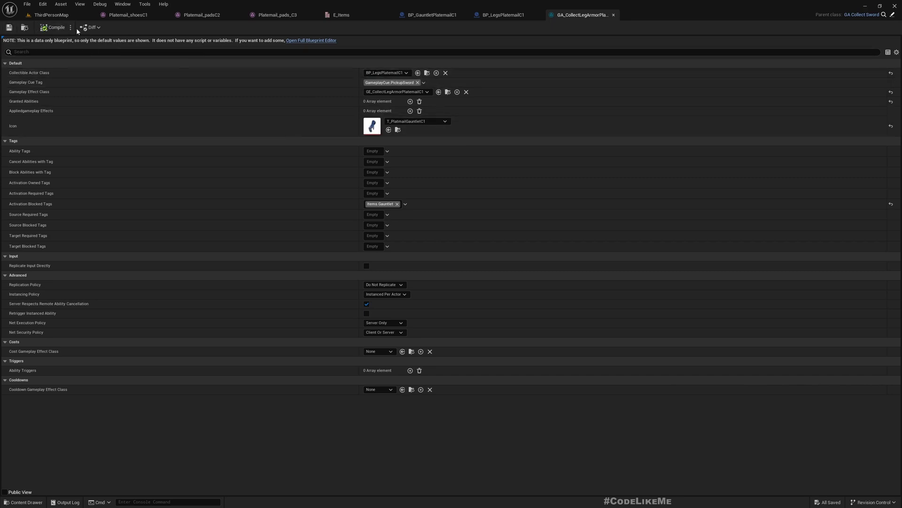
{"action": "left_click", "coordinate": [52, 15]}
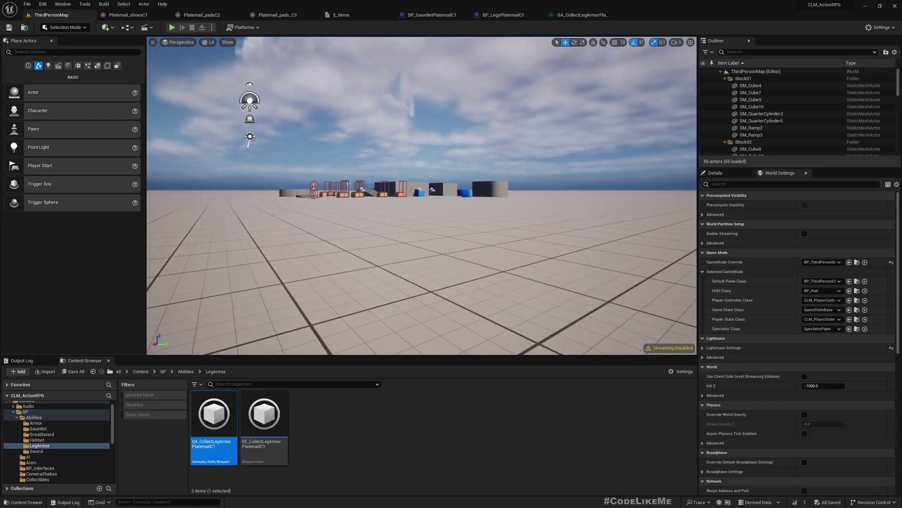
Step: Snap the three PlayerStarts down to the floor
{"action": "mouse_move", "coordinate": [423, 197]}
{"action": "right_mouse_down"}
{"action": "mouse_move", "coordinate": [419, 216]}
{"action": "mouse_move", "coordinate": [439, 229]}
{"action": "right_mouse_up"}
{"action": "left_click", "coordinate": [298, 202]}
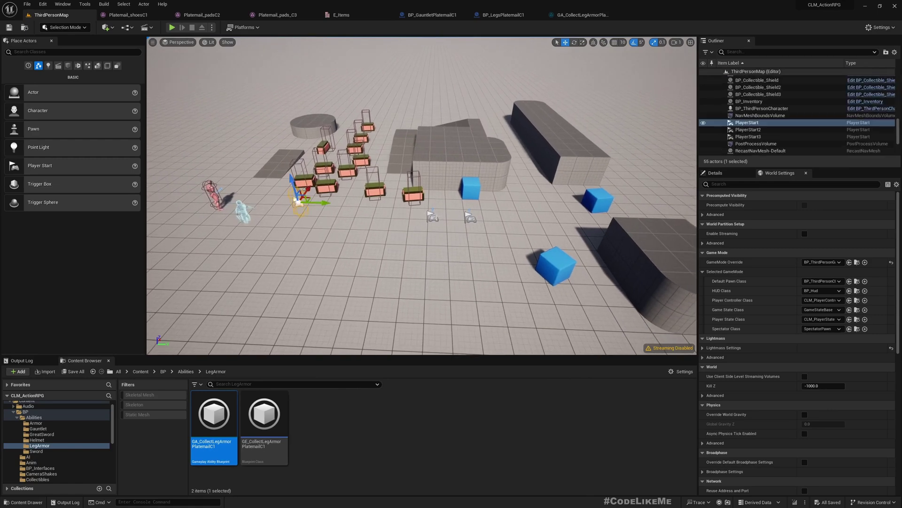
{"action": "left_click", "coordinate": [437, 217], "text": "ctrl"}
{"action": "left_click", "coordinate": [471, 218], "text": "ctrl"}
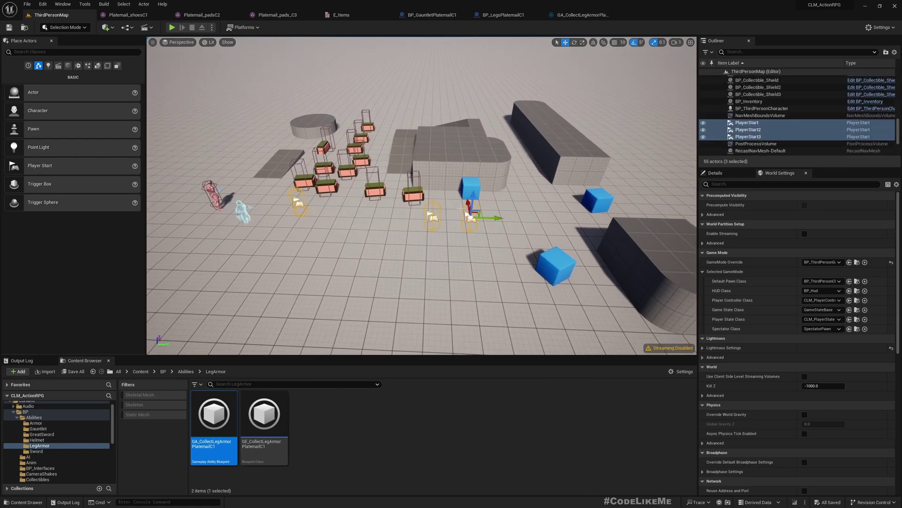
{"action": "key", "text": "End"}
Step: Duplicate chest BP_Collectible7 beside the blue cube and set it to grant GA_CollectLegArmorPlatemailC1
{"action": "left_click", "coordinate": [412, 194]}
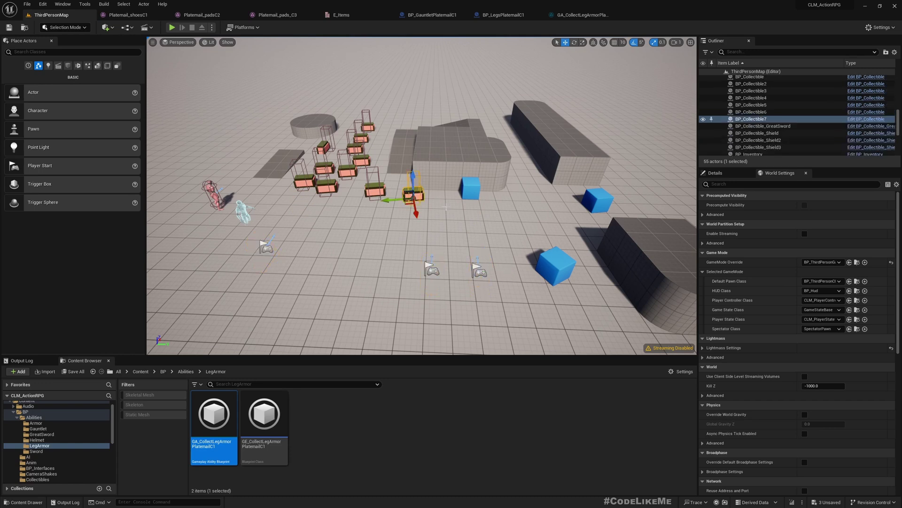
{"action": "left_click_drag", "start_coordinate": [406, 203], "coordinate": [452, 209], "text": "alt"}
{"action": "key", "text": "e"}
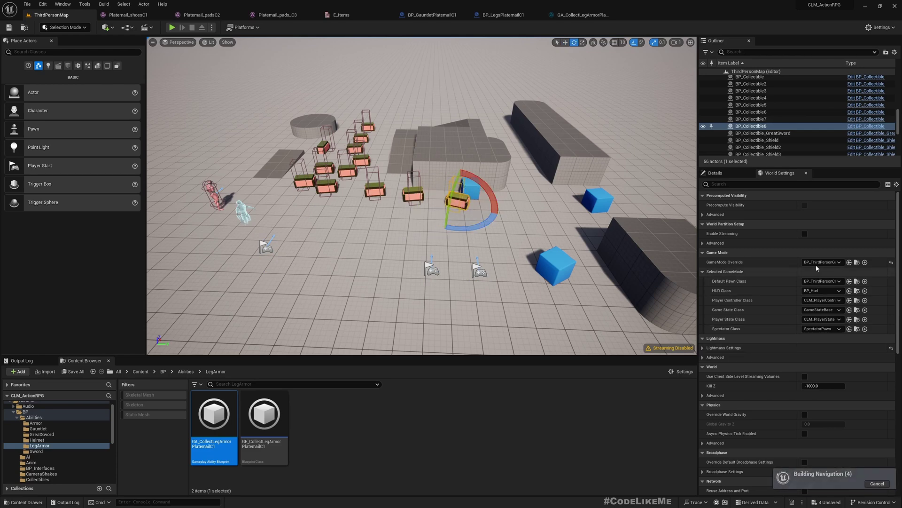
{"action": "left_click", "coordinate": [716, 173]}
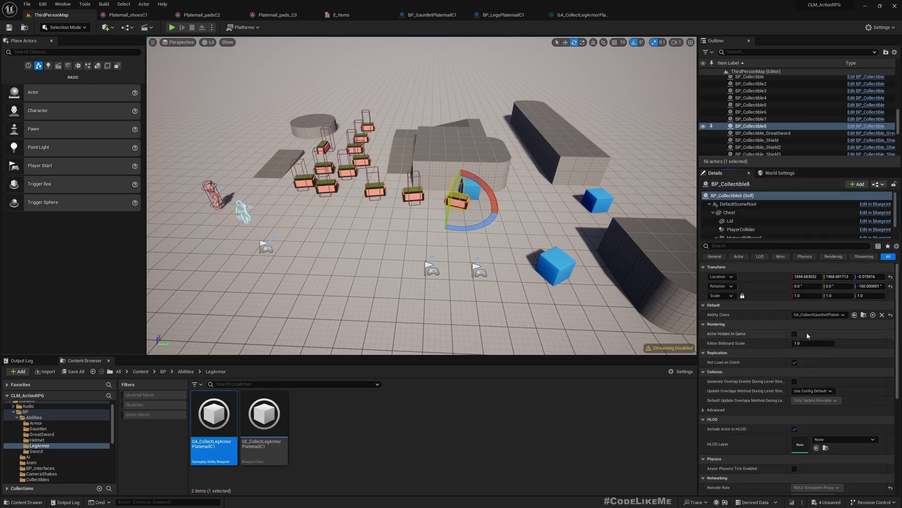
{"action": "left_click", "coordinate": [807, 315]}
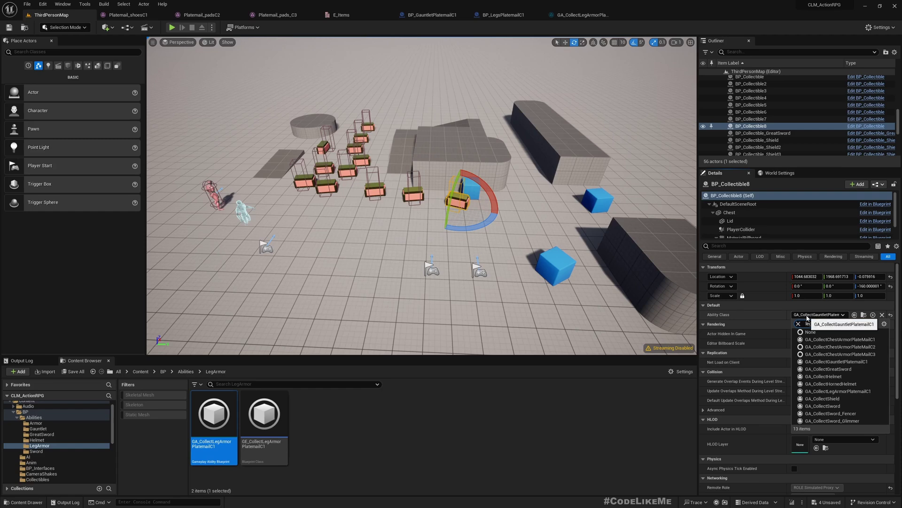
{"action": "type", "text": "leg"}
{"action": "left_click", "coordinate": [827, 331]}
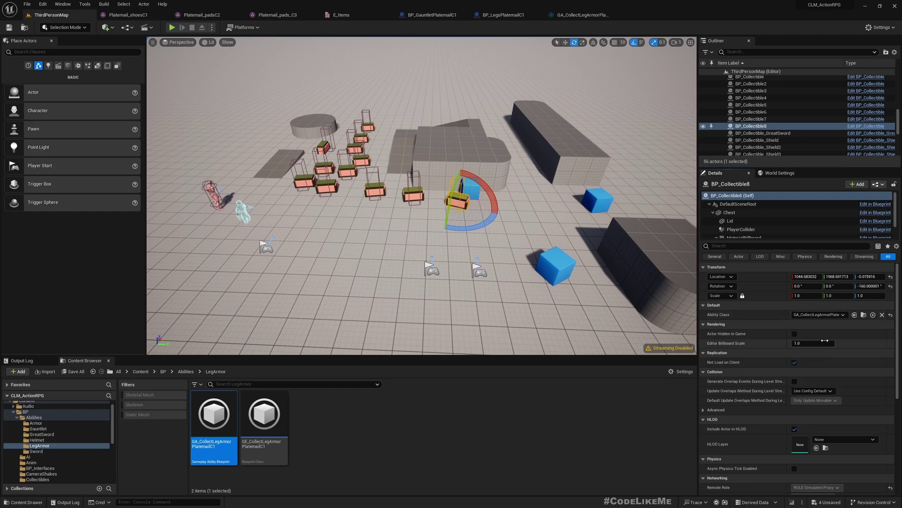
{"action": "right_click_drag", "start_coordinate": [442, 288], "coordinate": [455, 293]}
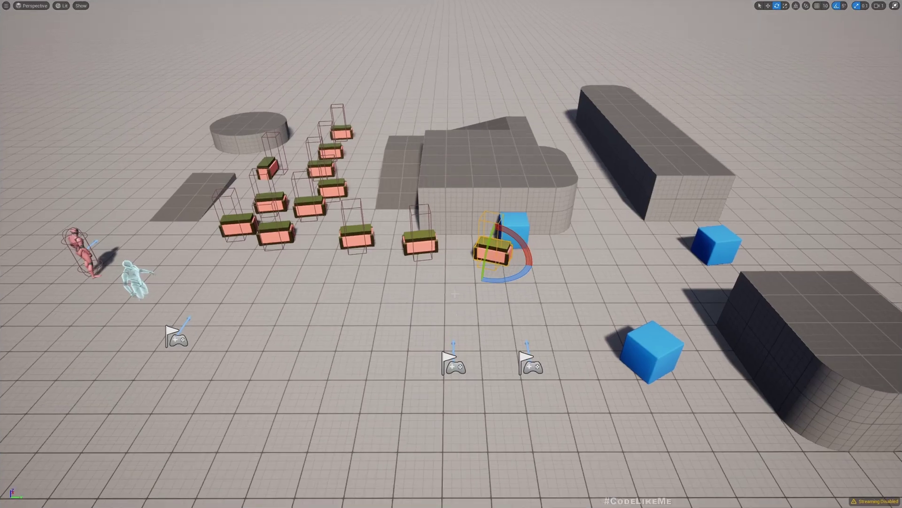
{"action": "key", "text": "alt+p"}
{"action": "key", "text": "w"}
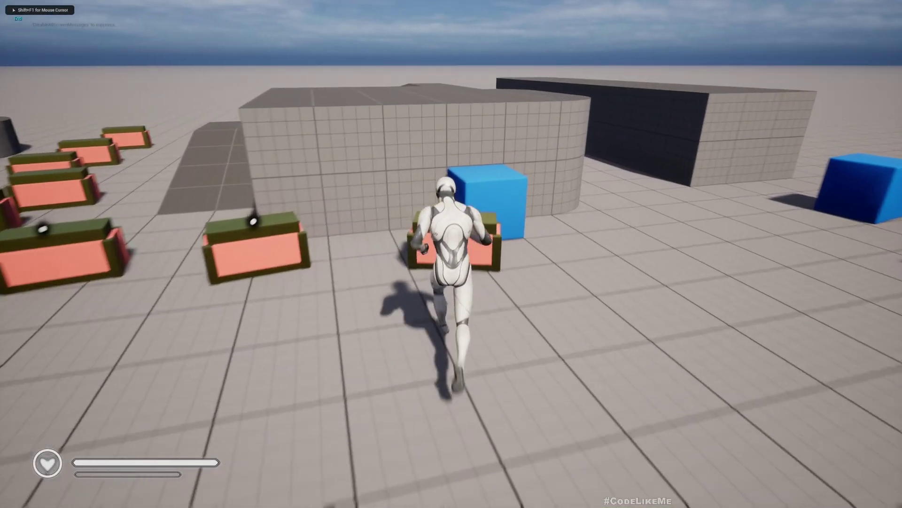
{"action": "key", "text": "e"}
{"action": "key", "text": "s"}
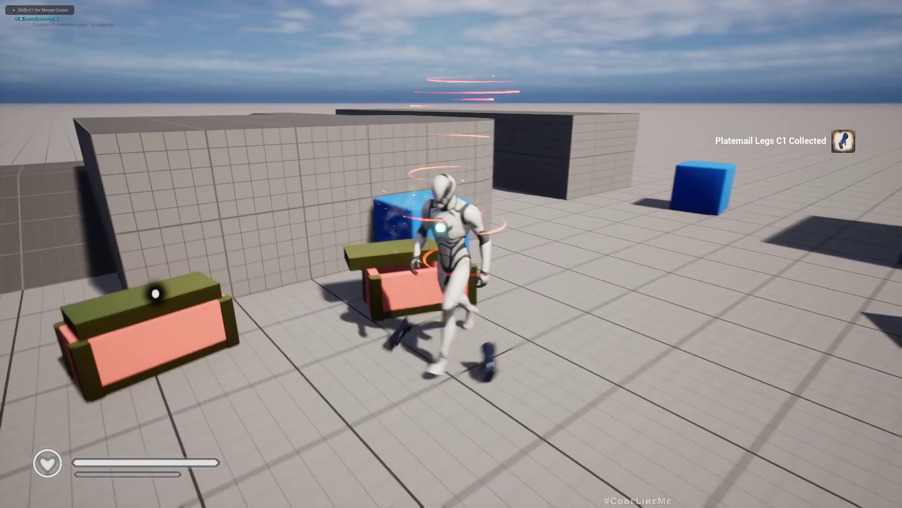
{"action": "key", "text": "Escape"}
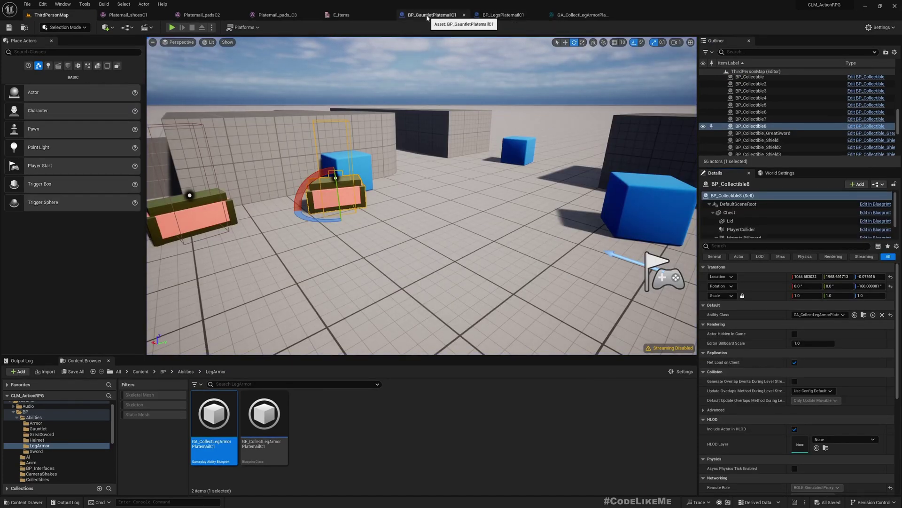
Step: Preview BP_LegsPlatemailC1 and browse the Platemail meshes folder
{"action": "left_click", "coordinate": [511, 16]}
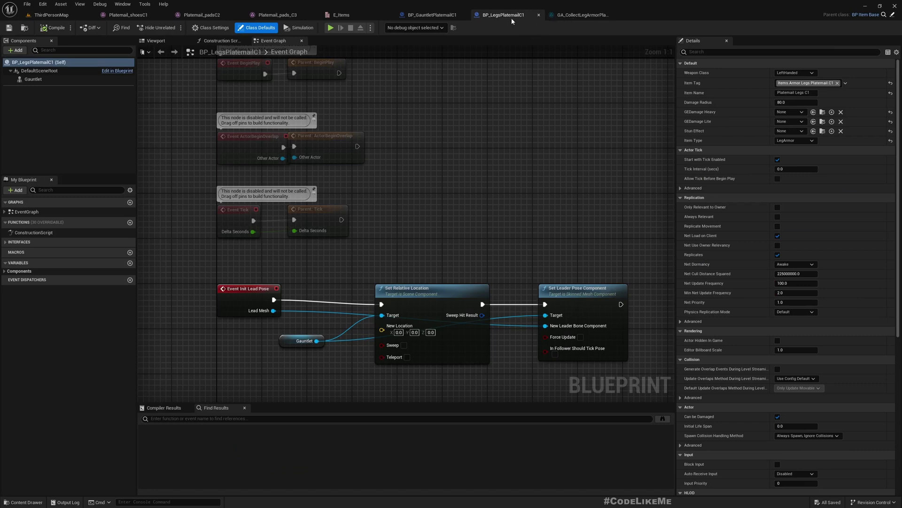
{"action": "left_click", "coordinate": [156, 40]}
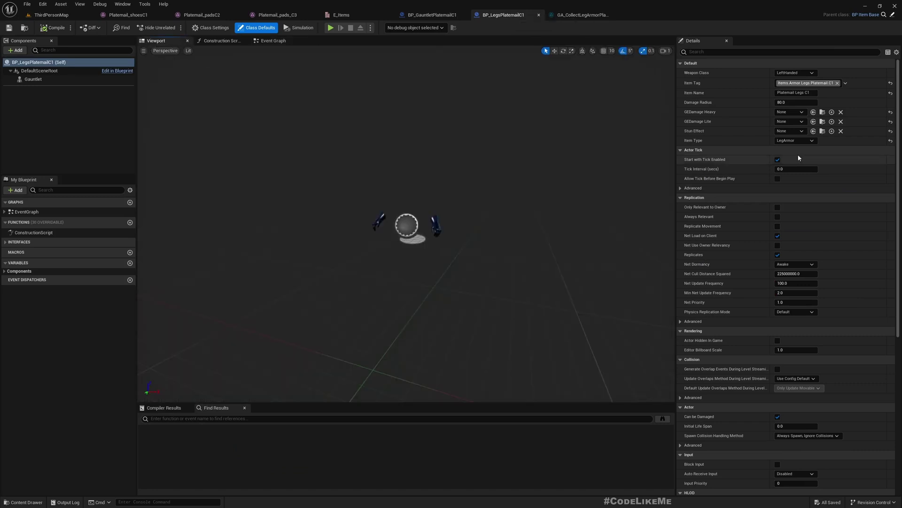
{"action": "left_click", "coordinate": [51, 15]}
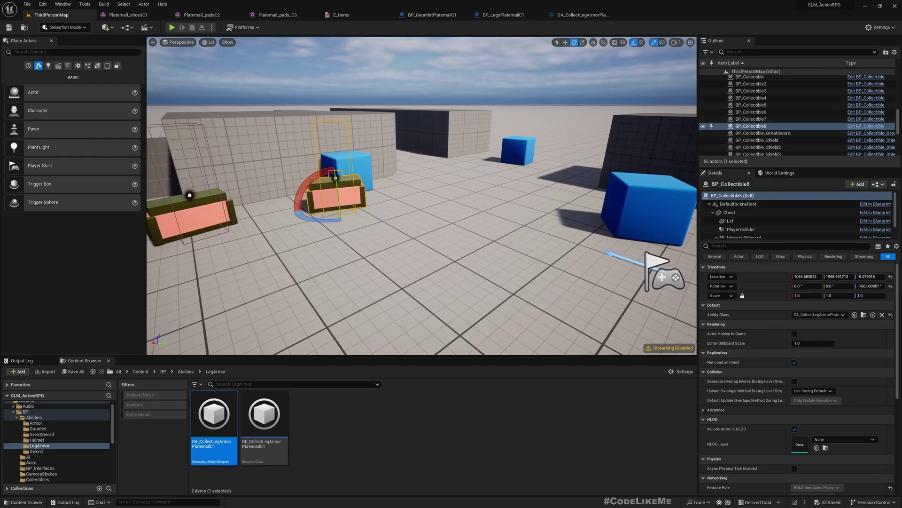
{"action": "scroll", "coordinate": [72, 452], "scroll_direction": "down", "scroll_amount": 2}
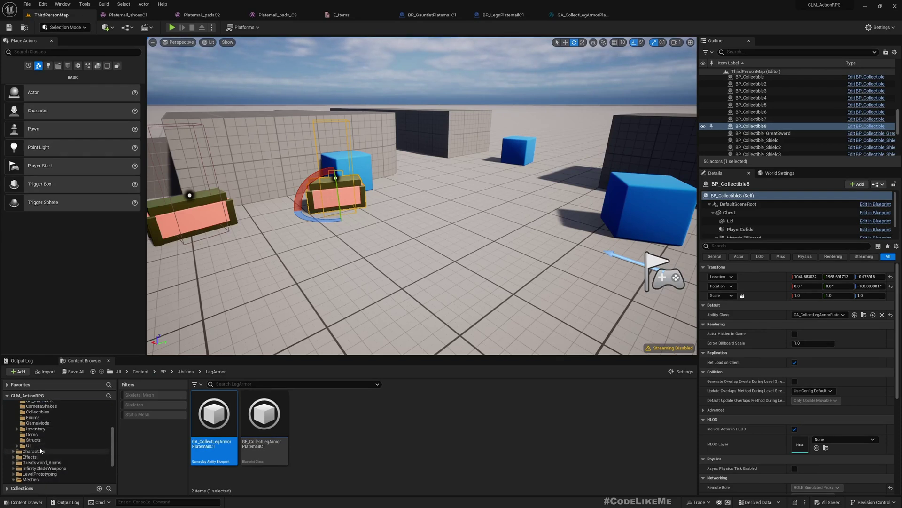
{"action": "scroll", "coordinate": [28, 440], "scroll_direction": "down", "scroll_amount": 4}
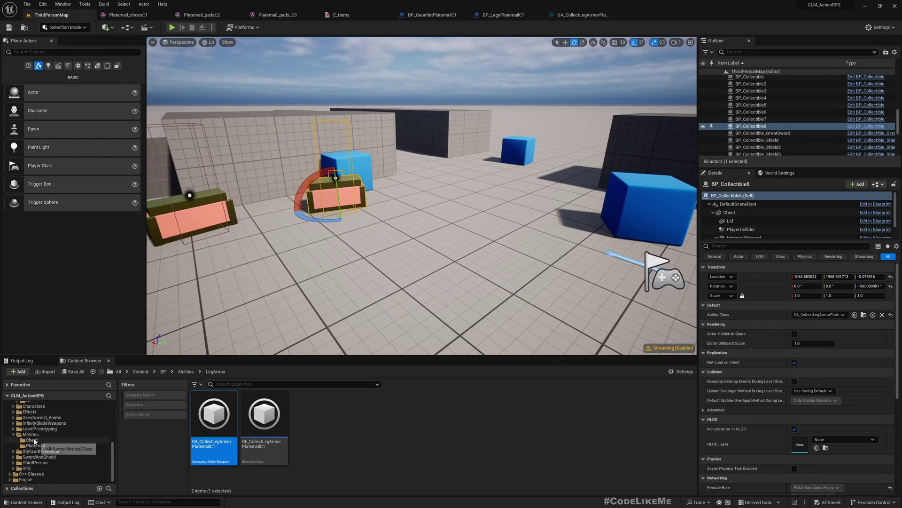
{"action": "left_click", "coordinate": [36, 445]}
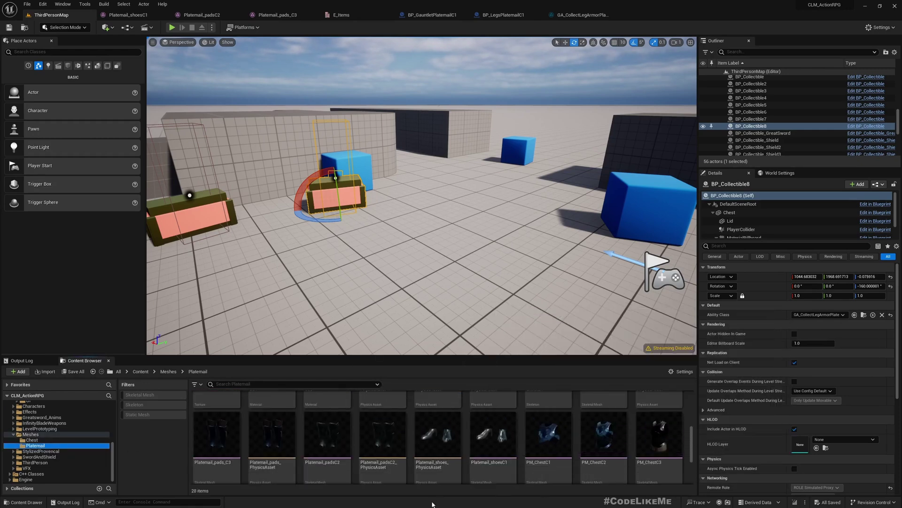
{"action": "left_click", "coordinate": [437, 437]}
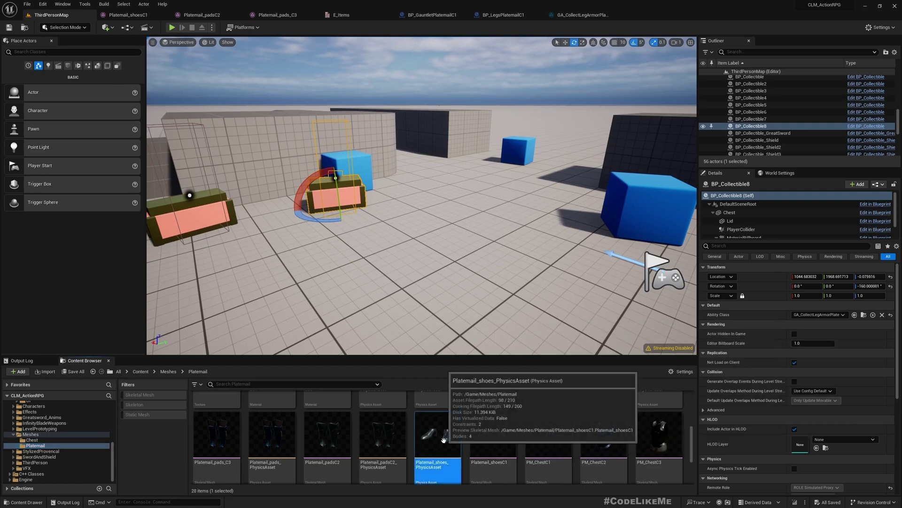
Step: Inspect the legs blueprint's Gauntlet component and the gauntlet C1 blueprint's setup
{"action": "left_click", "coordinate": [578, 16]}
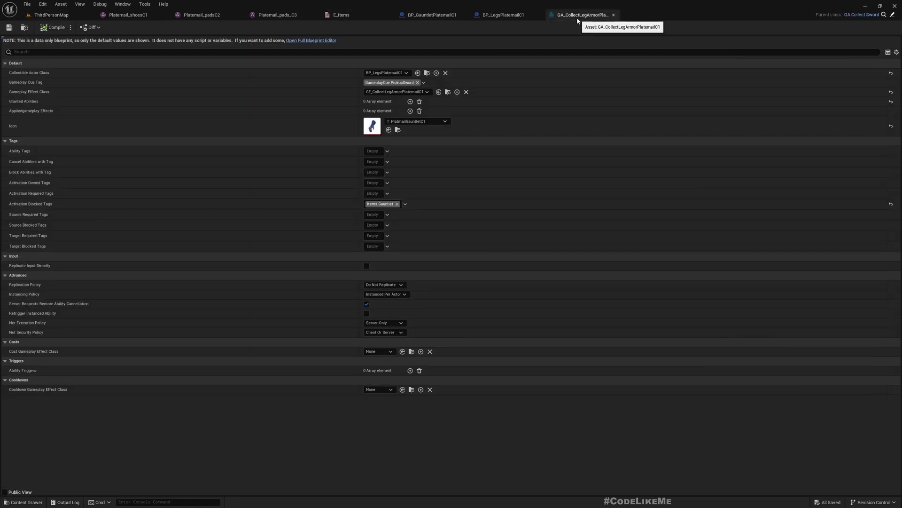
{"action": "left_click", "coordinate": [490, 18]}
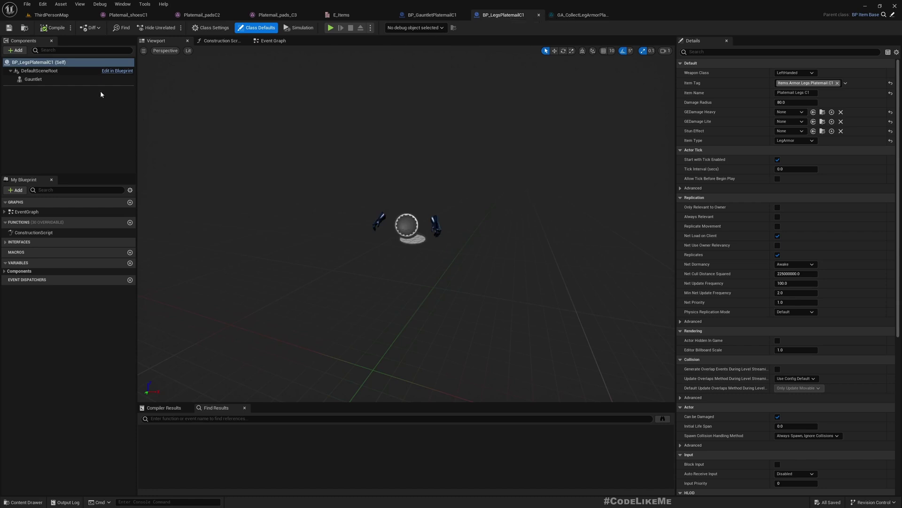
{"action": "left_click", "coordinate": [42, 79]}
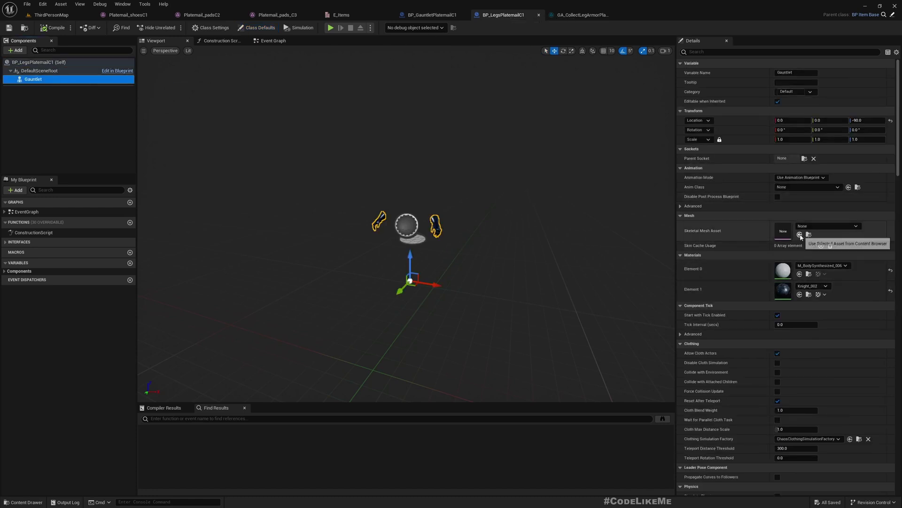
{"action": "left_click", "coordinate": [801, 235]}
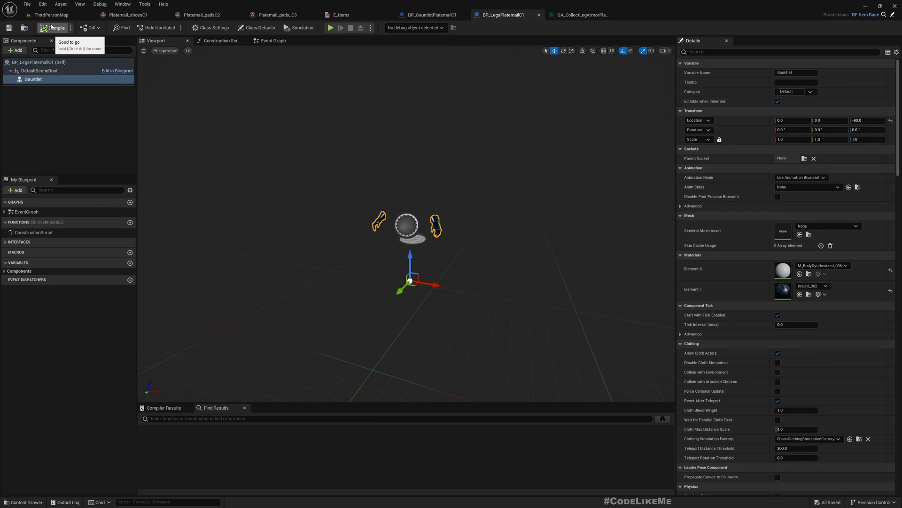
{"action": "left_click", "coordinate": [221, 40]}
{"action": "left_click", "coordinate": [156, 40]}
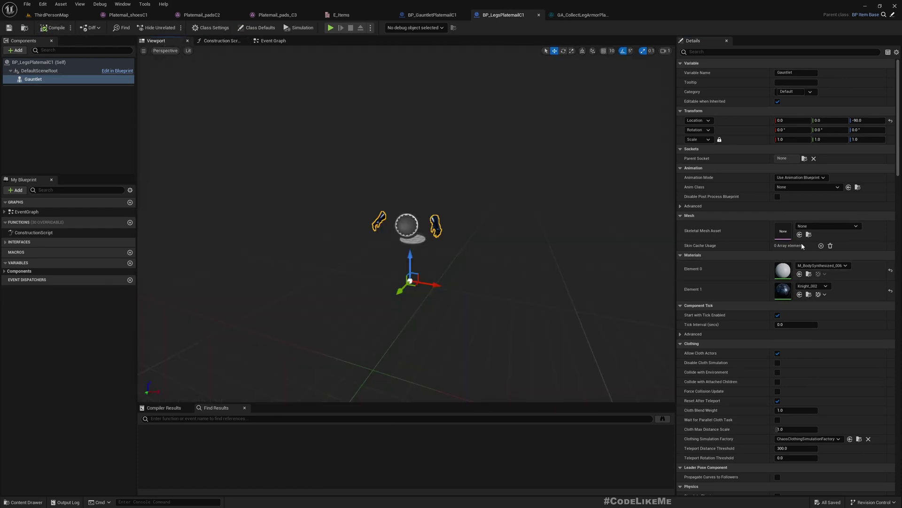
{"action": "left_click", "coordinate": [217, 43]}
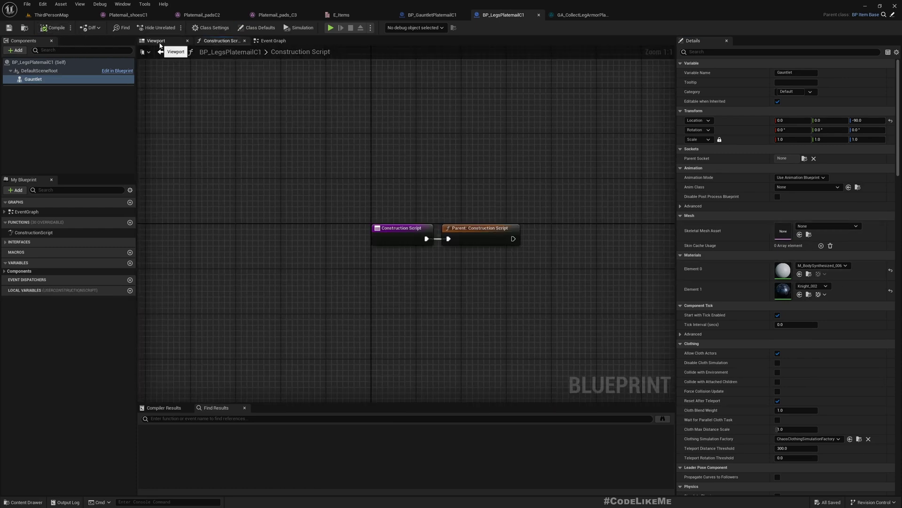
{"action": "left_click", "coordinate": [159, 41]}
{"action": "left_click", "coordinate": [539, 14]}
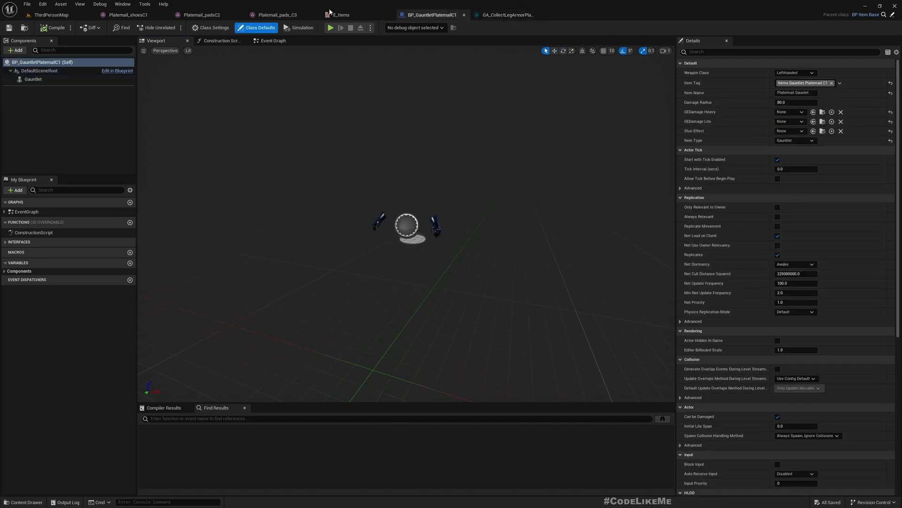
{"action": "left_click", "coordinate": [79, 14]}
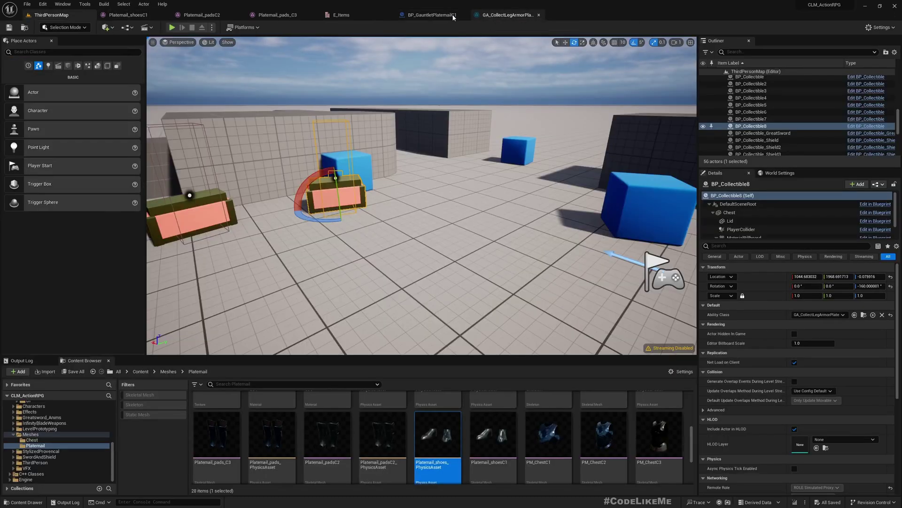
{"action": "left_click", "coordinate": [432, 14]}
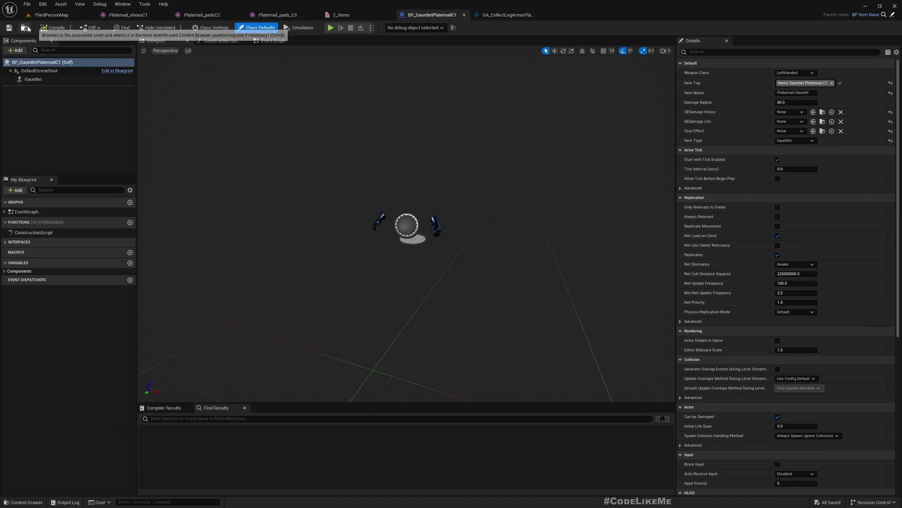
{"action": "left_click", "coordinate": [51, 15]}
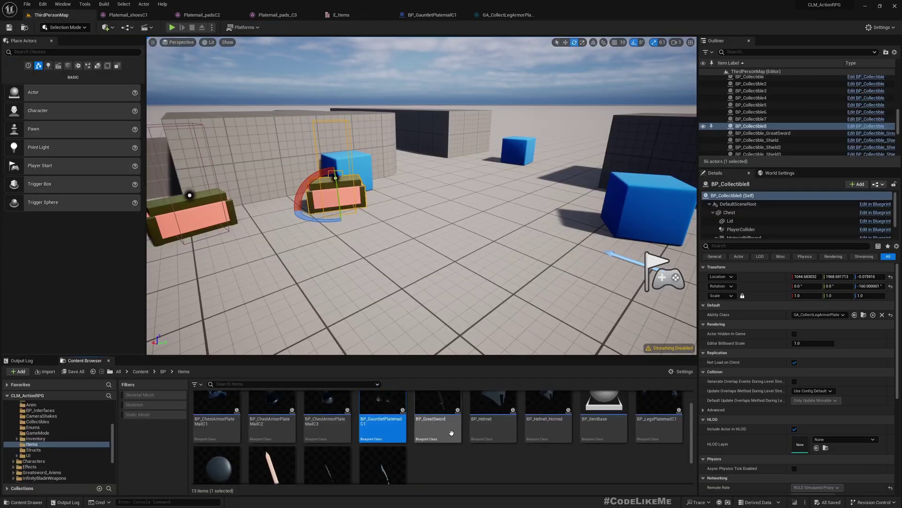
Step: Assign Platemail_shoesC1 as the Gauntlet component's skeletal mesh and compile BP_LegsPlatemailC1
{"action": "double_click", "coordinate": [678, 430]}
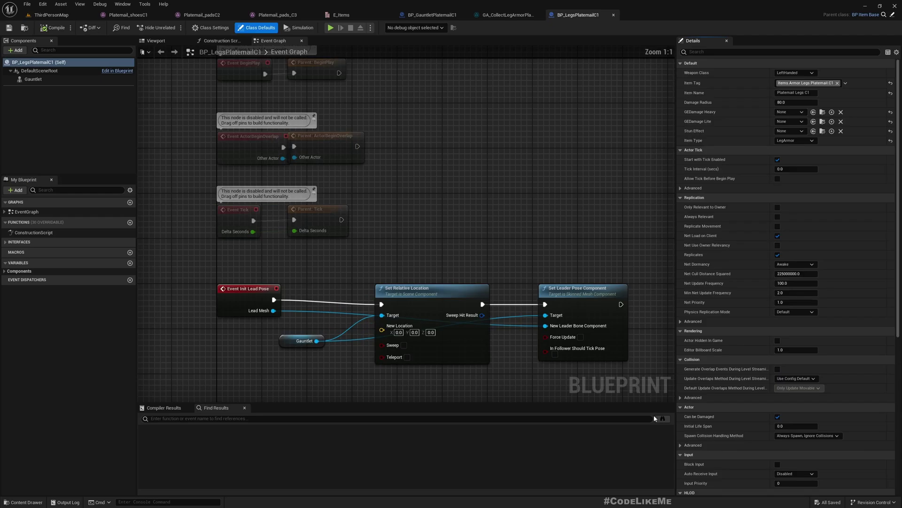
{"action": "left_click", "coordinate": [156, 40]}
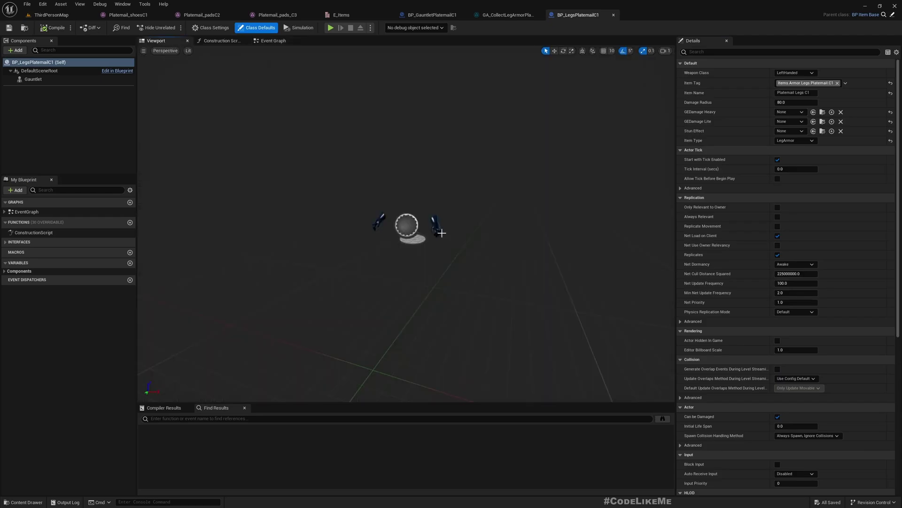
{"action": "left_click", "coordinate": [437, 220]}
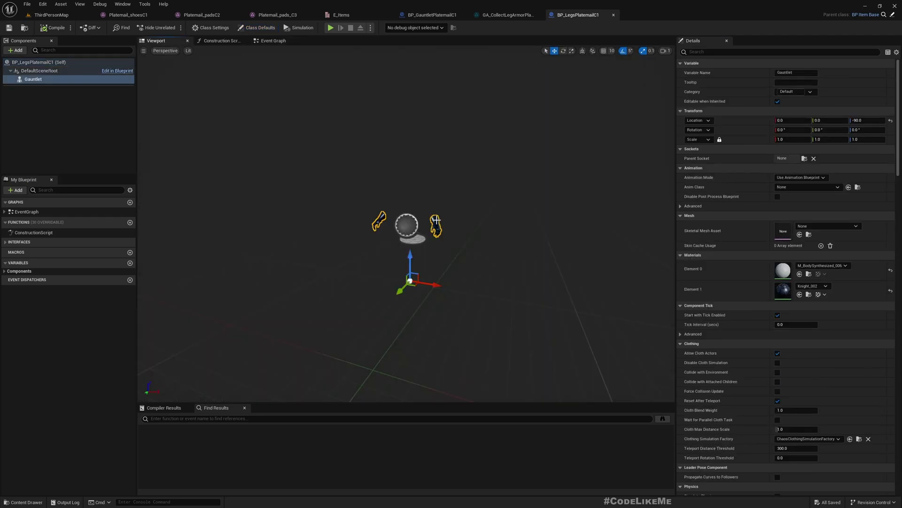
{"action": "left_click", "coordinate": [825, 227]}
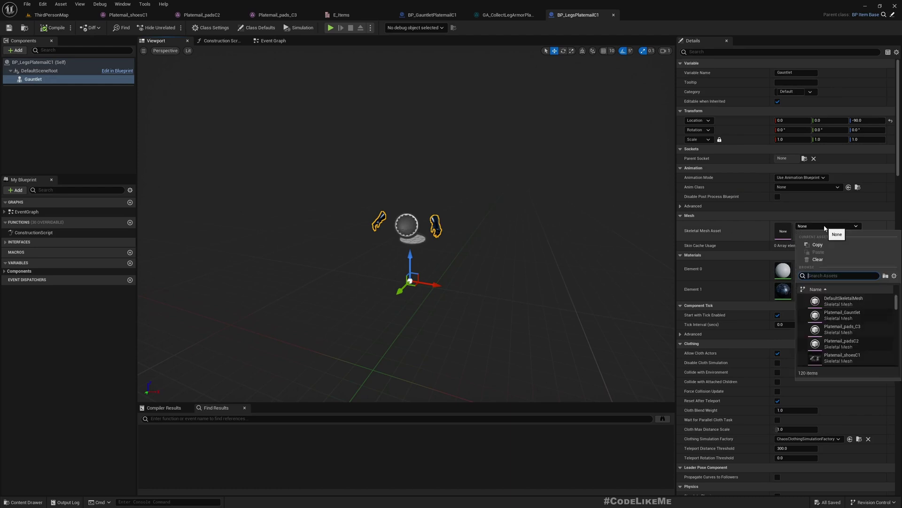
{"action": "type", "text": "leg"}
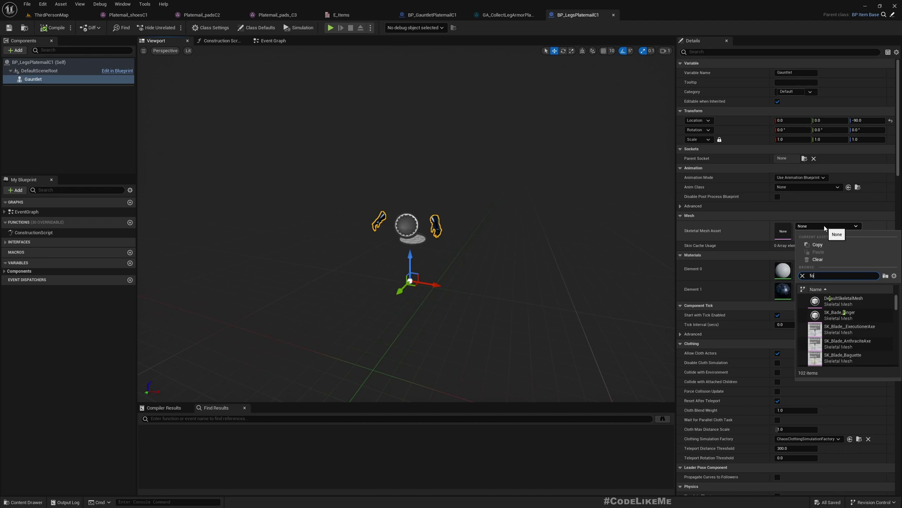
{"action": "type", "text": "oot"}
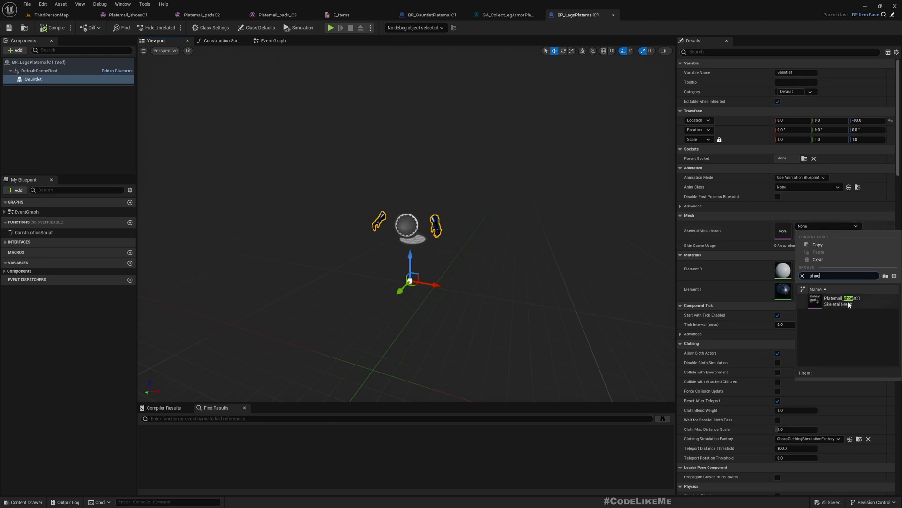
{"action": "left_click", "coordinate": [842, 300]}
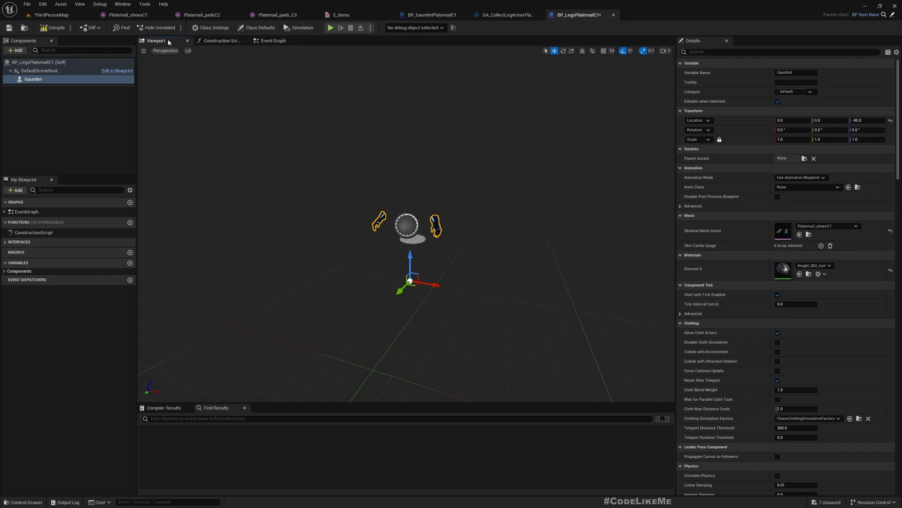
{"action": "left_click", "coordinate": [46, 29]}
Step: Close and reopen BP_LegsPlatemailC1 to see the armoured shoes in its preview
{"action": "left_click", "coordinate": [26, 29]}
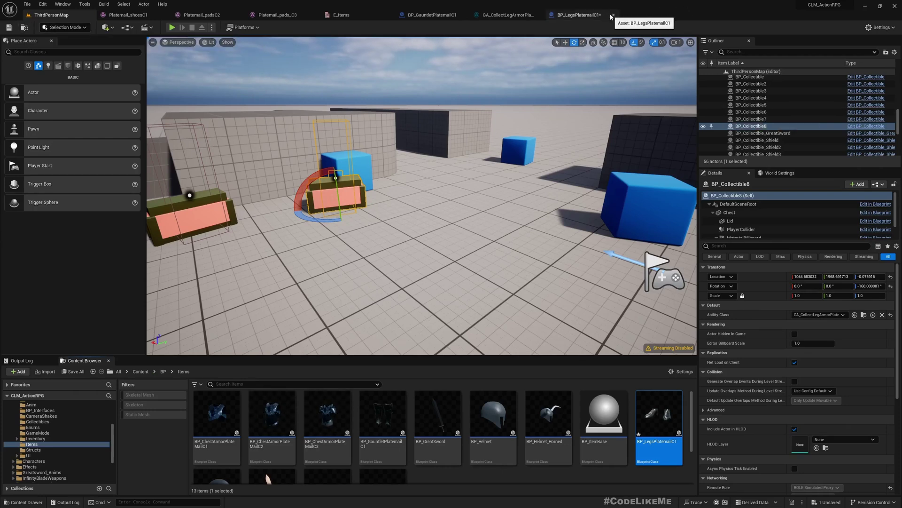
{"action": "left_click", "coordinate": [612, 15]}
{"action": "double_click", "coordinate": [677, 395]}
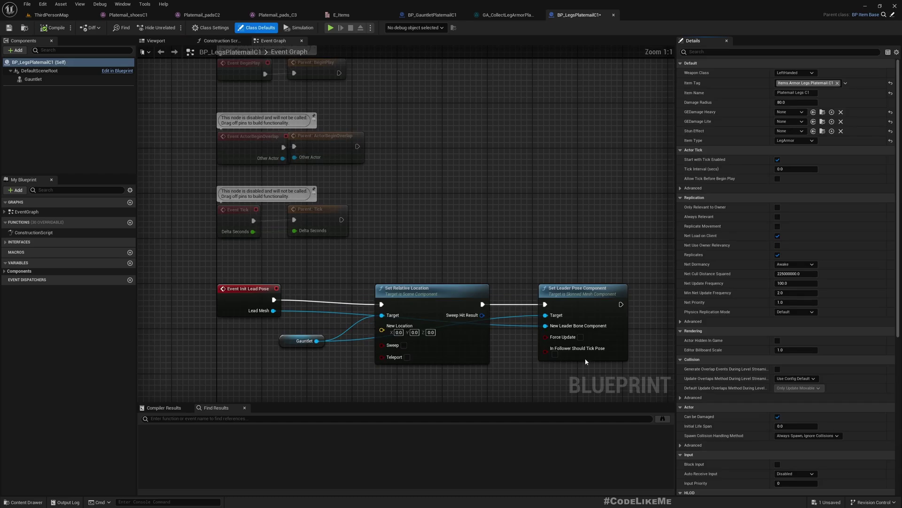
{"action": "left_click", "coordinate": [156, 41]}
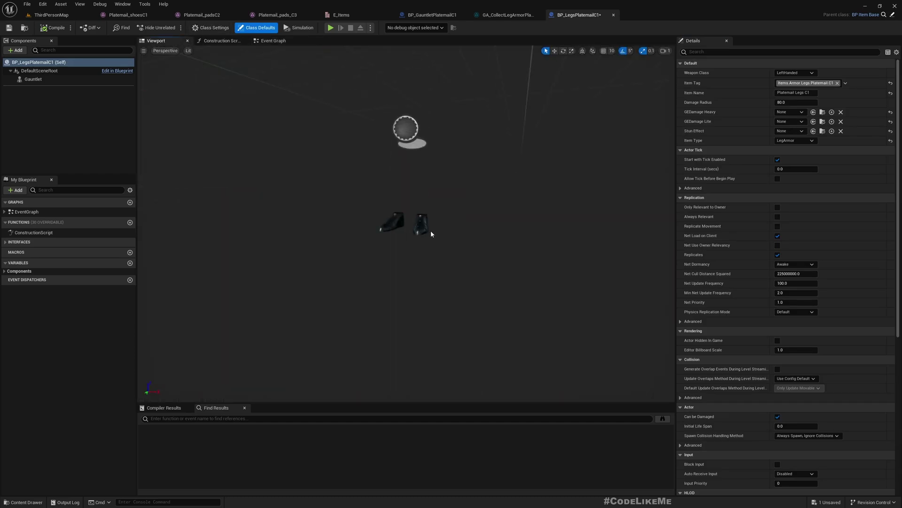
Step: Open BP_ThirdPersonCharacter_Base from the level's game mode classes
{"action": "left_click", "coordinate": [49, 15]}
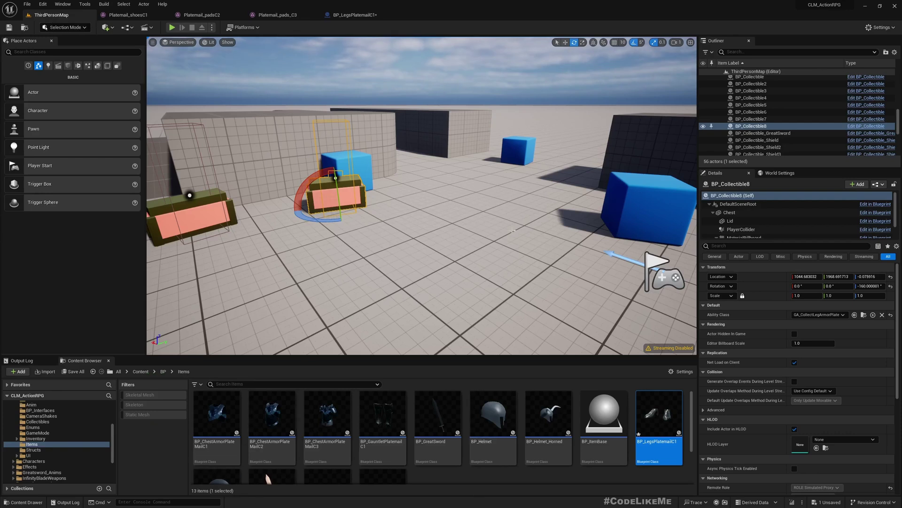
{"action": "left_click", "coordinate": [780, 173]}
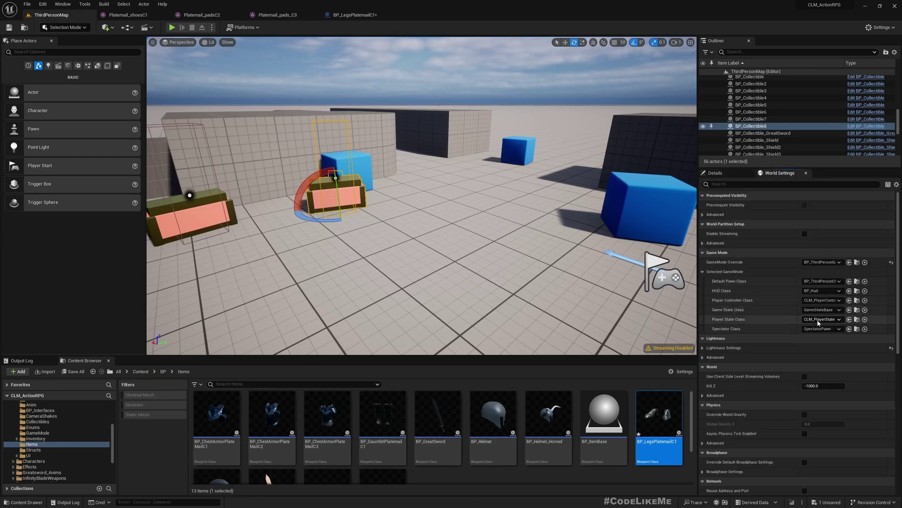
{"action": "left_click", "coordinate": [857, 281]}
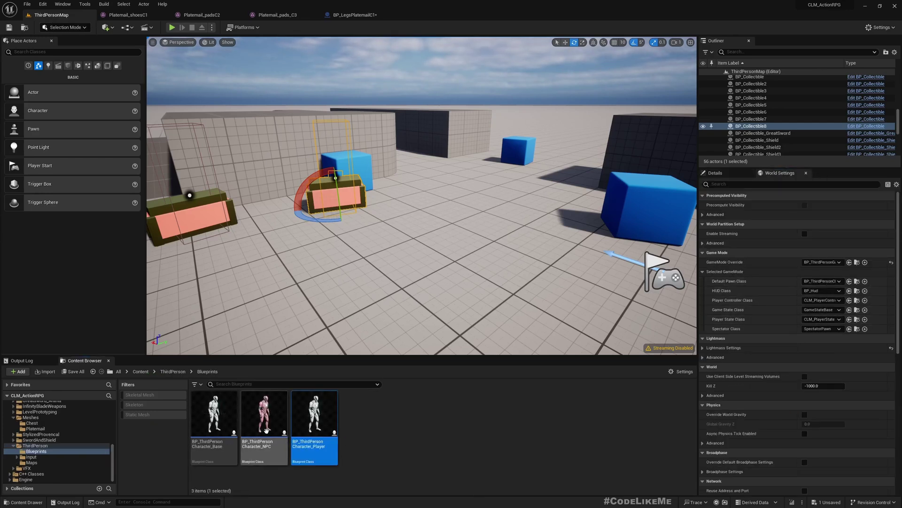
{"action": "double_click", "coordinate": [214, 420]}
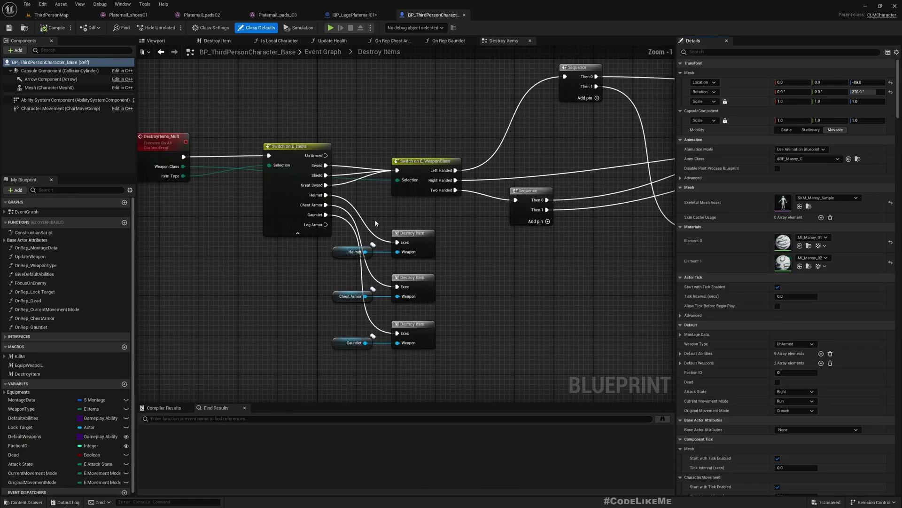
{"action": "right_click_drag", "start_coordinate": [238, 294], "coordinate": [255, 243]}
Step: Duplicate the Gauntlet equipment variable as LegArmor, accepting the RepNotify rename
{"action": "left_click", "coordinate": [5, 392]}
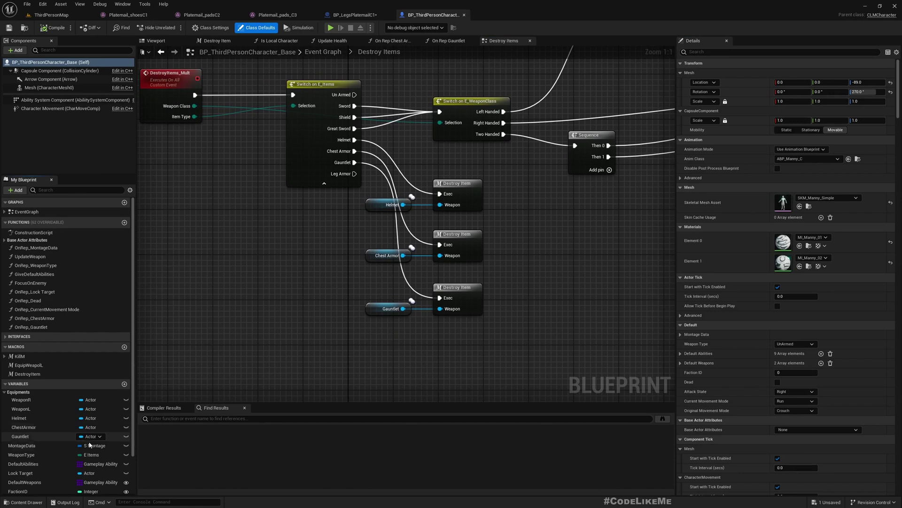
{"action": "left_click", "coordinate": [14, 436]}
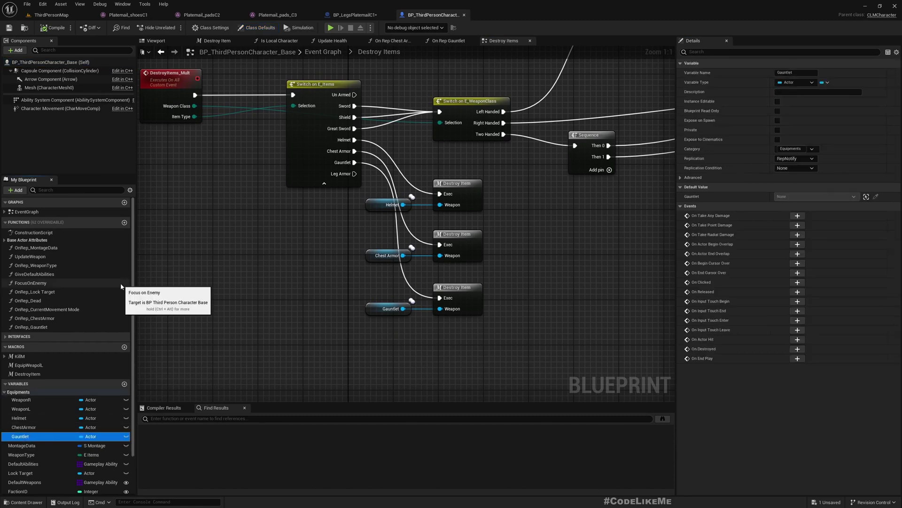
{"action": "key", "text": "ctrl+w"}
{"action": "type", "text": "LegArmo"}
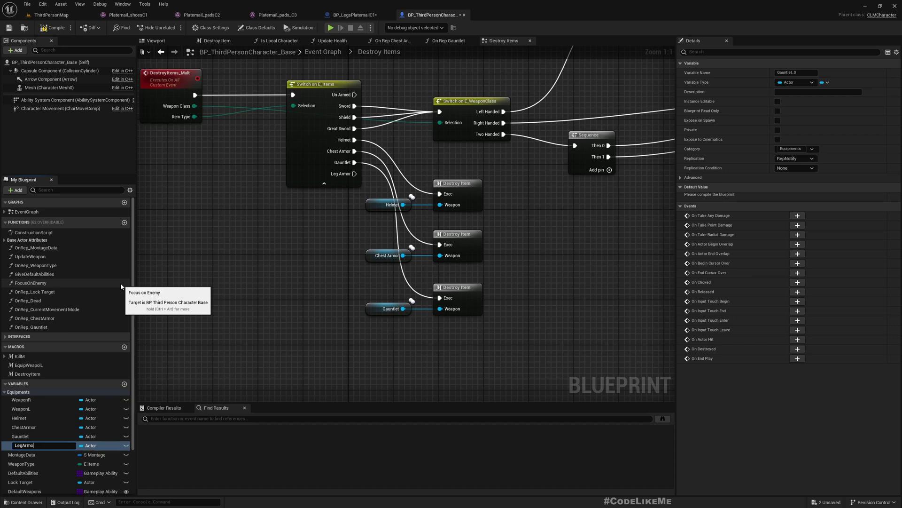
{"action": "type", "text": "r"}
{"action": "key", "text": "Return"}
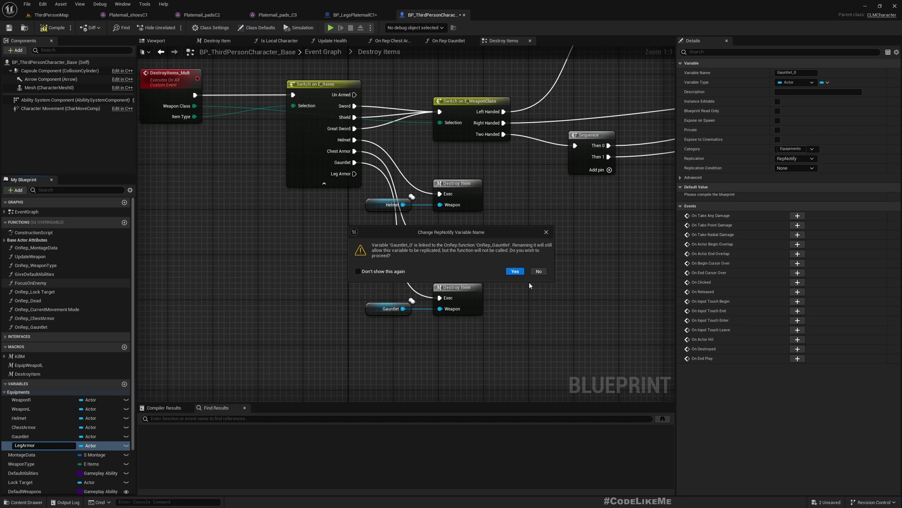
{"action": "left_click", "coordinate": [514, 272]}
{"action": "right_click_drag", "start_coordinate": [551, 282], "coordinate": [509, 277]}
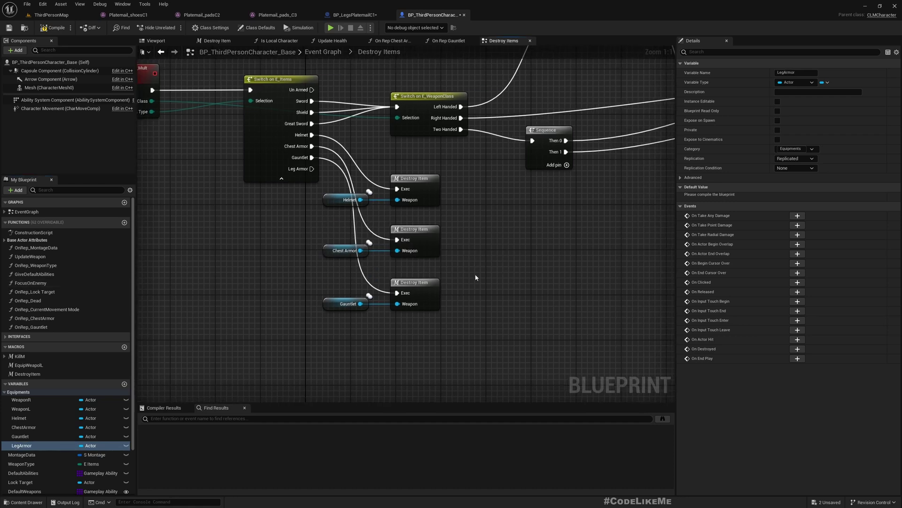
Step: Compare the Gauntlet and LegArmor variable settings via the OnRep_Gauntlet graph
{"action": "left_click", "coordinate": [345, 303]}
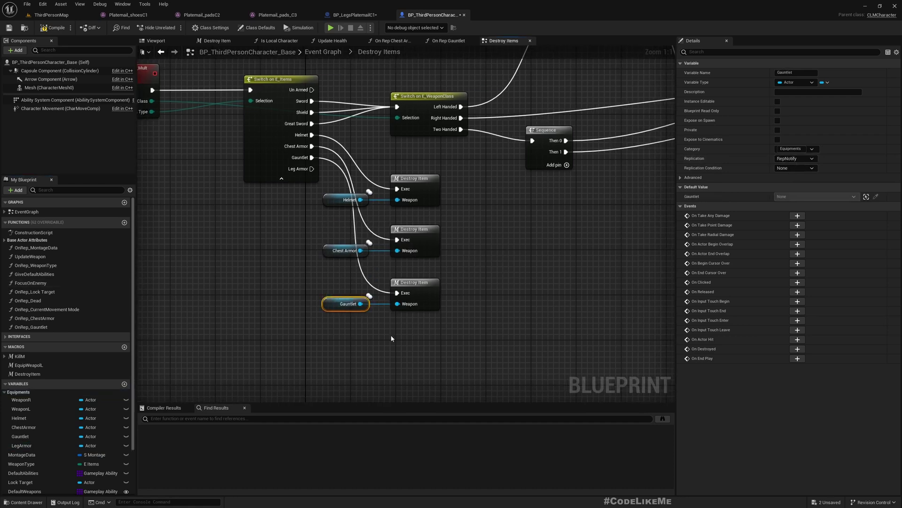
{"action": "double_click", "coordinate": [332, 302]}
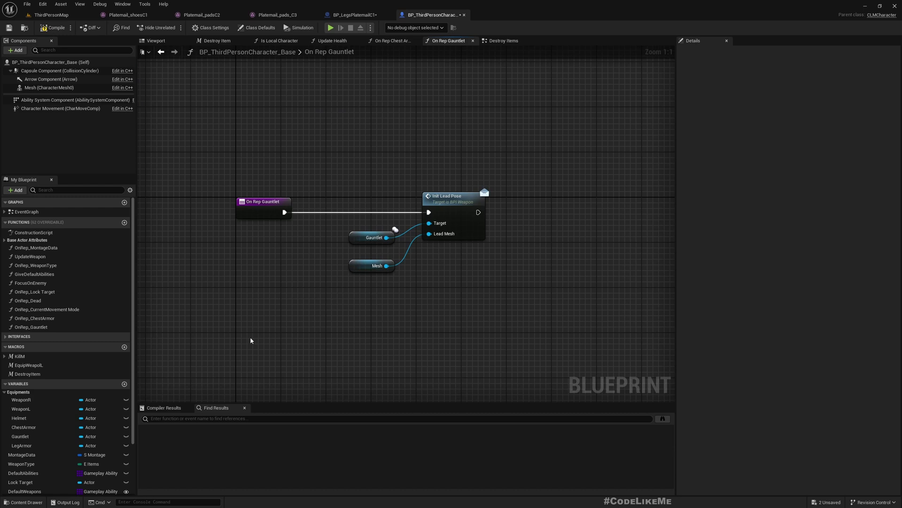
{"action": "mouse_move", "coordinate": [42, 437]}
{"action": "left_click", "coordinate": [20, 436]}
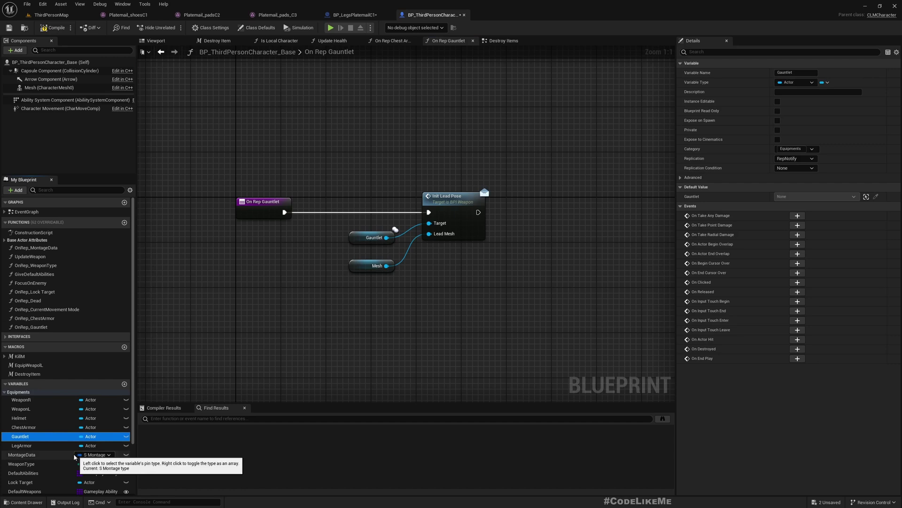
{"action": "left_click", "coordinate": [24, 445]}
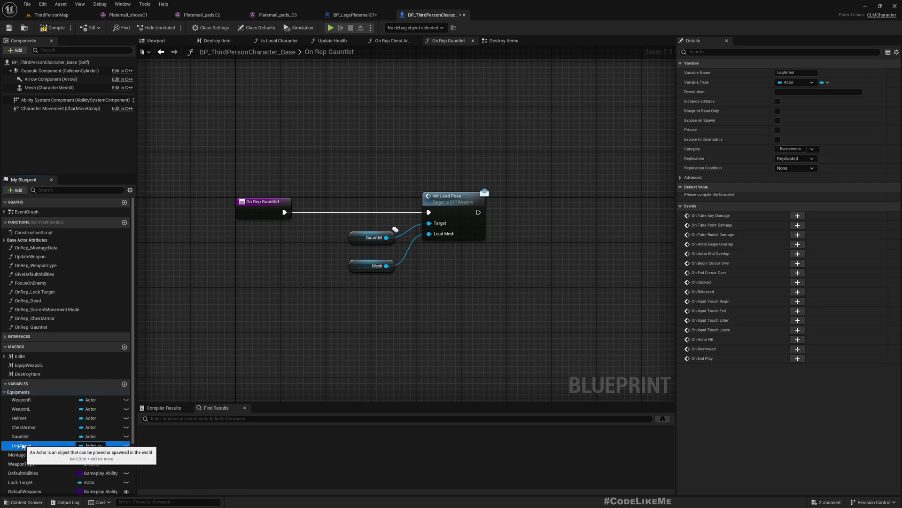
{"action": "left_click", "coordinate": [501, 41]}
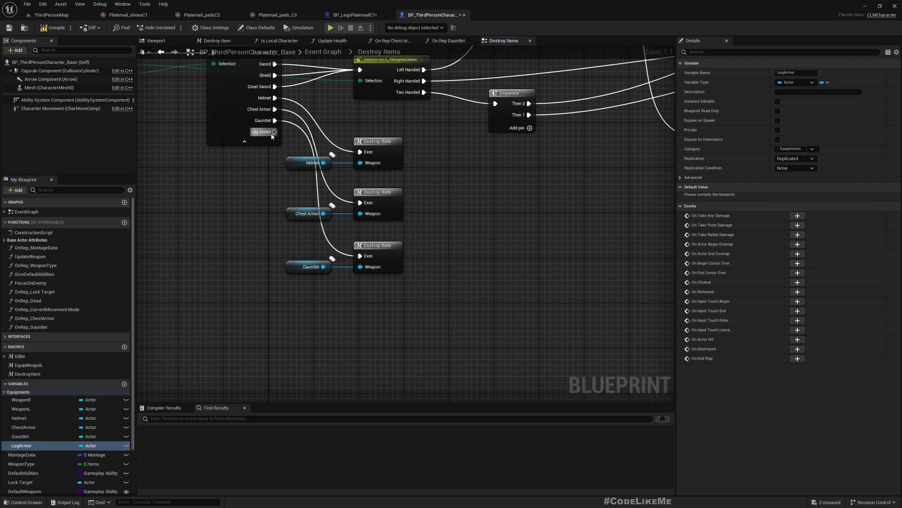
Step: Add a Destroy Item call fed by a LegArmor getter, wired from the Leg Armor case
{"action": "left_click_drag", "start_coordinate": [274, 132], "coordinate": [333, 290]}
{"action": "left_click", "coordinate": [378, 250]}
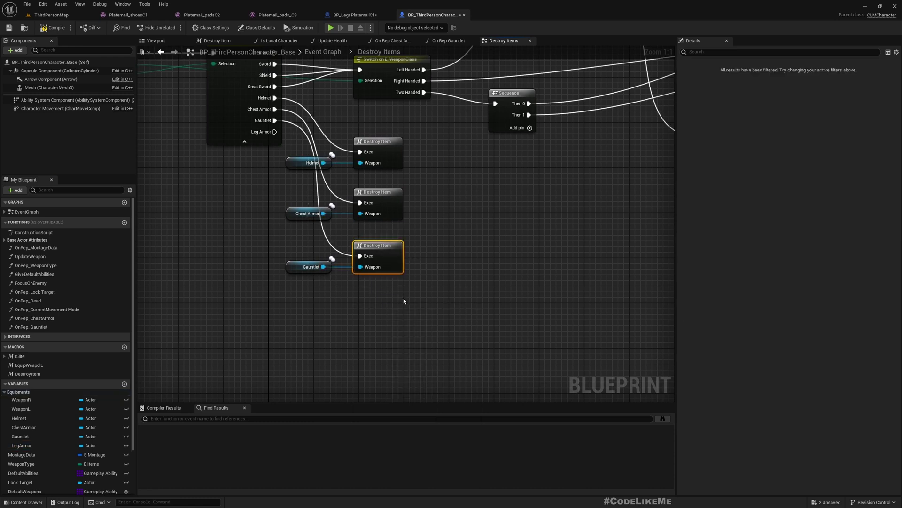
{"action": "key", "text": "ctrl+d"}
{"action": "left_click_drag", "start_coordinate": [431, 301], "coordinate": [386, 292]}
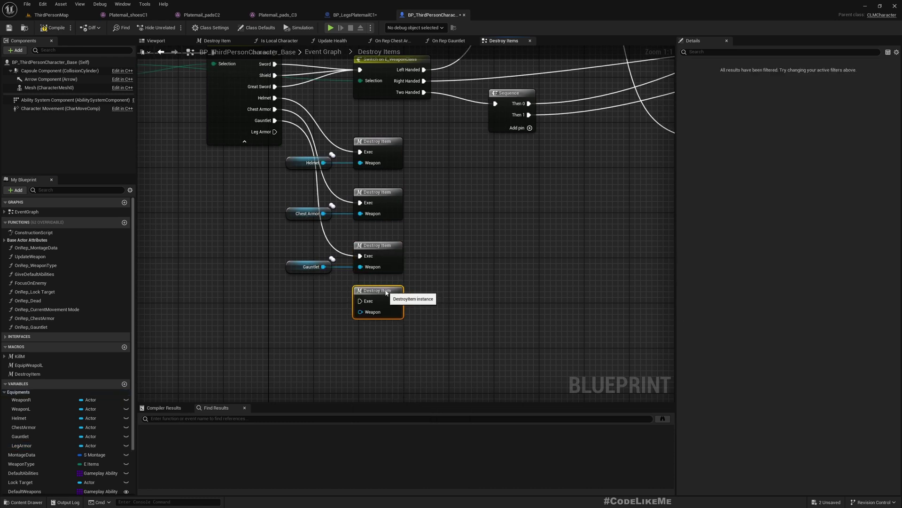
{"action": "mouse_move", "coordinate": [22, 446]}
{"action": "left_mouse_down"}
{"action": "mouse_move", "coordinate": [369, 348]}
{"action": "mouse_move", "coordinate": [289, 306]}
{"action": "left_mouse_up"}
{"action": "mouse_move", "coordinate": [274, 132]}
{"action": "left_mouse_down"}
{"action": "mouse_move", "coordinate": [354, 302]}
{"action": "mouse_move", "coordinate": [378, 287]}
{"action": "left_mouse_up"}
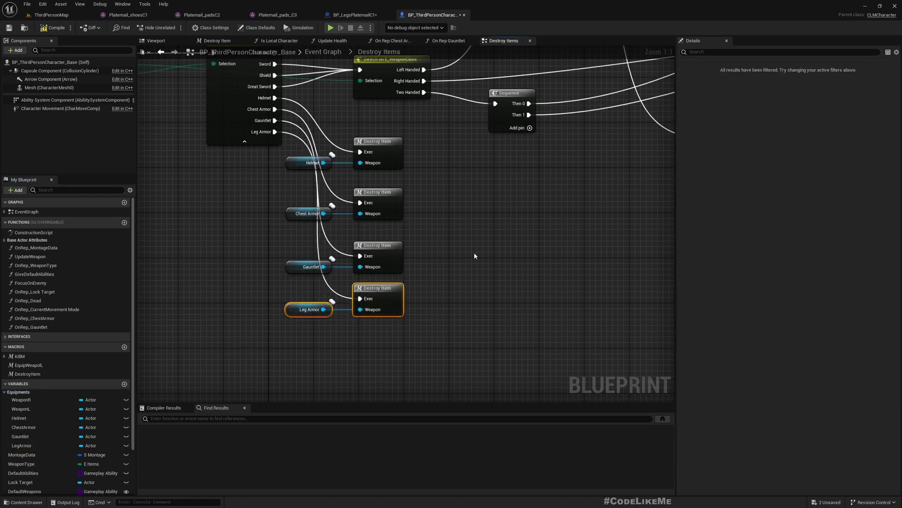
{"action": "right_click_drag", "start_coordinate": [475, 256], "coordinate": [481, 447]}
Step: Add a LegArmor setter in Collect Items, wired from the Leg Armor case
{"action": "left_click", "coordinate": [323, 53]}
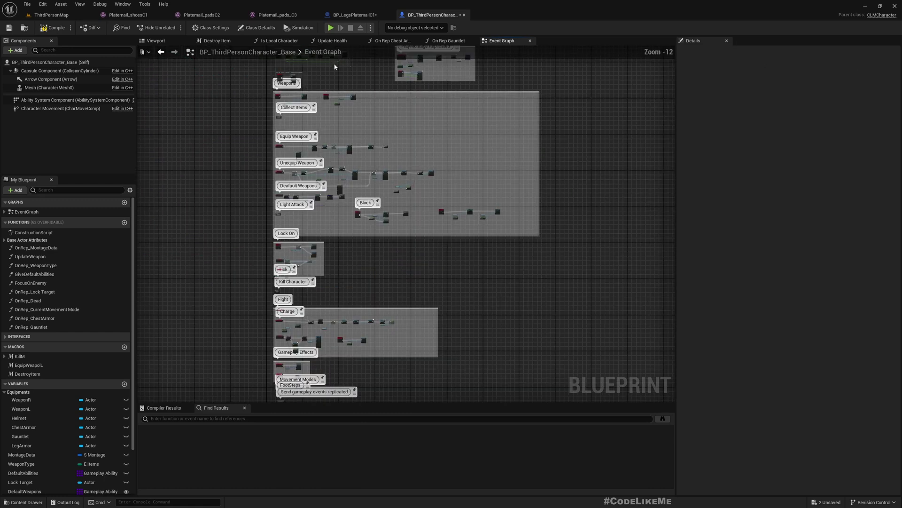
{"action": "scroll", "coordinate": [253, 155], "scroll_direction": "up", "scroll_amount": 2}
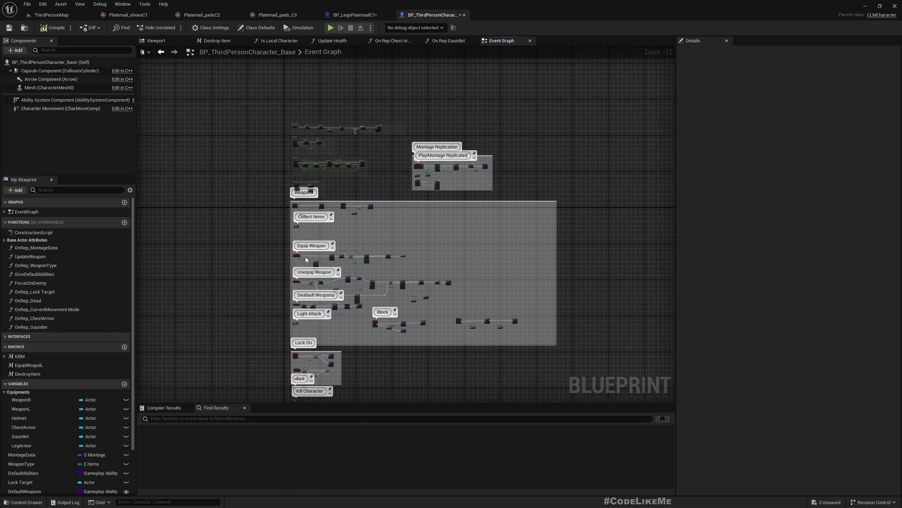
{"action": "scroll", "coordinate": [253, 155], "scroll_direction": "up", "scroll_amount": 6}
{"action": "left_click", "coordinate": [254, 373]}
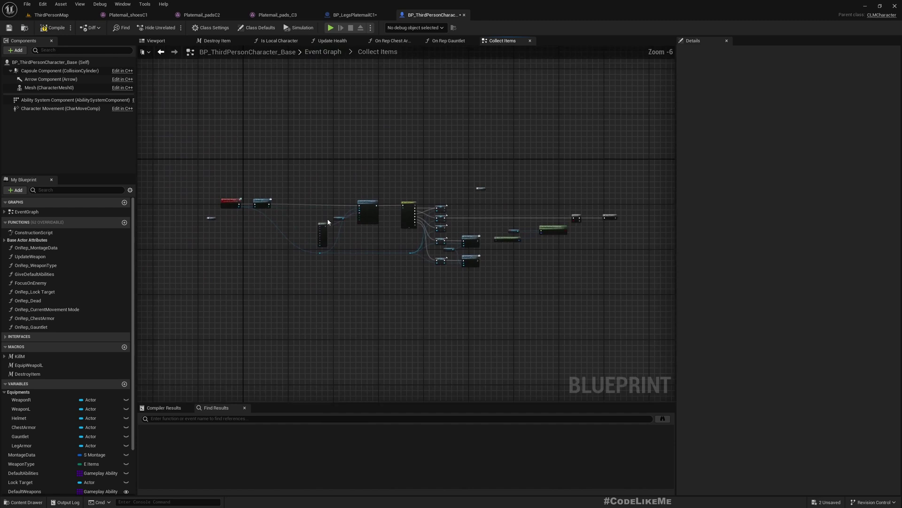
{"action": "scroll", "coordinate": [327, 219], "scroll_direction": "up", "scroll_amount": 6}
{"action": "right_click_drag", "start_coordinate": [405, 323], "coordinate": [255, 252]}
{"action": "scroll", "coordinate": [256, 251], "scroll_direction": "down", "scroll_amount": 2}
{"action": "scroll", "coordinate": [339, 235], "scroll_direction": "down", "scroll_amount": 1}
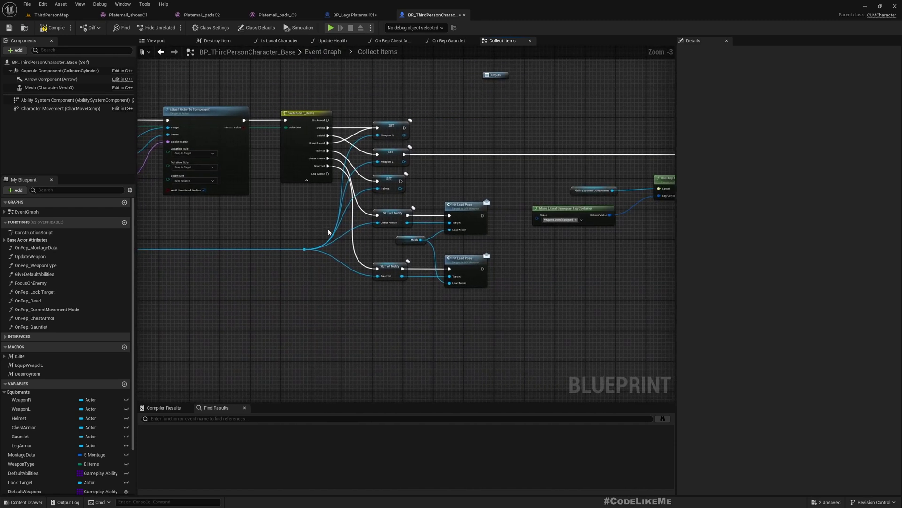
{"action": "scroll", "coordinate": [340, 235], "scroll_direction": "up", "scroll_amount": 2}
{"action": "right_click_drag", "start_coordinate": [340, 235], "coordinate": [278, 205]}
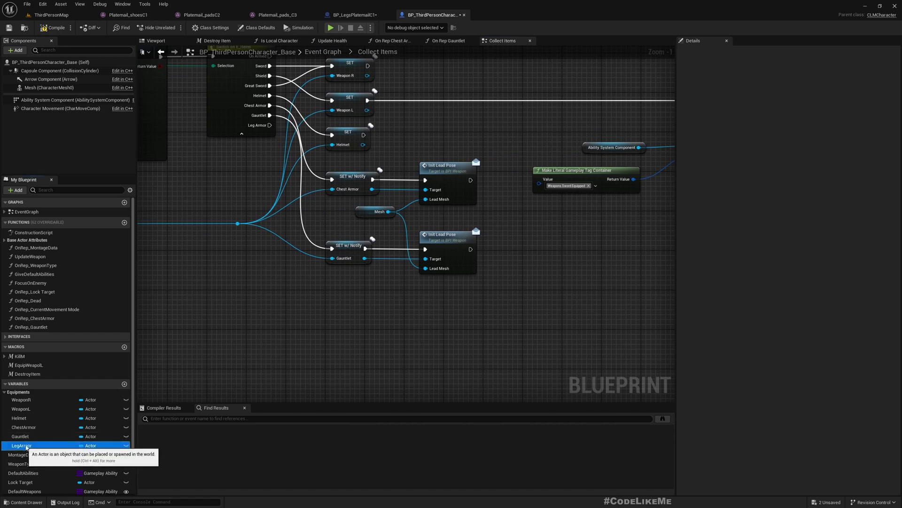
{"action": "left_click_drag", "start_coordinate": [65, 436], "coordinate": [331, 288]}
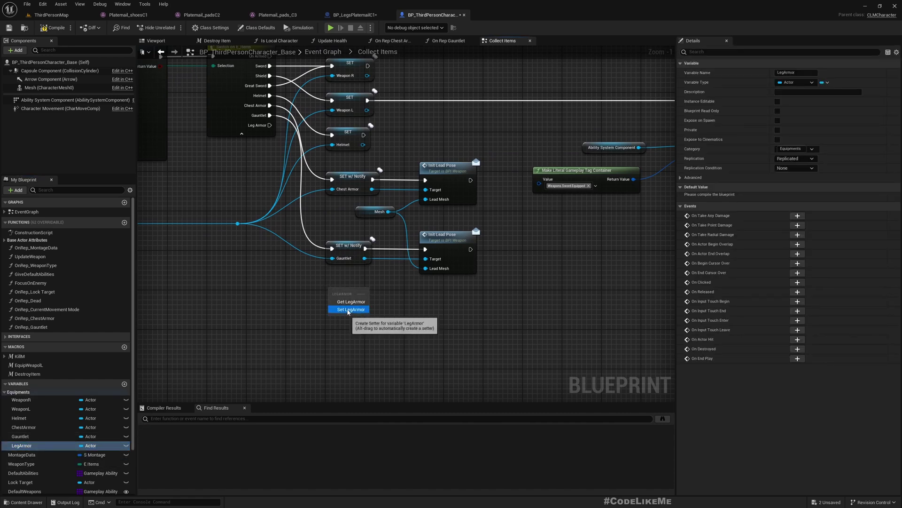
{"action": "left_click", "coordinate": [348, 310]}
{"action": "left_click_drag", "start_coordinate": [270, 125], "coordinate": [332, 293]}
Step: Duplicate Init Lead Pose after the setter, with LegArmor as Target and Mesh as Lead Mesh
{"action": "right_click_drag", "start_coordinate": [433, 323], "coordinate": [366, 322]}
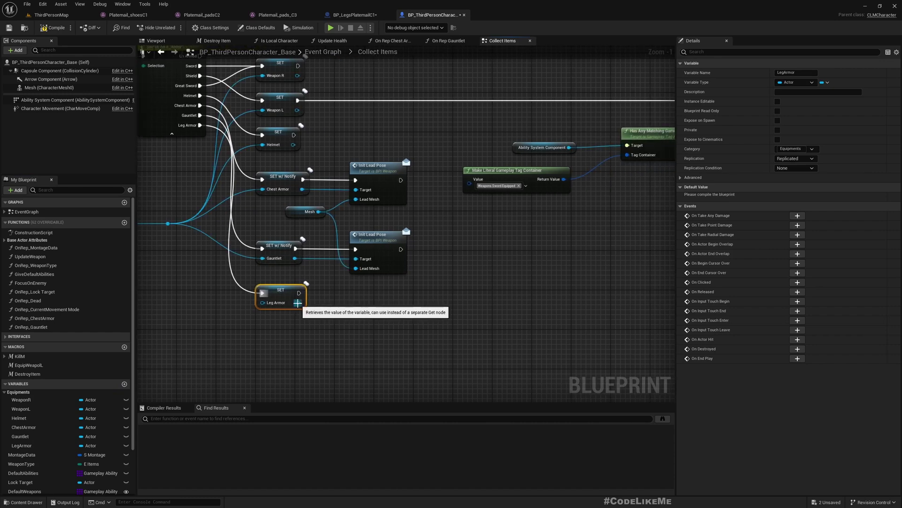
{"action": "left_click", "coordinate": [379, 252]}
{"action": "key", "text": "ctrl+c"}
{"action": "key", "text": "ctrl+v"}
{"action": "left_click_drag", "start_coordinate": [396, 319], "coordinate": [373, 291]}
{"action": "left_click_drag", "start_coordinate": [297, 296], "coordinate": [355, 309]}
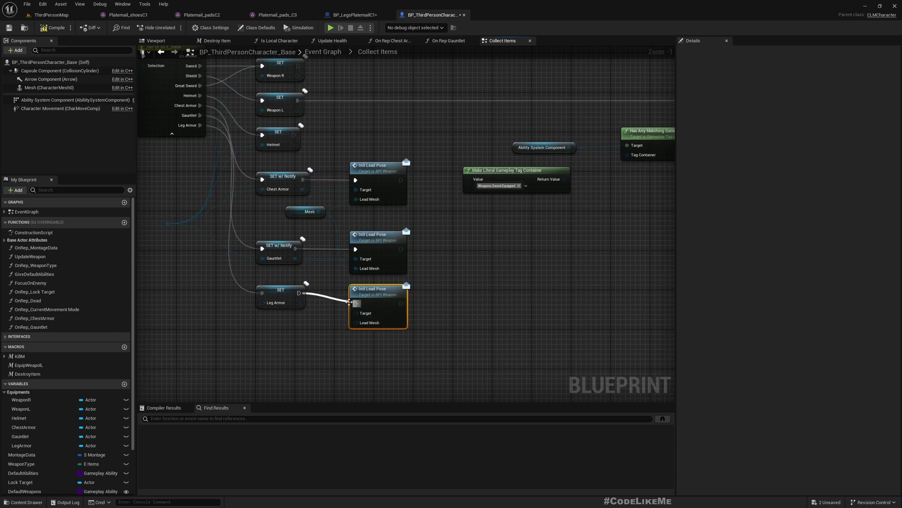
{"action": "left_click_drag", "start_coordinate": [298, 302], "coordinate": [356, 313]}
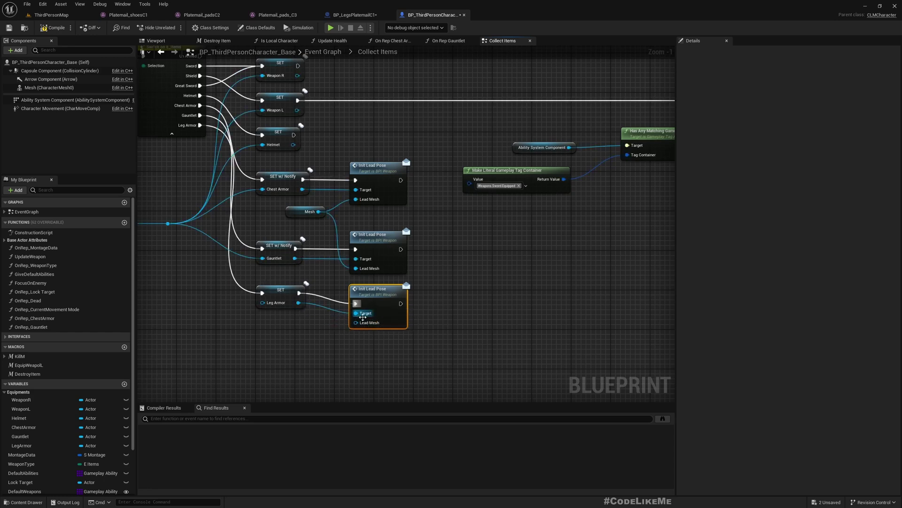
{"action": "left_click_drag", "start_coordinate": [318, 211], "coordinate": [356, 322]}
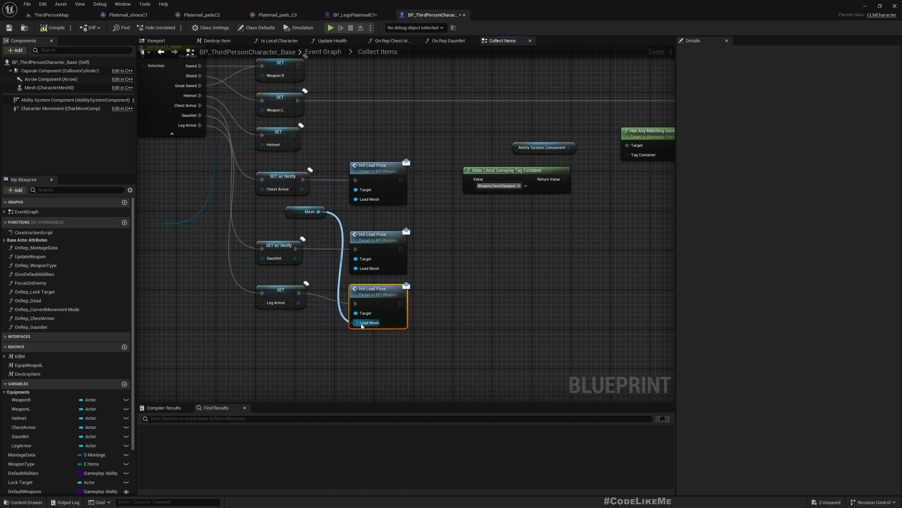
{"action": "right_click_drag", "start_coordinate": [497, 280], "coordinate": [484, 305]}
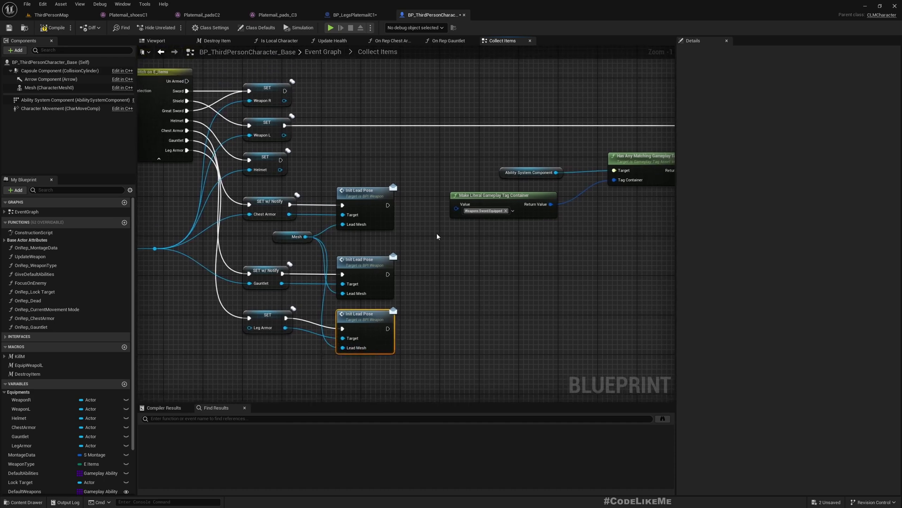
Step: Set LegArmor replication to RepNotify and open the OnRep_LegArmor function
{"action": "left_click", "coordinate": [268, 314]}
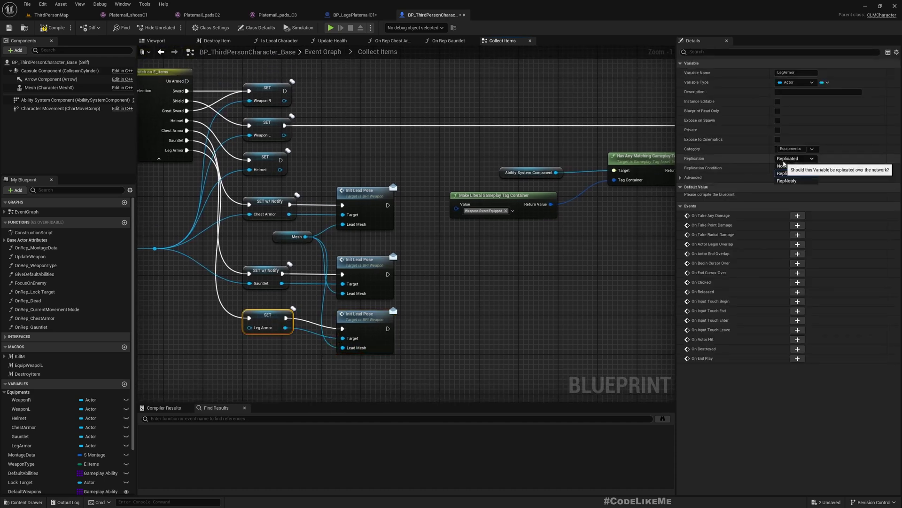
{"action": "left_click", "coordinate": [794, 158]}
{"action": "left_click", "coordinate": [784, 182]}
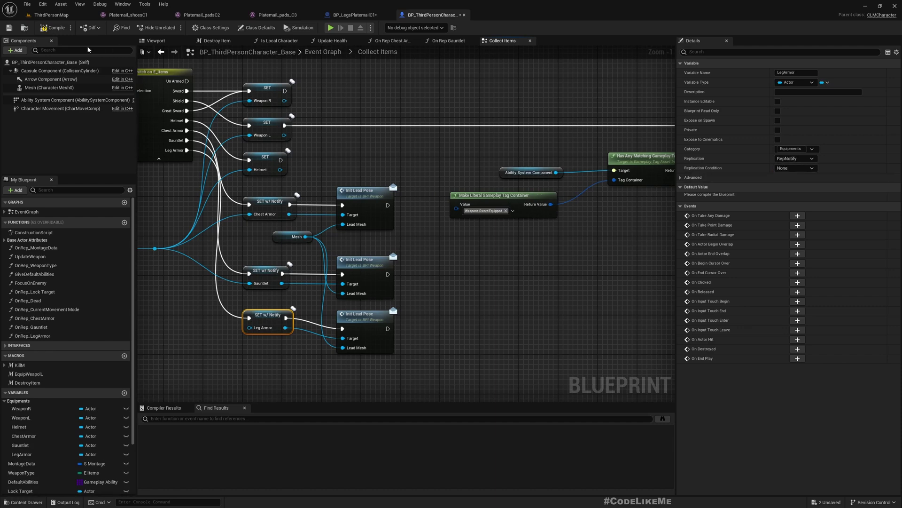
{"action": "double_click", "coordinate": [265, 321]}
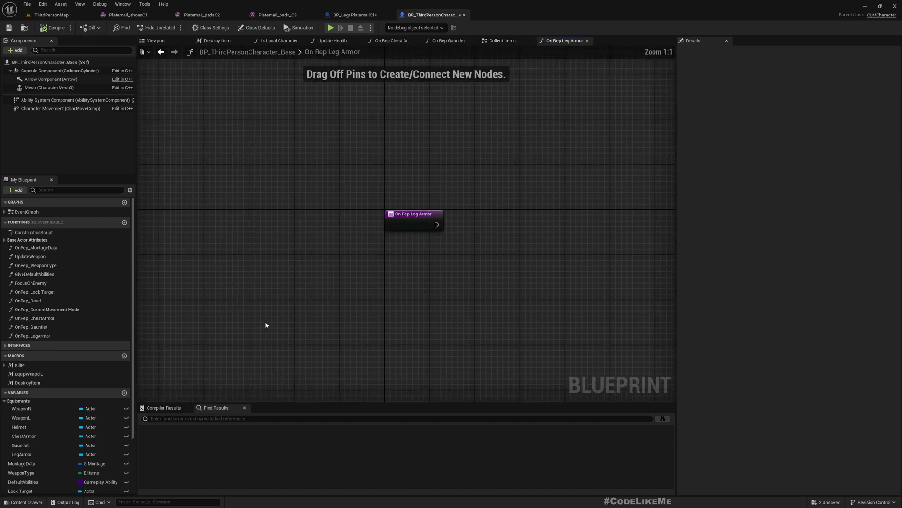
{"action": "right_click_drag", "start_coordinate": [418, 262], "coordinate": [362, 236]}
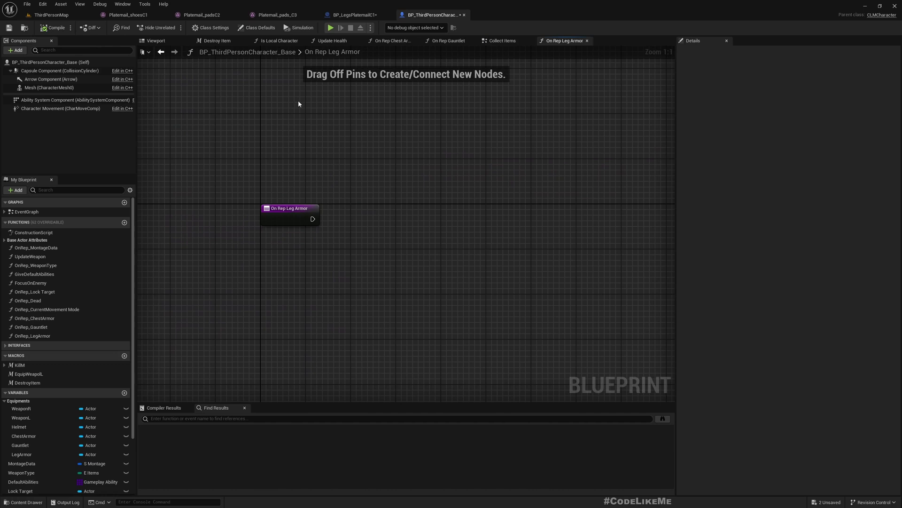
Step: Copy the Mesh and Init Lead Pose nodes from Collect Items into OnRep_LegArmor
{"action": "left_click", "coordinate": [502, 41]}
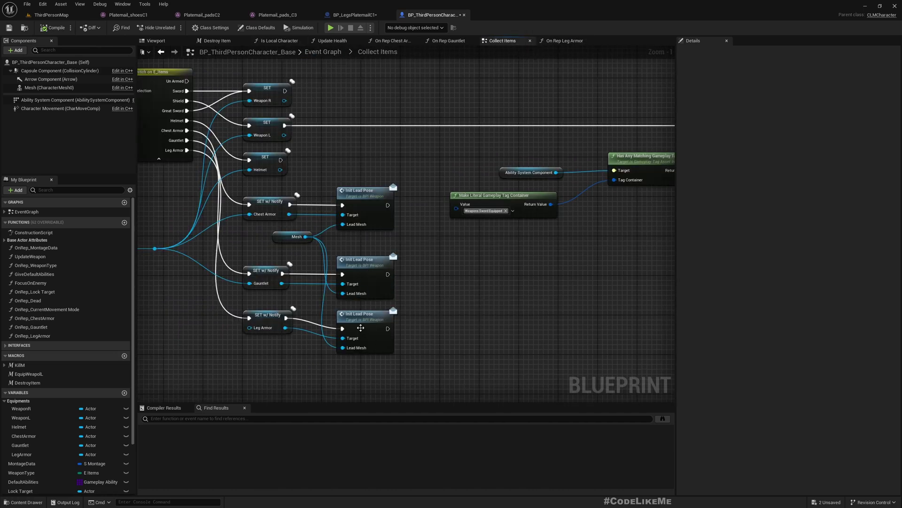
{"action": "left_click", "coordinate": [363, 328]}
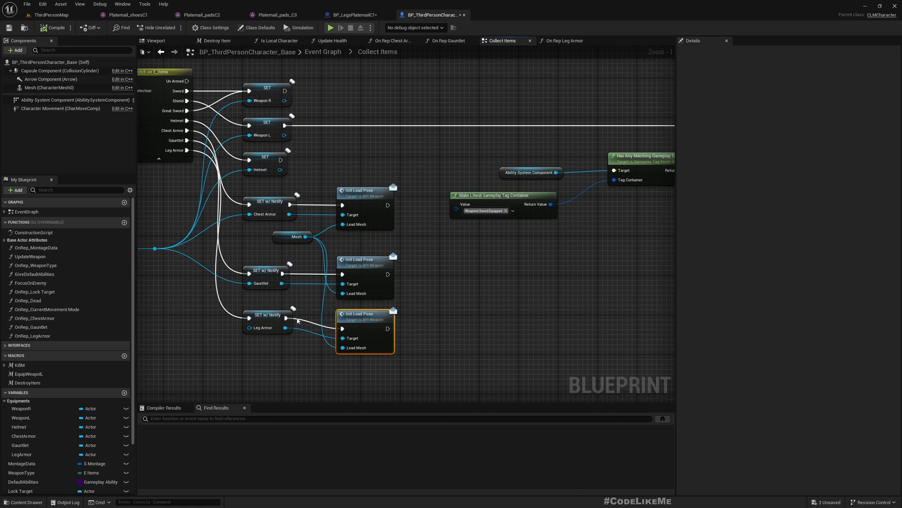
{"action": "left_click", "coordinate": [276, 234], "text": "ctrl"}
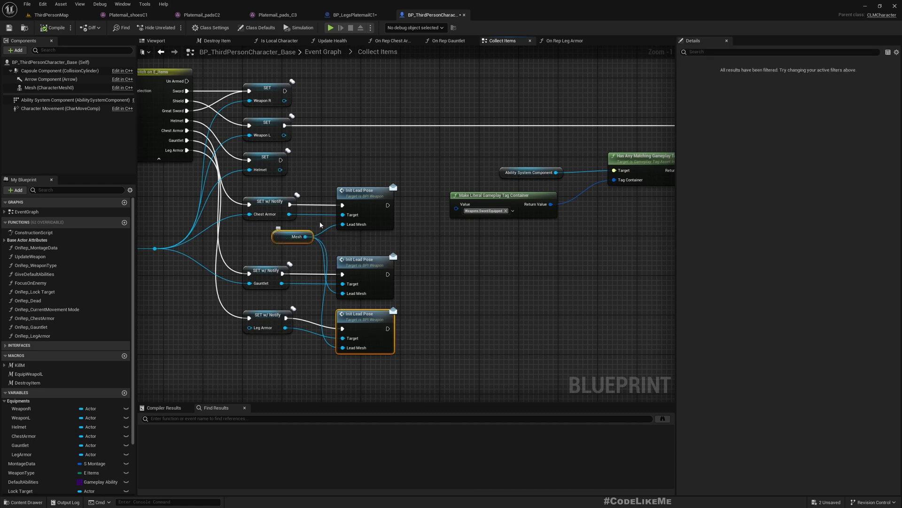
{"action": "left_click", "coordinate": [564, 41]}
{"action": "key", "text": "ctrl+v"}
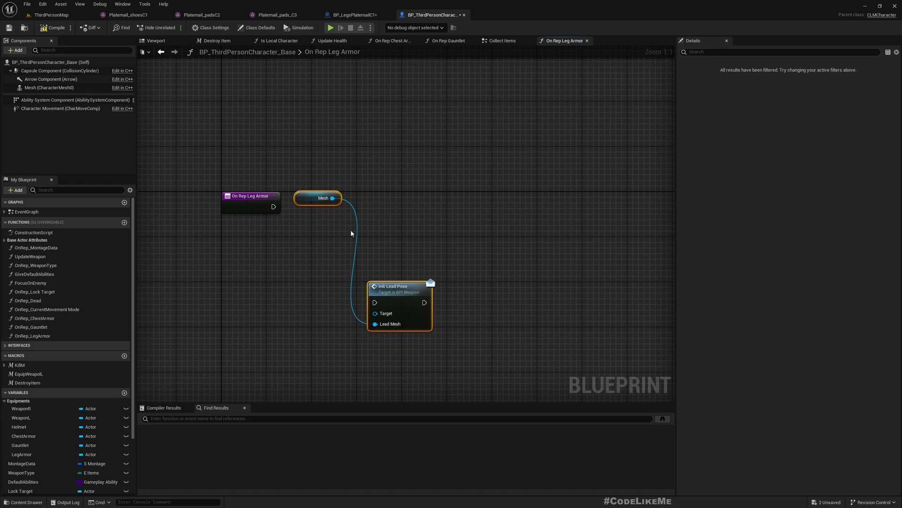
{"action": "left_click_drag", "start_coordinate": [402, 287], "coordinate": [413, 202]}
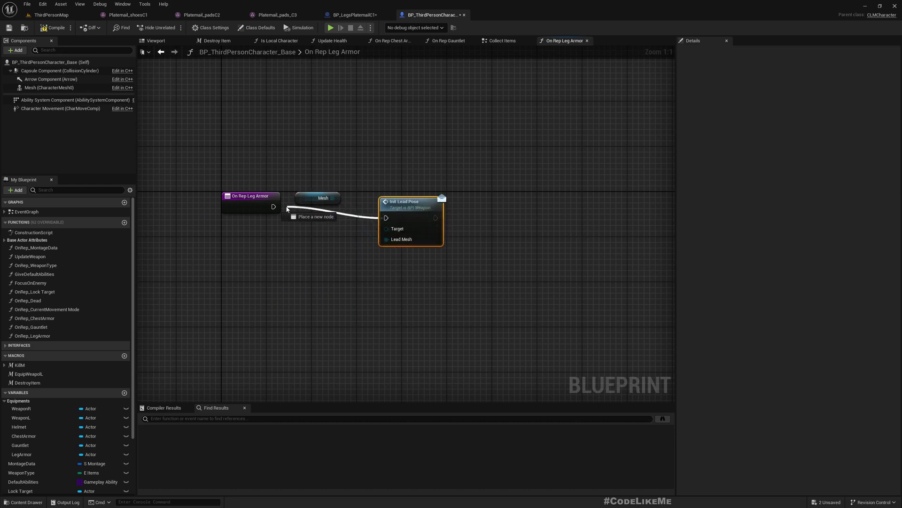
Step: Wire the OnRep event and a LegArmor getter into Init Lead Pose, then compile and save
{"action": "mouse_move", "coordinate": [333, 198]}
{"action": "left_mouse_down"}
{"action": "mouse_move", "coordinate": [386, 239]}
{"action": "mouse_move", "coordinate": [323, 277]}
{"action": "left_mouse_up"}
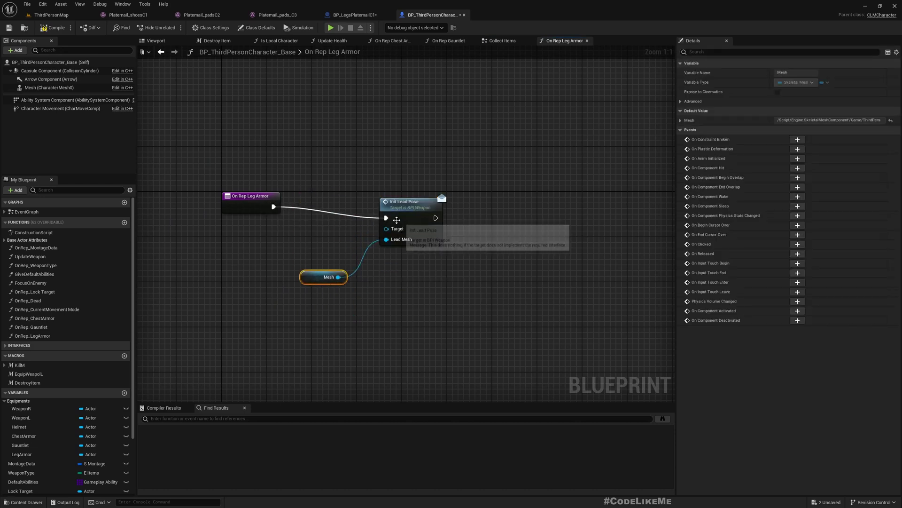
{"action": "left_click_drag", "start_coordinate": [401, 216], "coordinate": [407, 204]}
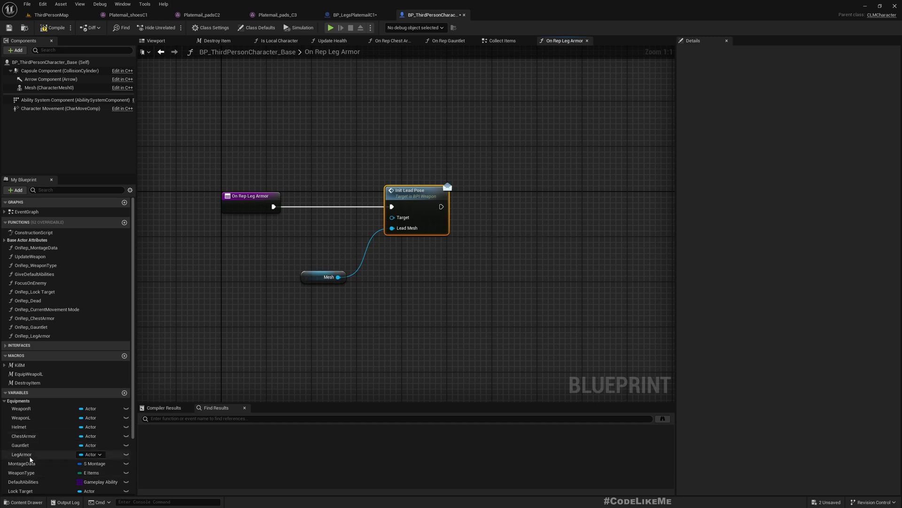
{"action": "left_click_drag", "start_coordinate": [28, 456], "coordinate": [398, 221]}
{"action": "left_click_drag", "start_coordinate": [326, 213], "coordinate": [308, 247]}
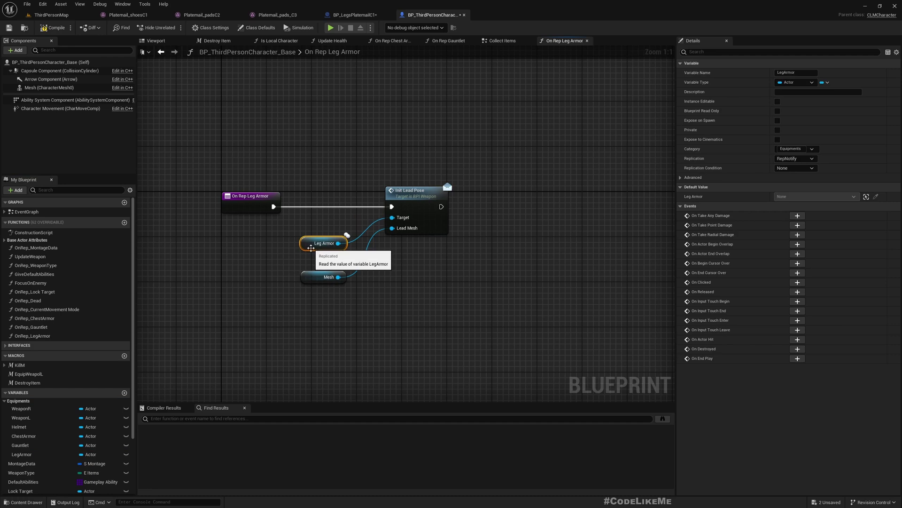
{"action": "left_click", "coordinate": [51, 28]}
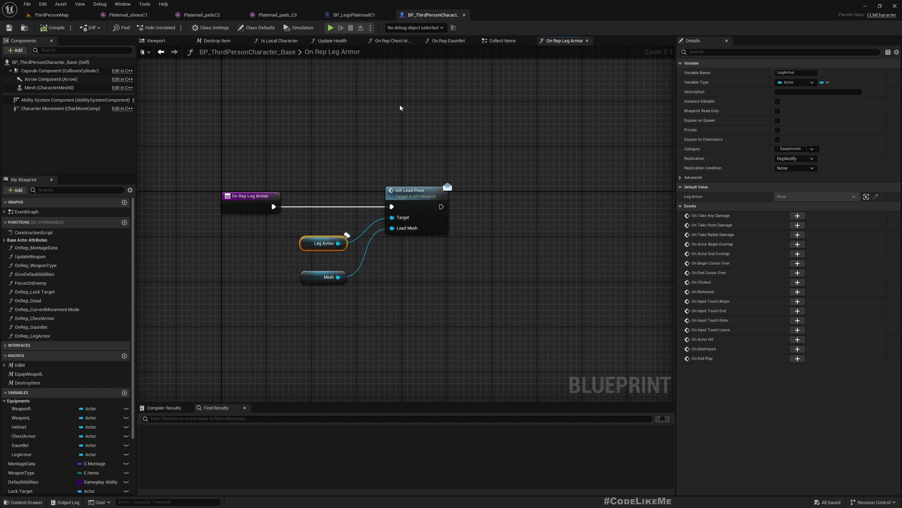
Step: Play the level fullscreen and open a chest to collect Platemail Legs C1
{"action": "left_click", "coordinate": [51, 14]}
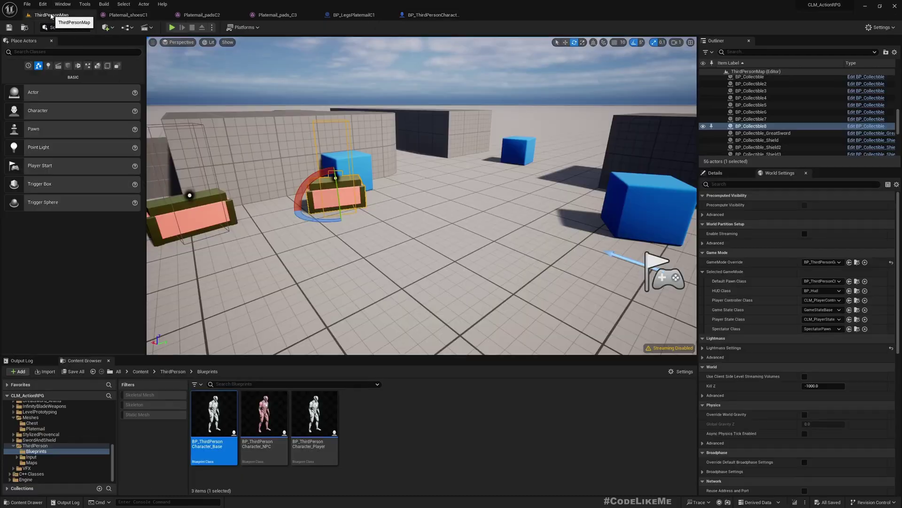
{"action": "key", "text": "F11"}
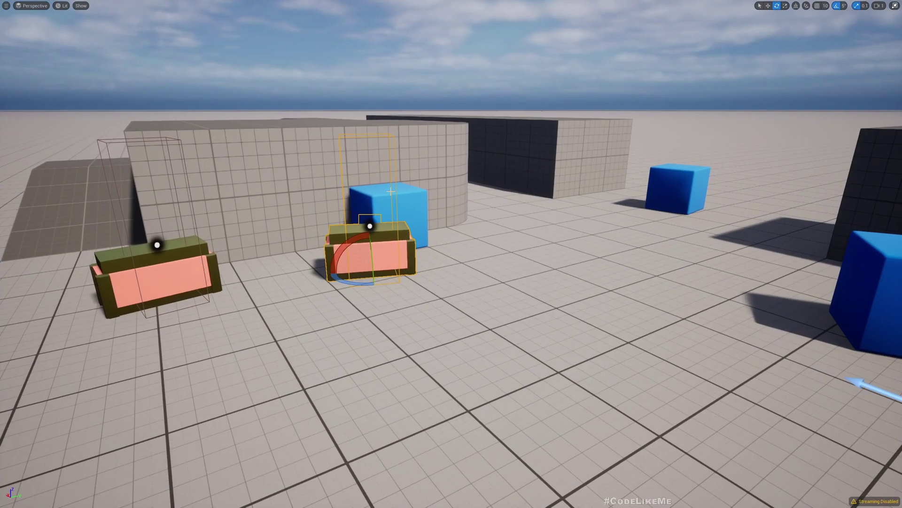
{"action": "key", "text": "alt+p"}
{"action": "key", "text": "w"}
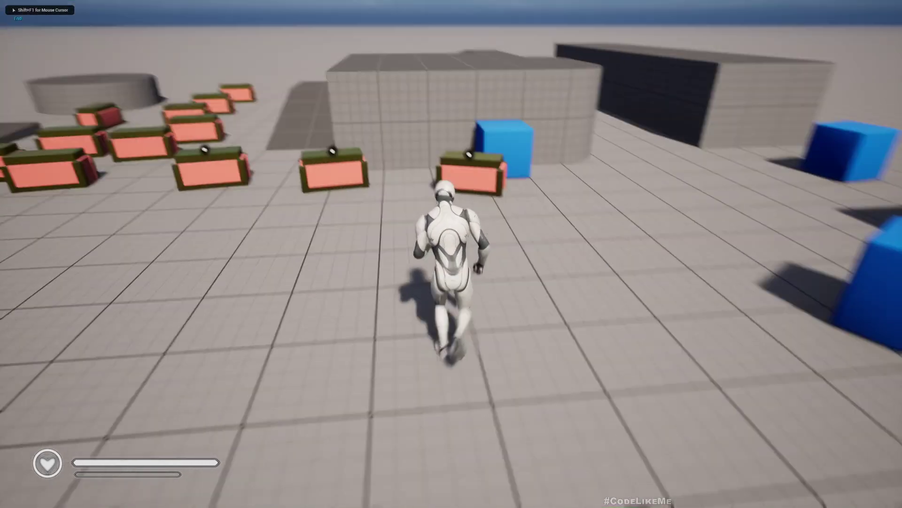
{"action": "key", "text": "e"}
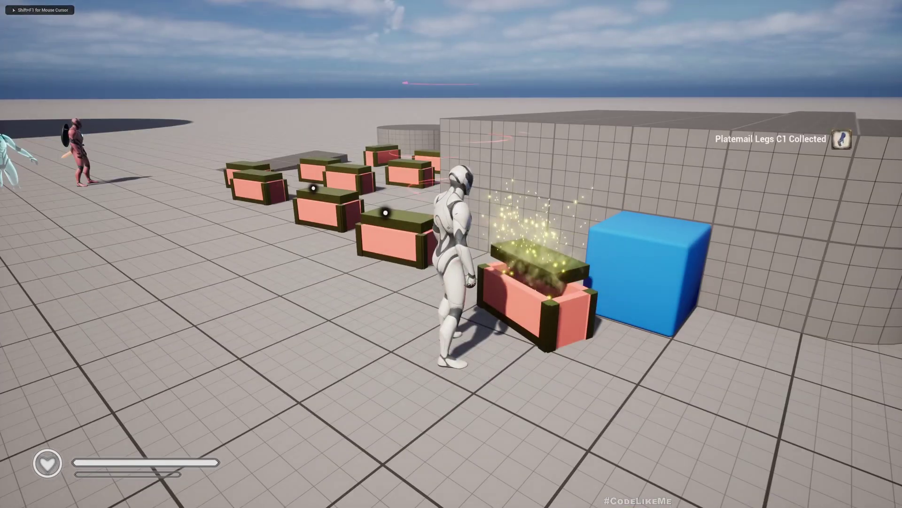
{"action": "key", "text": "s"}
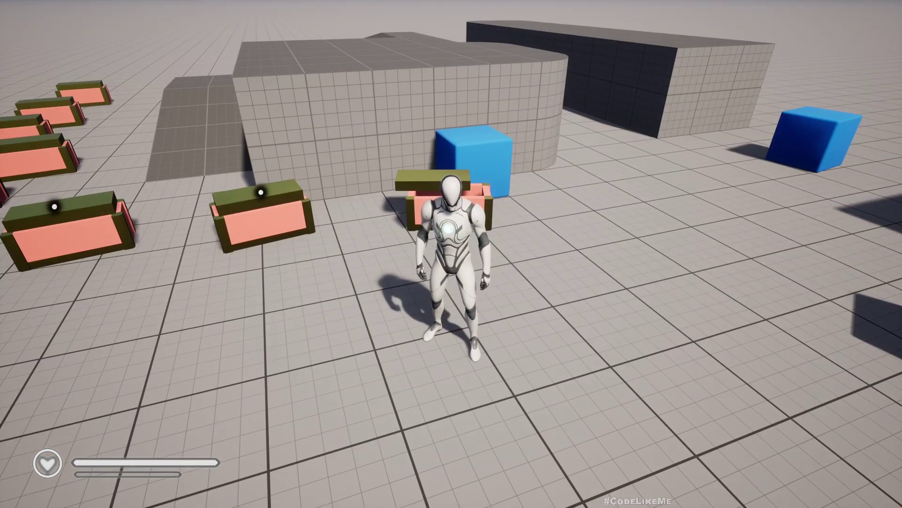
Step: Jump the character, then stop the play session and restore the editor layout
{"action": "key", "text": "shift+F1"}
{"action": "left_click", "coordinate": [422, 195]}
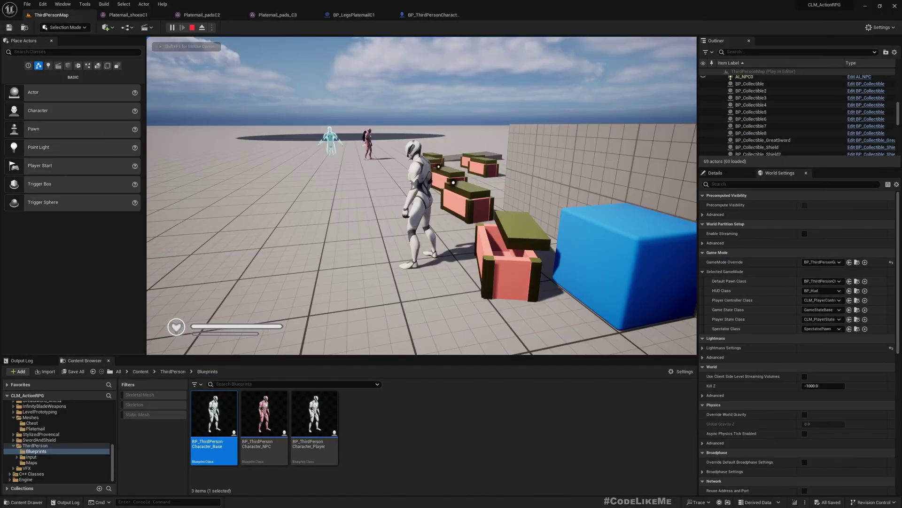
{"action": "key", "text": "space"}
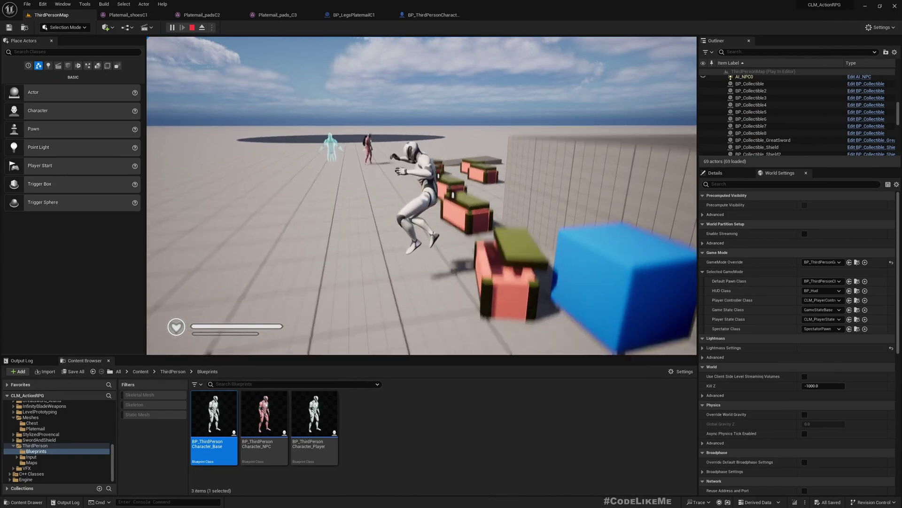
{"action": "key", "text": "Escape"}
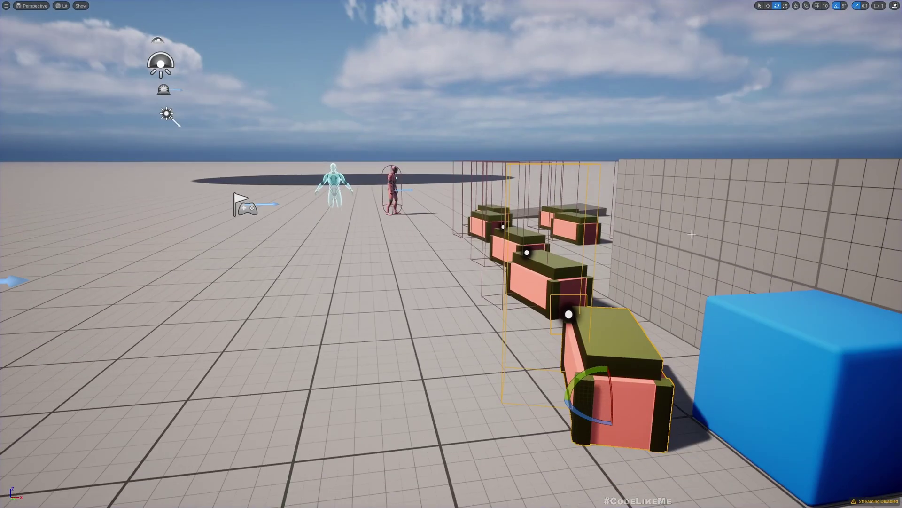
{"action": "key", "text": "F11"}
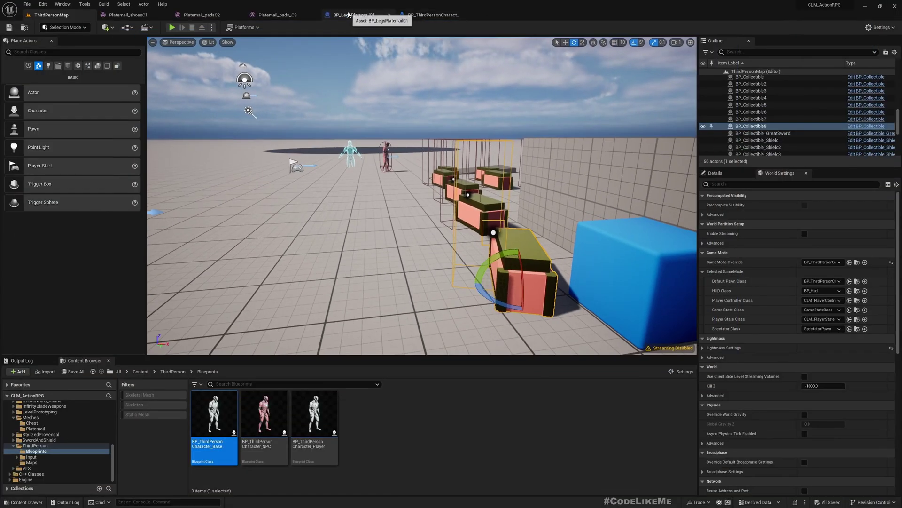
Step: Select BP_LegsPlatemailC1's Gauntlet component, then walk to a chest in fullscreen game view
{"action": "left_click", "coordinate": [353, 15]}
{"action": "left_click", "coordinate": [45, 80]}
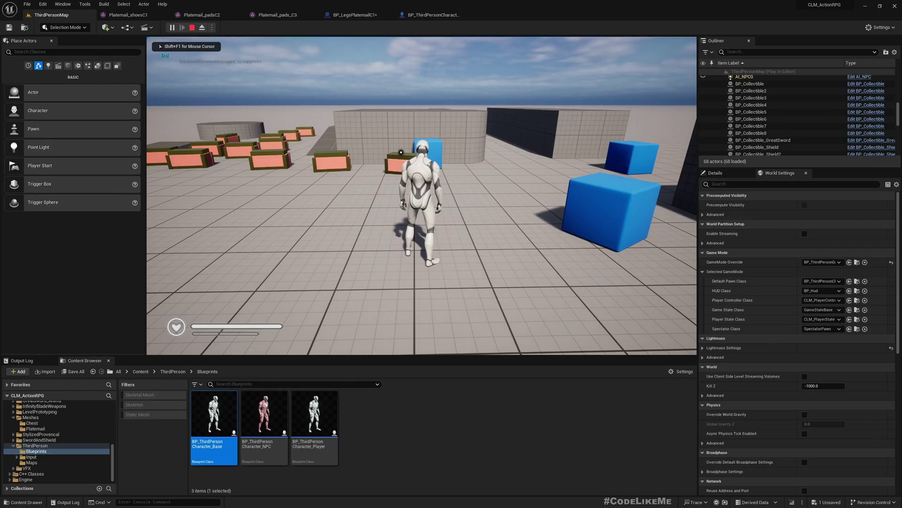
{"action": "key", "text": "w"}
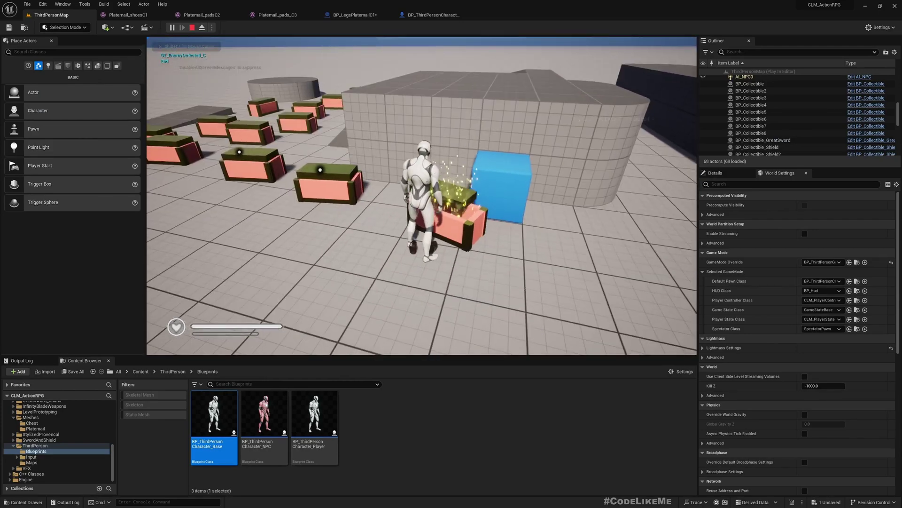
{"action": "key", "text": "s"}
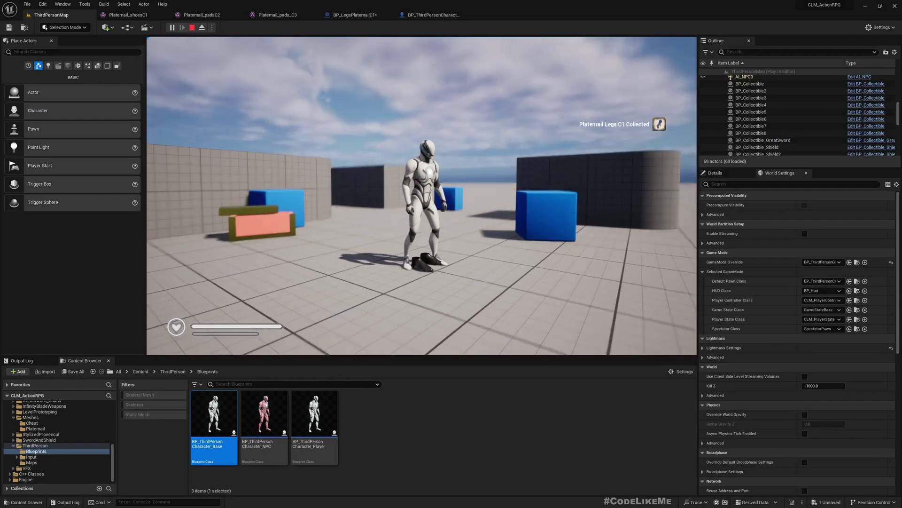
{"action": "key", "text": "F11"}
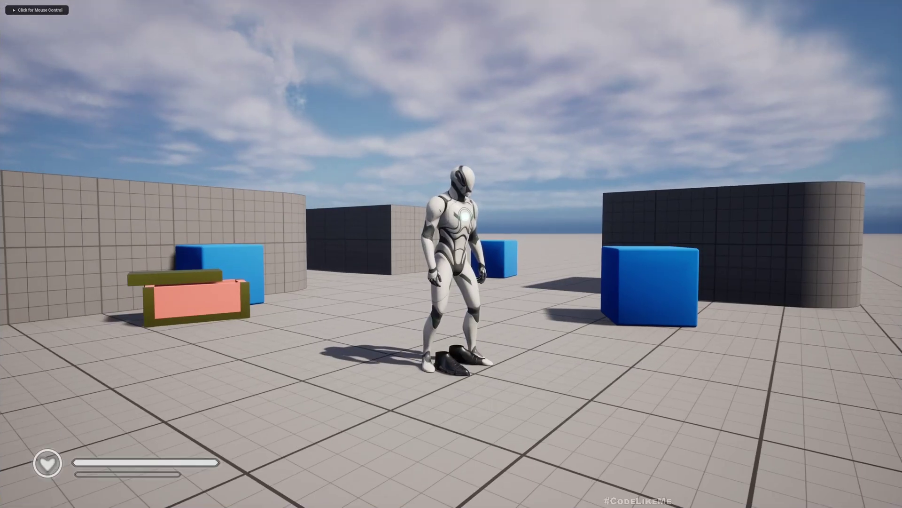
Step: Exit fullscreen and inspect the Leg Armor output in the Collect Items graph
{"action": "key", "text": "F11"}
{"action": "right_click_drag", "start_coordinate": [210, 194], "coordinate": [300, 207]}
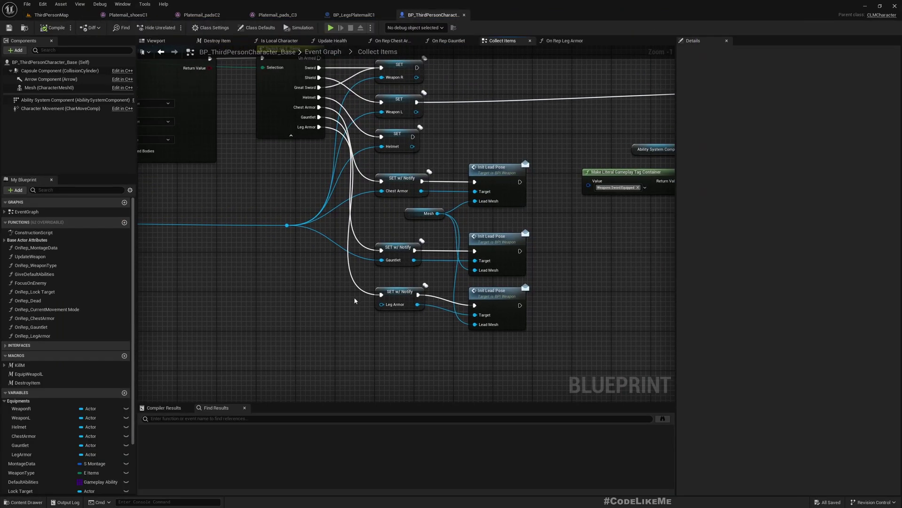
{"action": "mouse_move", "coordinate": [383, 304]}
{"action": "left_mouse_down"}
{"action": "mouse_move", "coordinate": [271, 221]}
{"action": "mouse_move", "coordinate": [287, 226]}
{"action": "left_mouse_up"}
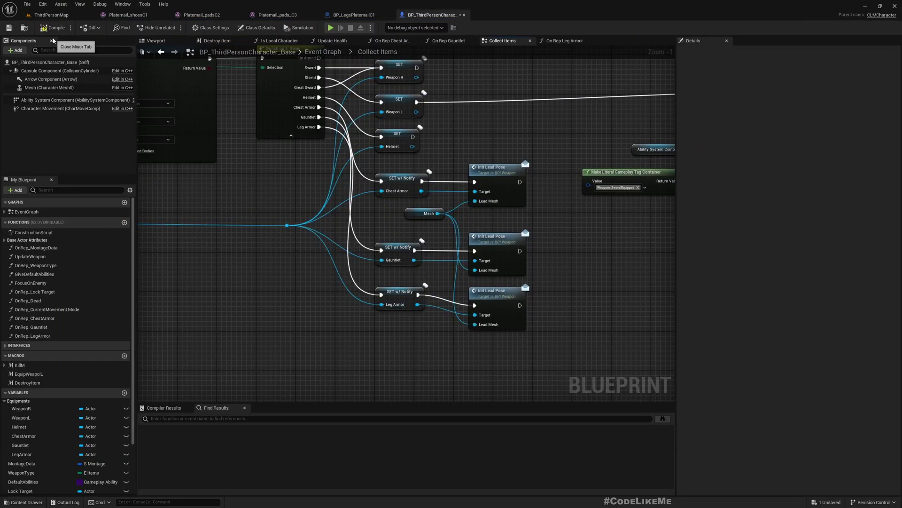
{"action": "left_click", "coordinate": [50, 15]}
Step: Play the level and open a chest to collect Platemail Legs C1
{"action": "key", "text": "alt+p"}
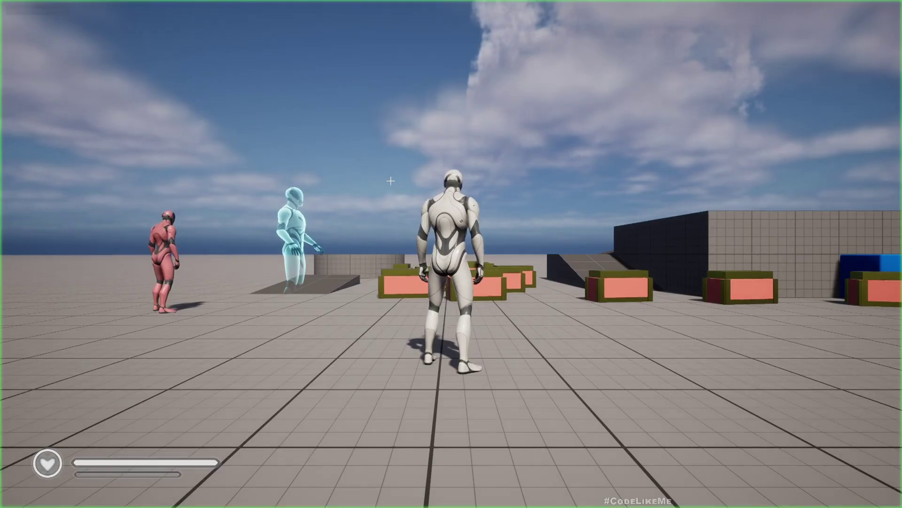
{"action": "left_click", "coordinate": [390, 180]}
{"action": "key", "text": "w"}
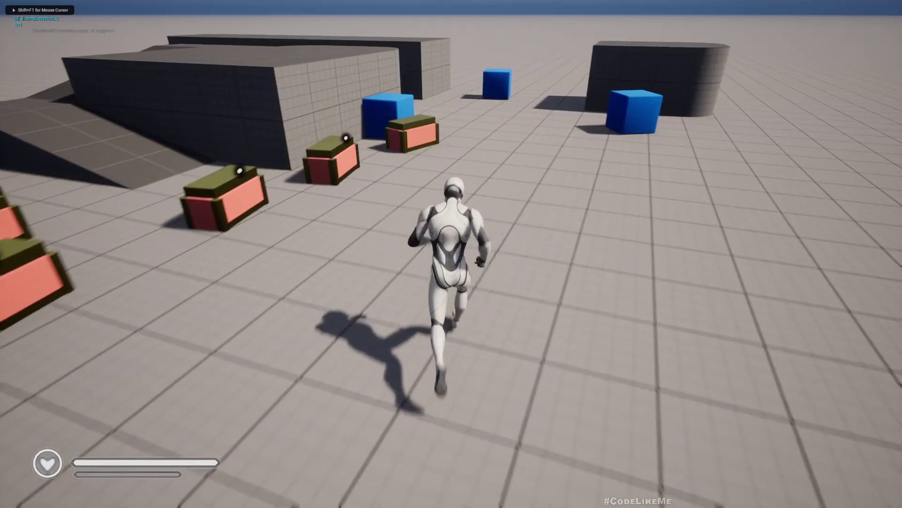
{"action": "key", "text": "e"}
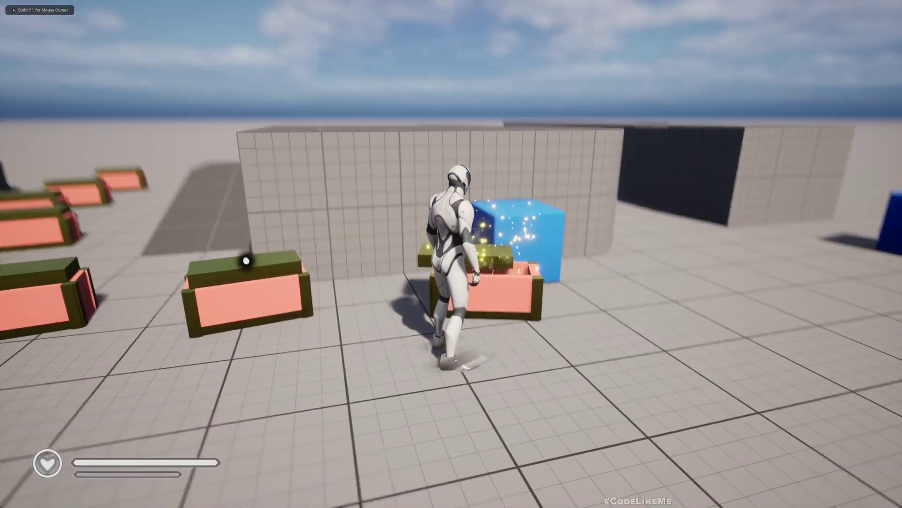
{"action": "key", "text": "s"}
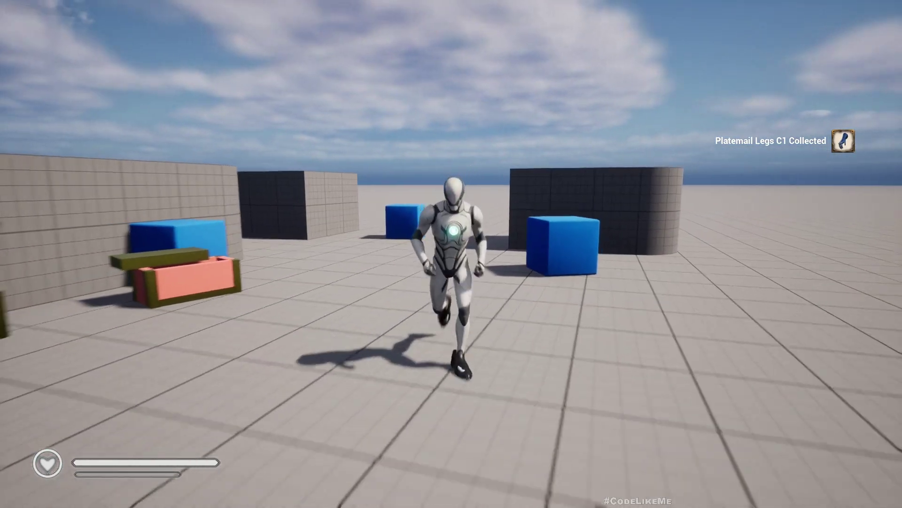
Step: Run and jump around to check the black shoes on the feet, then stop playing
{"action": "key", "text": "d"}
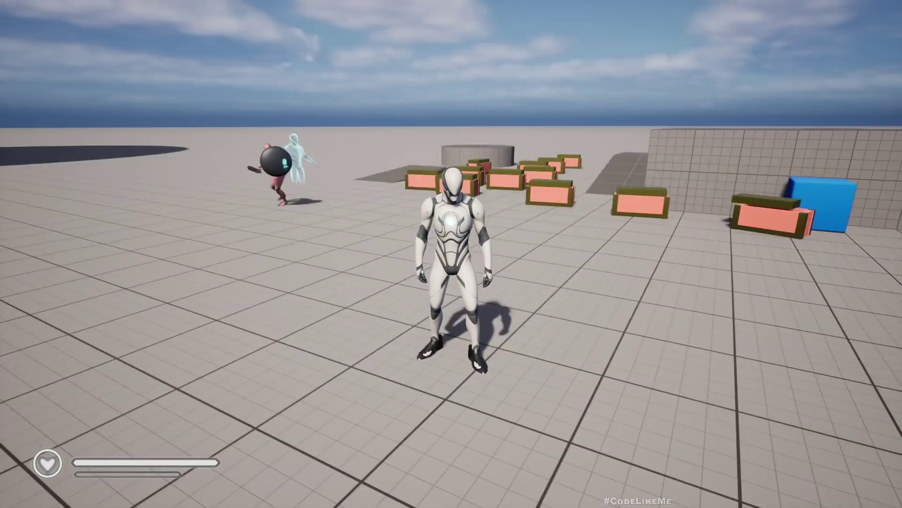
{"action": "key", "text": "w"}
{"action": "key", "text": "d"}
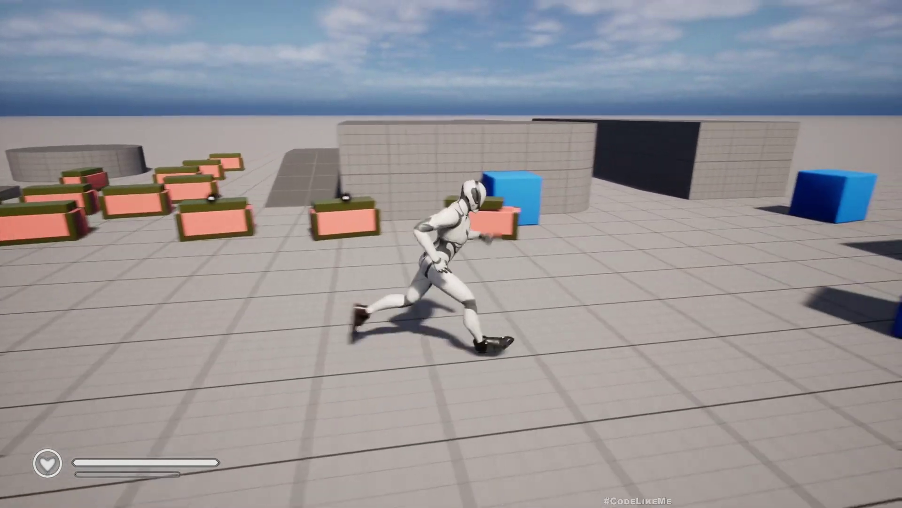
{"action": "key", "text": "space"}
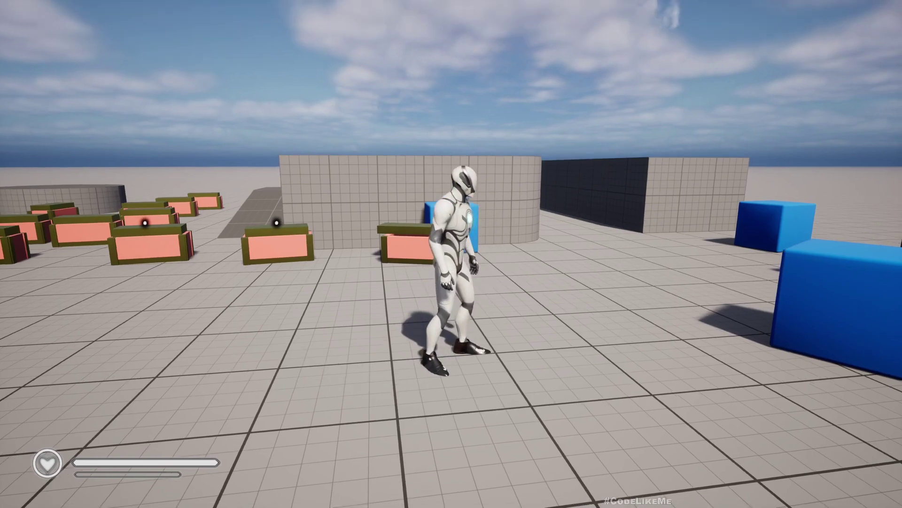
{"action": "key", "text": "s"}
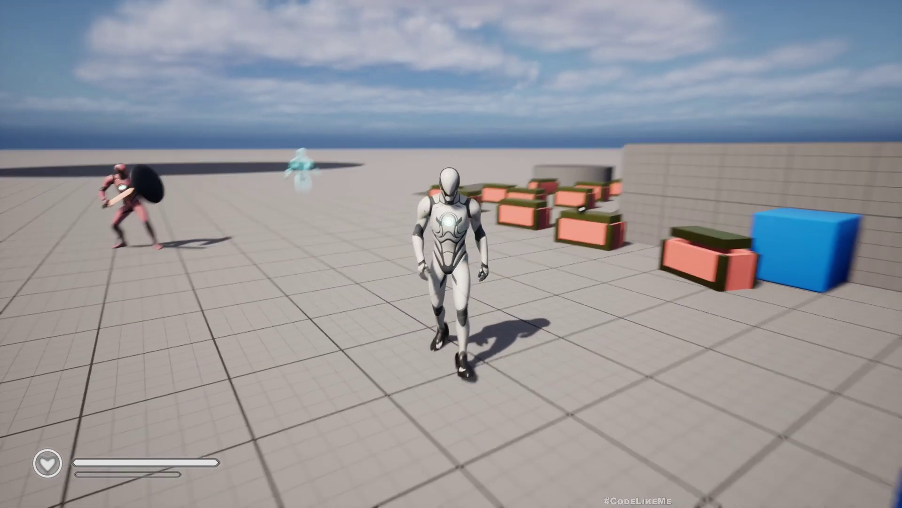
{"action": "key", "text": "w"}
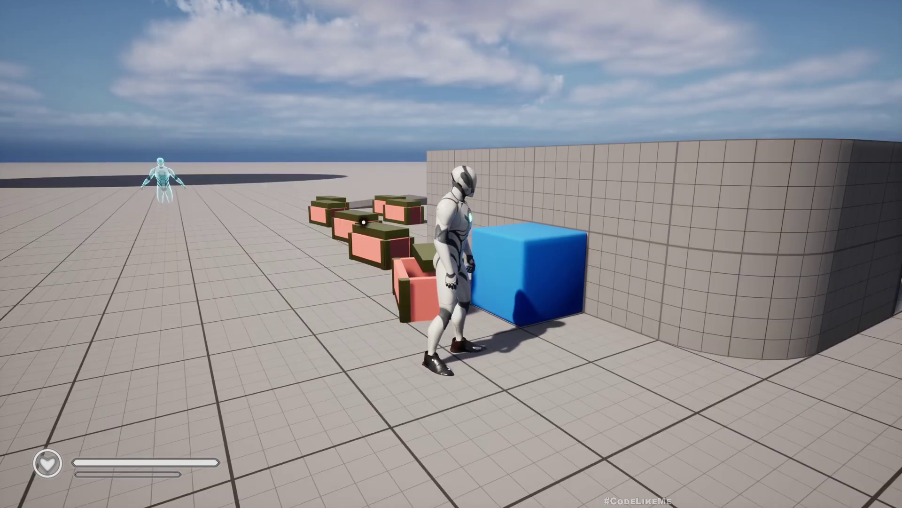
{"action": "key", "text": "Escape"}
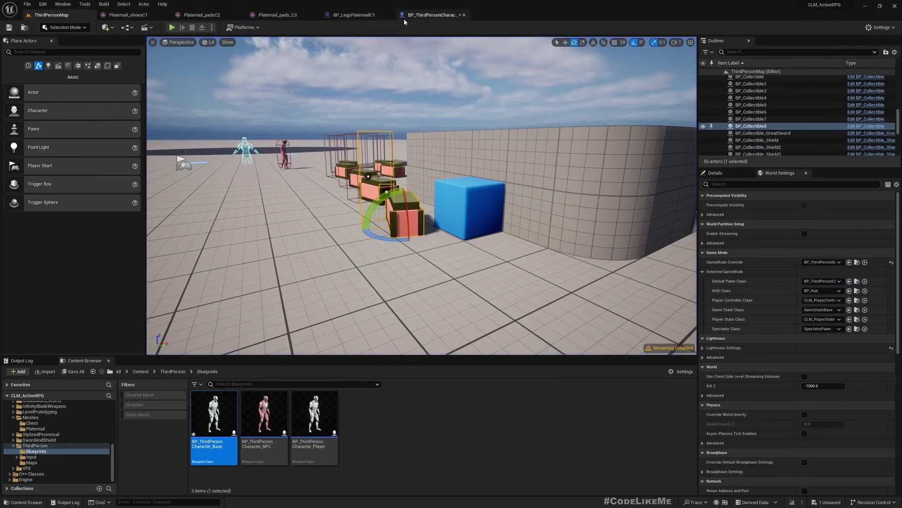
Step: Rename BP_LegsPlatemailC1's Gauntlet component to Shoes and set its scale to 1.05
{"action": "left_click", "coordinate": [425, 15]}
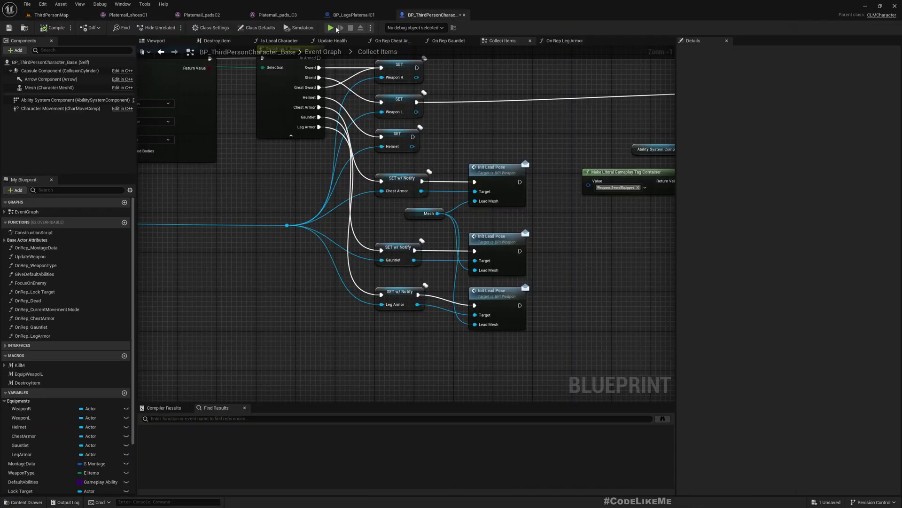
{"action": "left_click", "coordinate": [46, 88]}
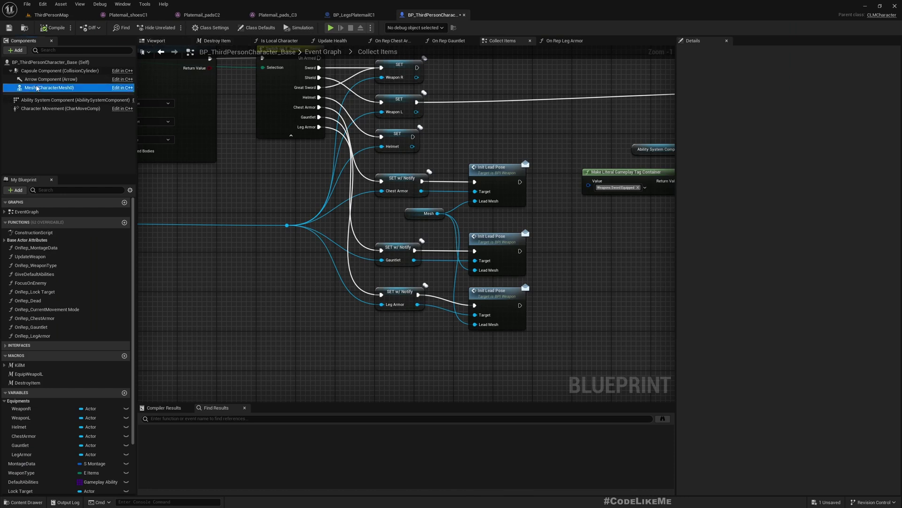
{"action": "left_click", "coordinate": [352, 15]}
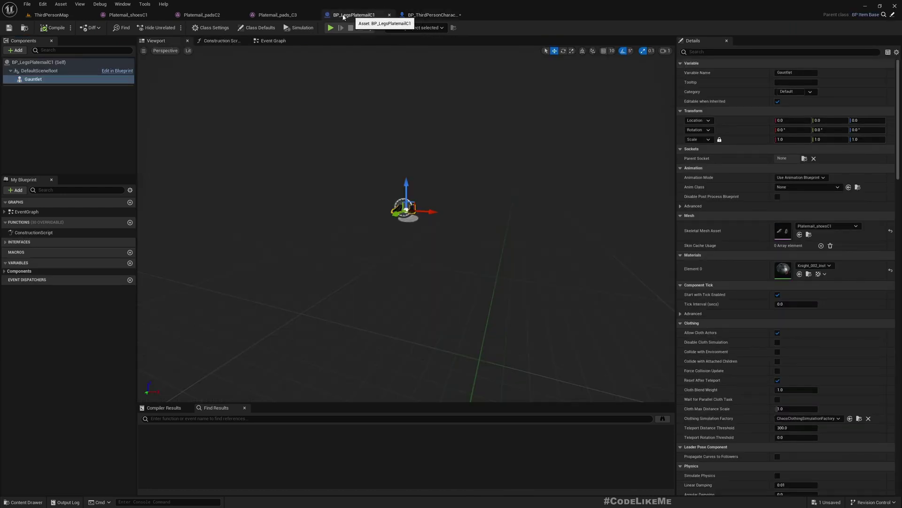
{"action": "left_click", "coordinate": [36, 80]}
{"action": "type", "text": "Shoes"}
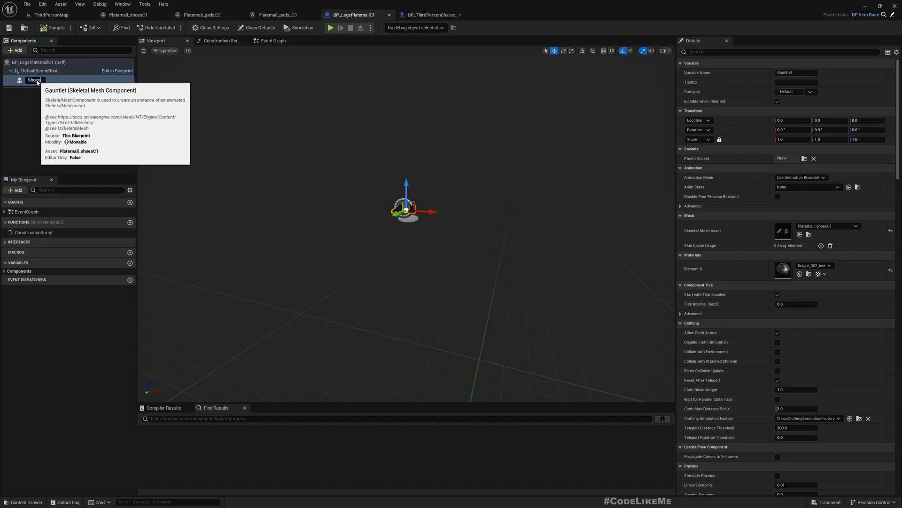
{"action": "key", "text": "Return"}
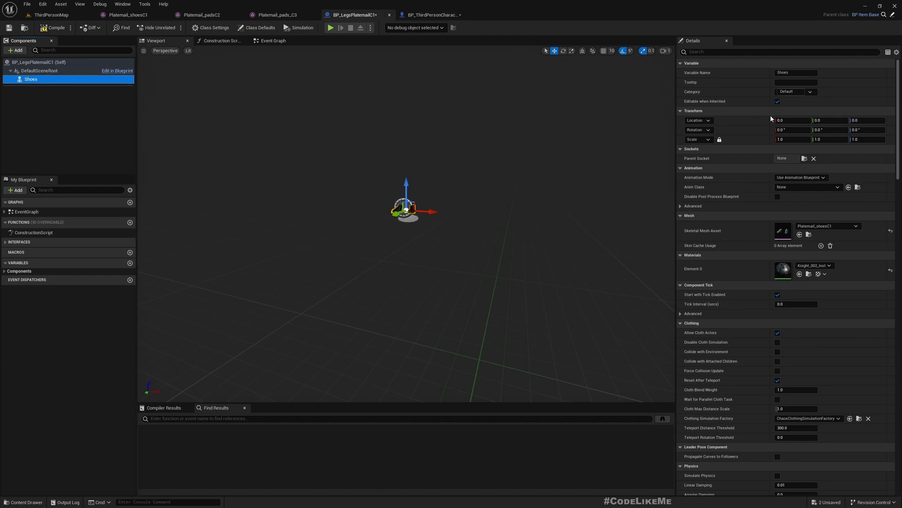
{"action": "left_click", "coordinate": [801, 139]}
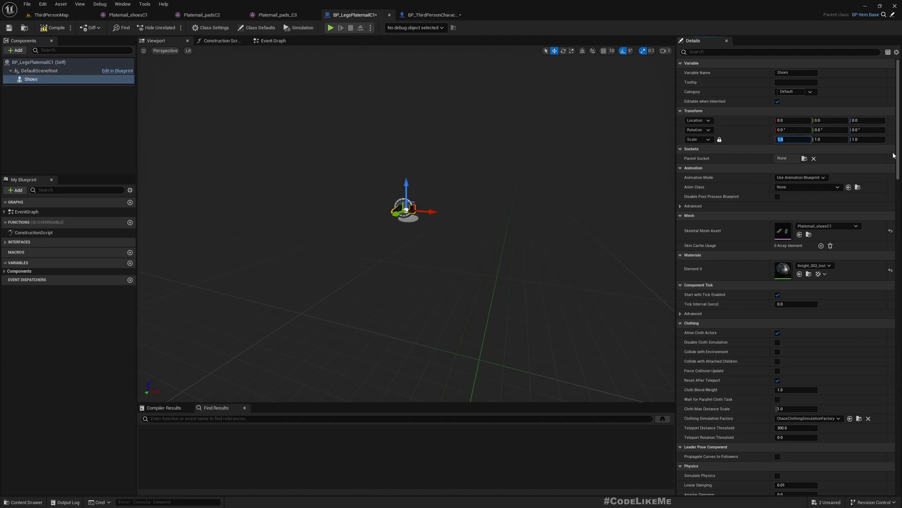
{"action": "type", "text": "1.0"}
{"action": "type", "text": "5"}
{"action": "key", "text": "Return"}
{"action": "scroll", "coordinate": [398, 160], "scroll_direction": "up", "scroll_amount": 2}
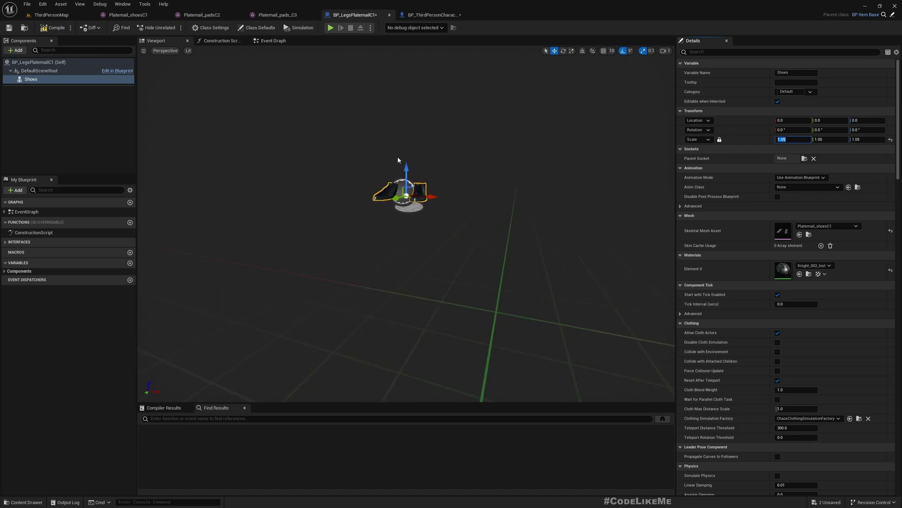
Step: Play fullscreen, collect the chest, and view the character's feet
{"action": "left_click", "coordinate": [50, 15]}
{"action": "key", "text": "F11"}
{"action": "key", "text": "alt+p"}
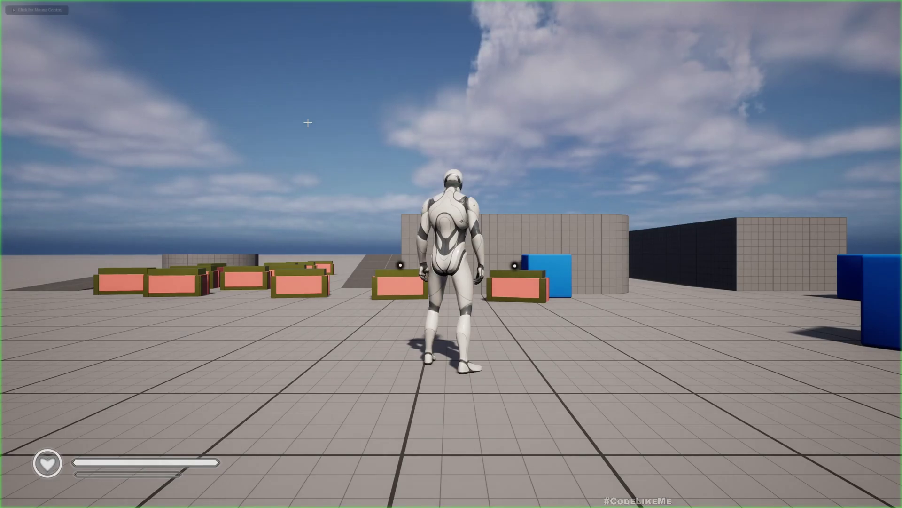
{"action": "key", "text": "w"}
{"action": "key", "text": "e"}
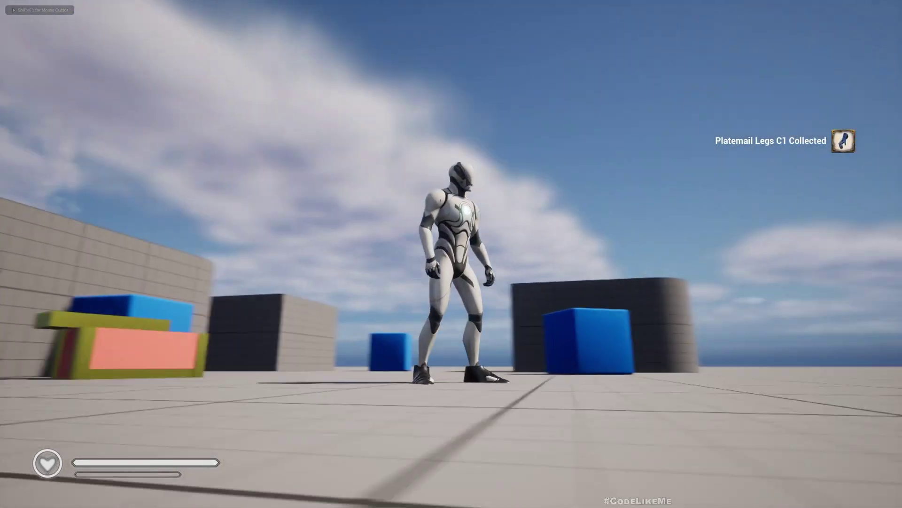
{"action": "key", "text": "d"}
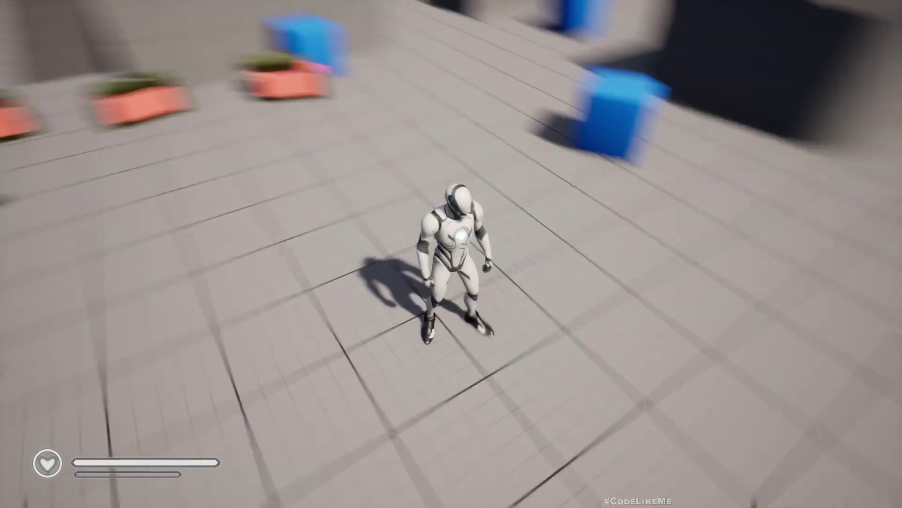
{"action": "key", "text": "s"}
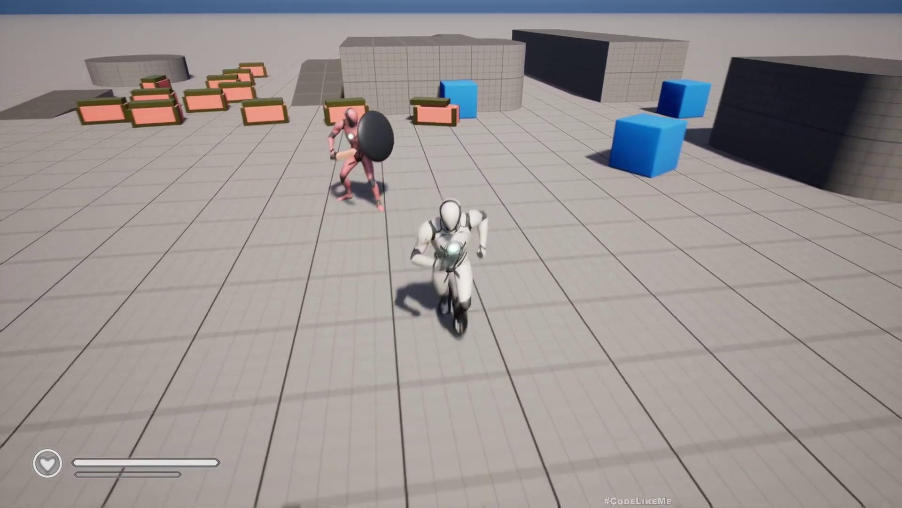
{"action": "key", "text": "d"}
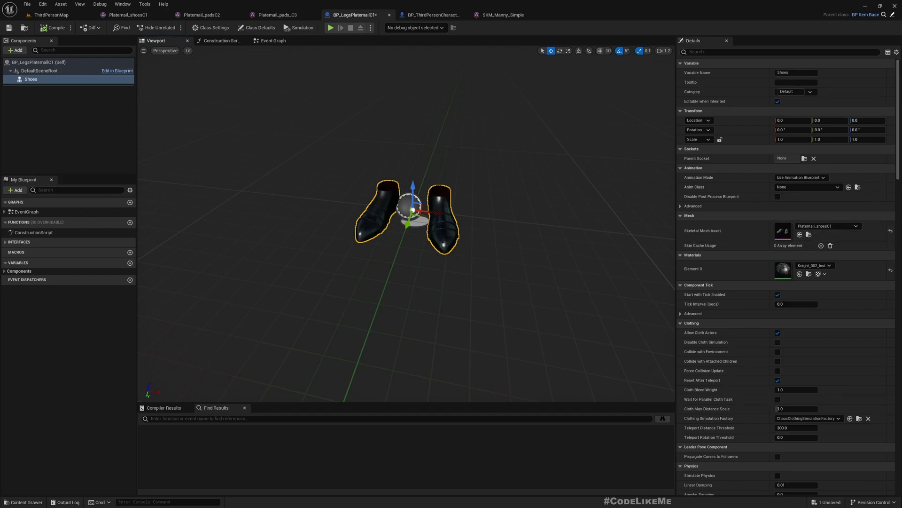
Step: Swap the leg armour component's mesh to Platemail_padsC2
{"action": "left_click", "coordinate": [63, 15]}
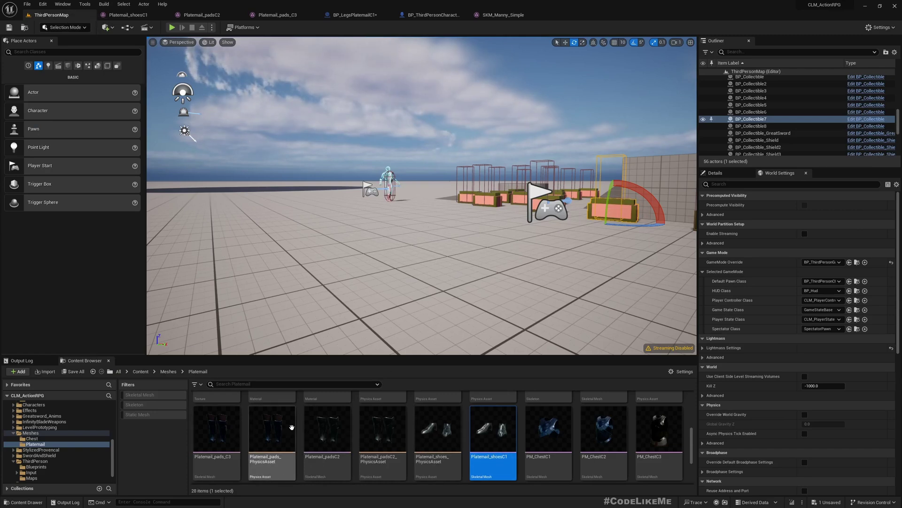
{"action": "left_click", "coordinate": [339, 442]}
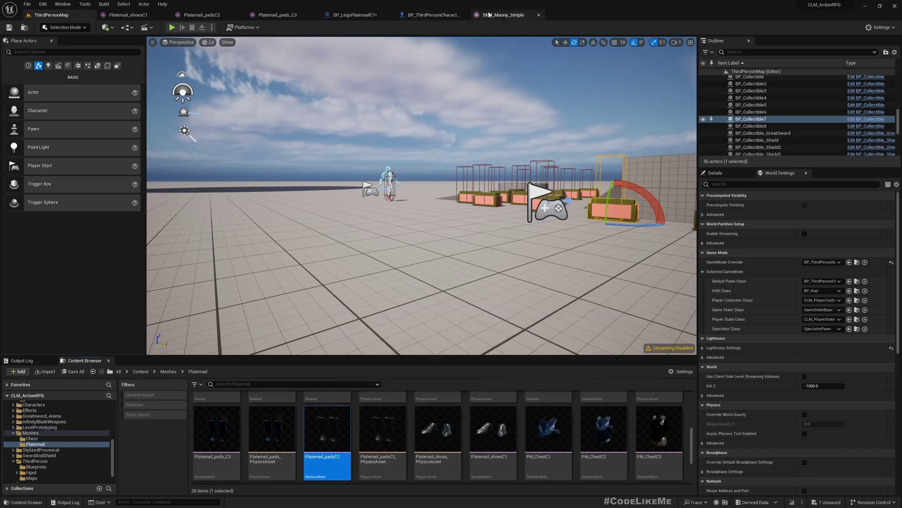
{"action": "left_click", "coordinate": [352, 15]}
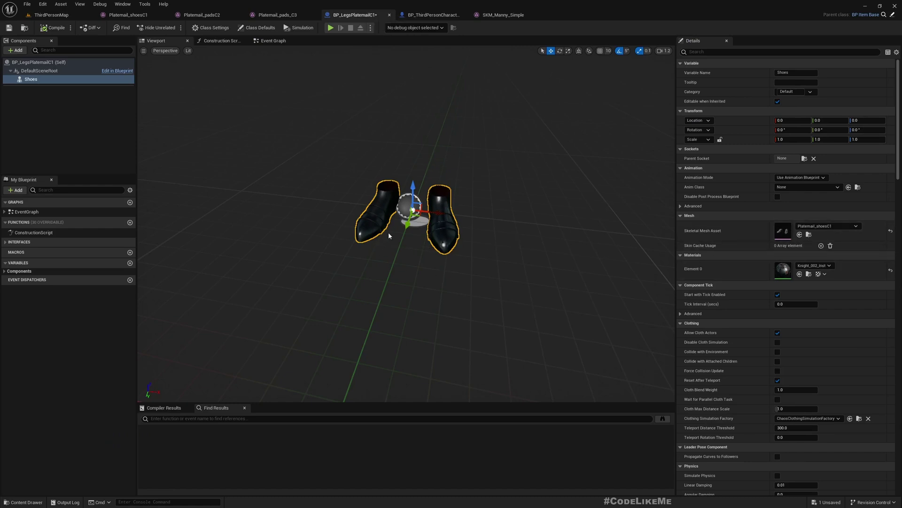
{"action": "left_click", "coordinate": [800, 235]}
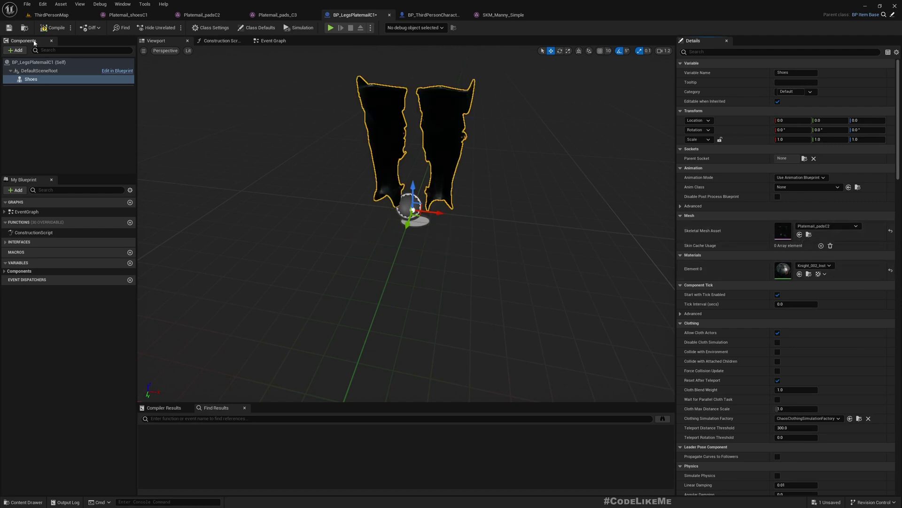
{"action": "left_click", "coordinate": [49, 14]}
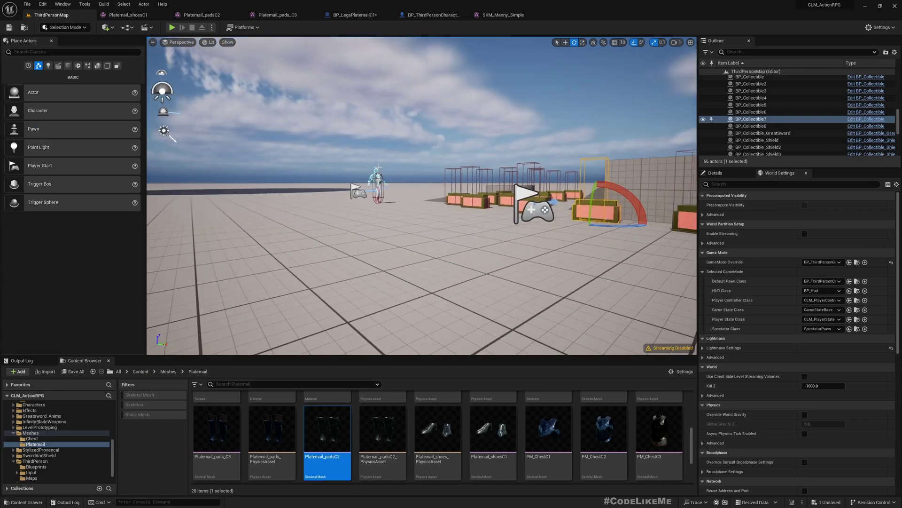
Step: Play the level, collect the chest, and run around checking the leg armour
{"action": "key", "text": "alt+p"}
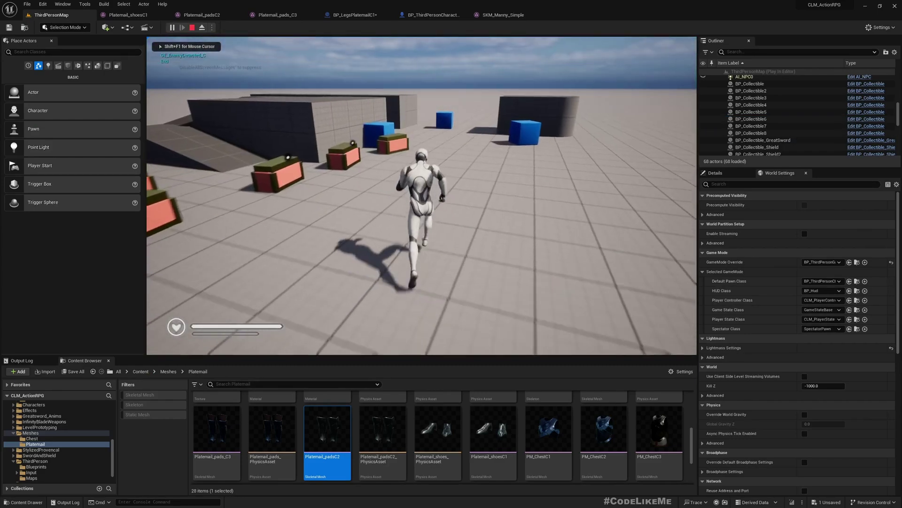
{"action": "key", "text": "w"}
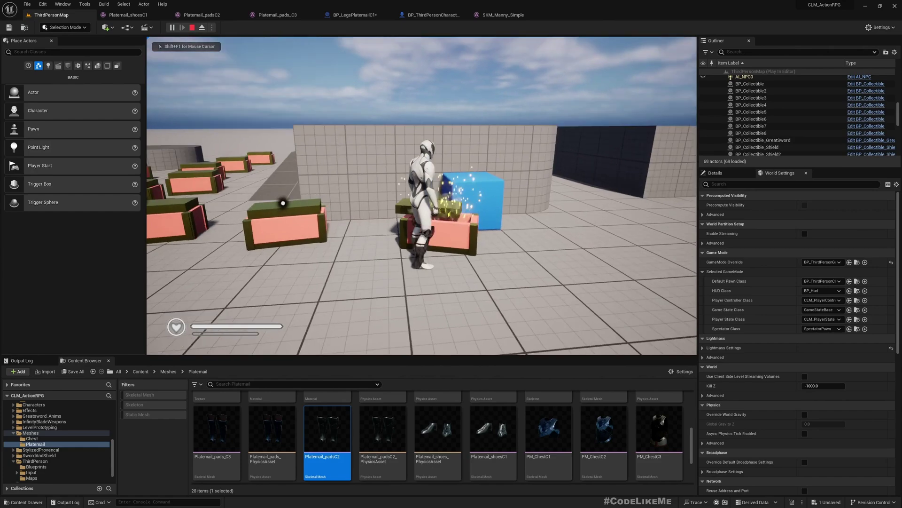
{"action": "key", "text": "w"}
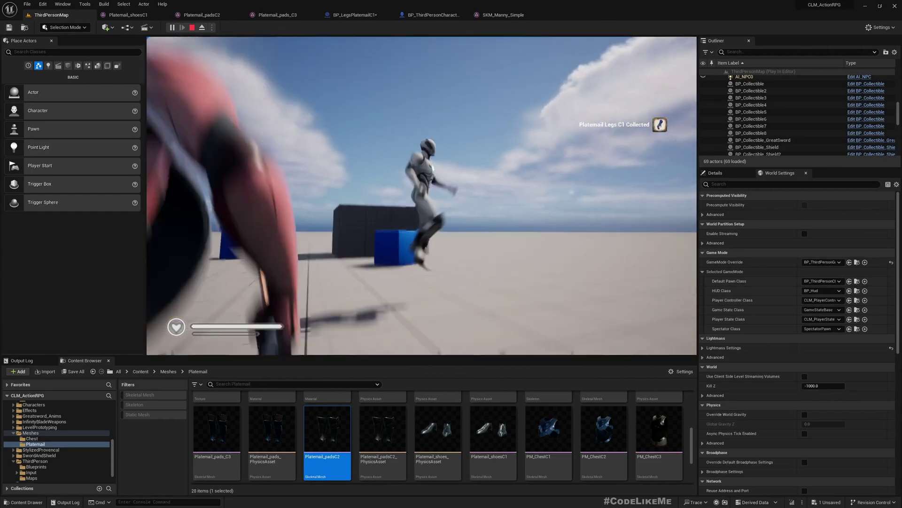
{"action": "key", "text": "s"}
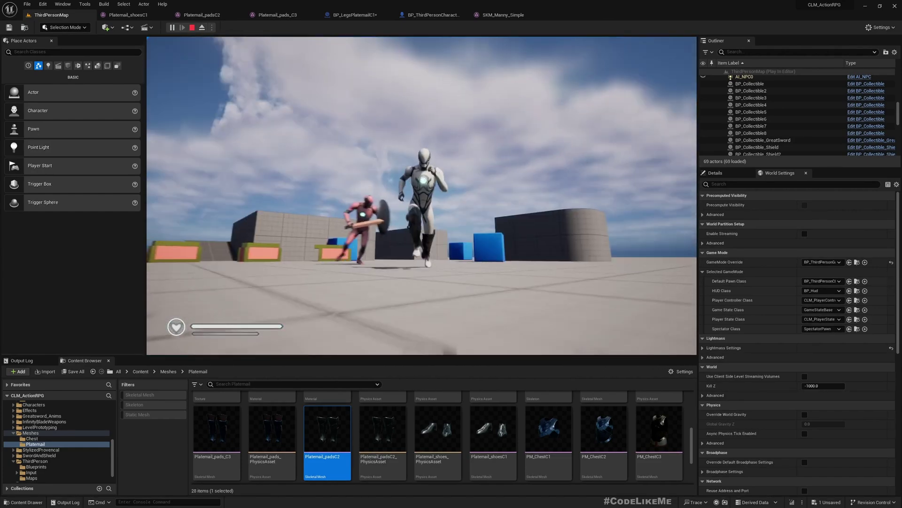
{"action": "key", "text": "d"}
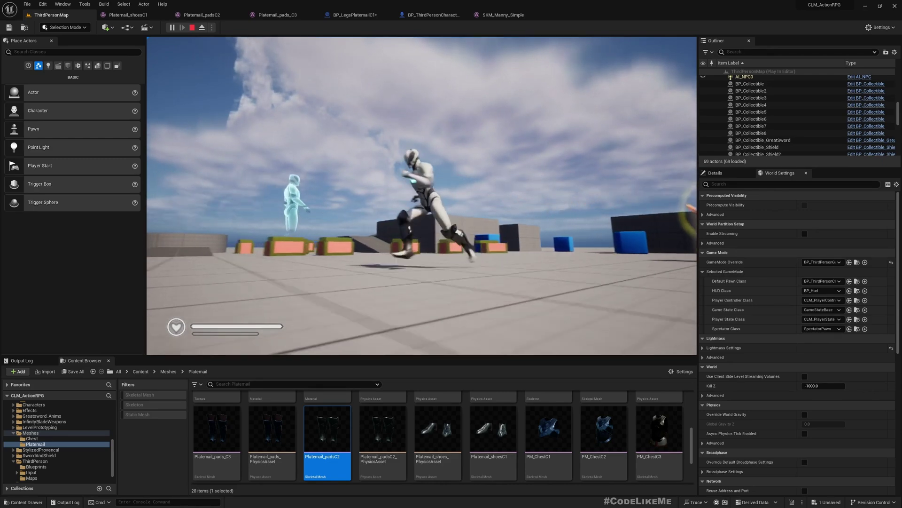
{"action": "key", "text": "a"}
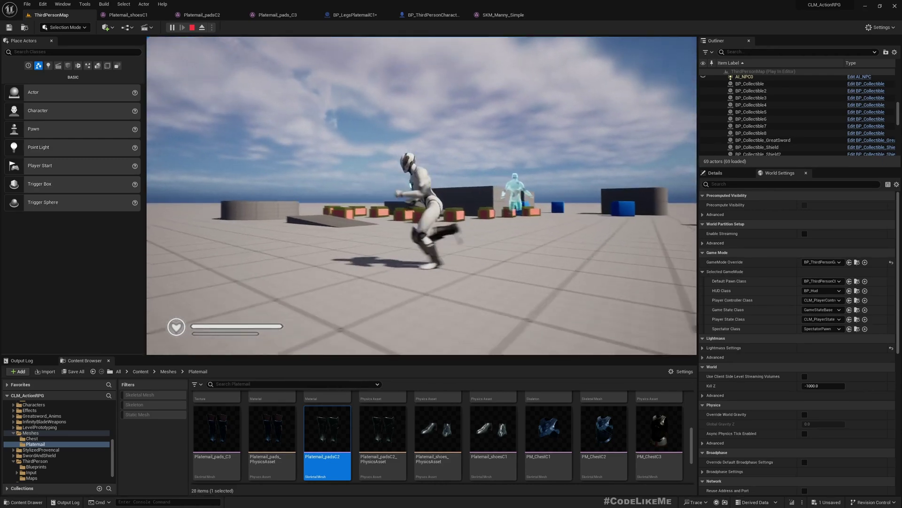
{"action": "key", "text": "w"}
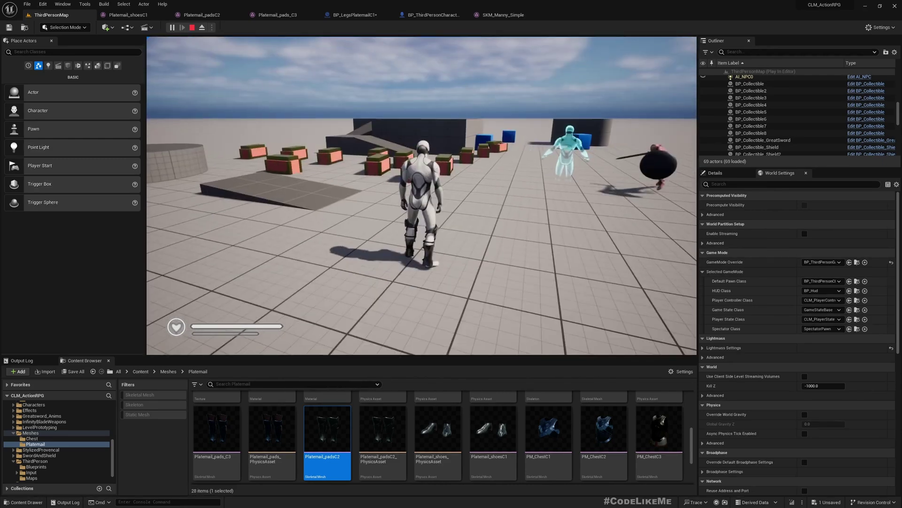
Step: Stop play, save all, and duplicate BP_LegsPlatemailC1 in the Content Browser
{"action": "key", "text": "Escape"}
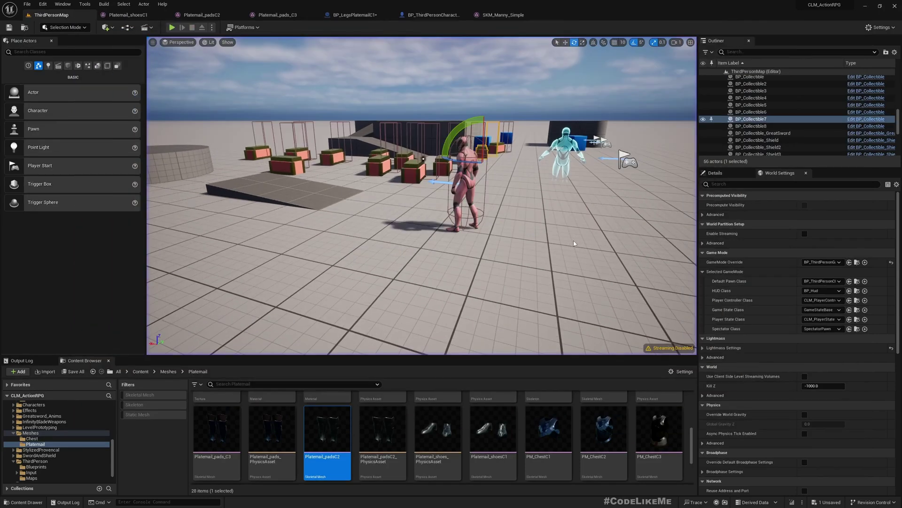
{"action": "key", "text": "ctrl+shift+s"}
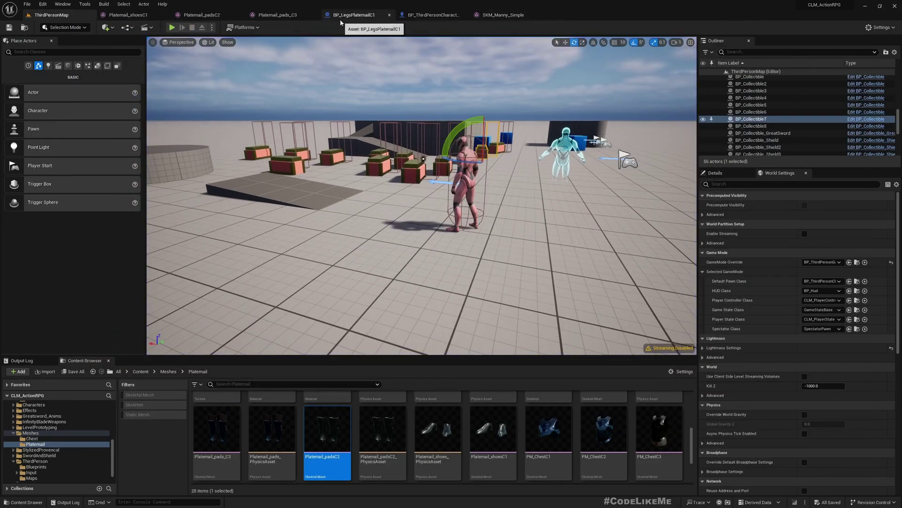
{"action": "left_click", "coordinate": [350, 17]}
{"action": "left_click", "coordinate": [25, 28]}
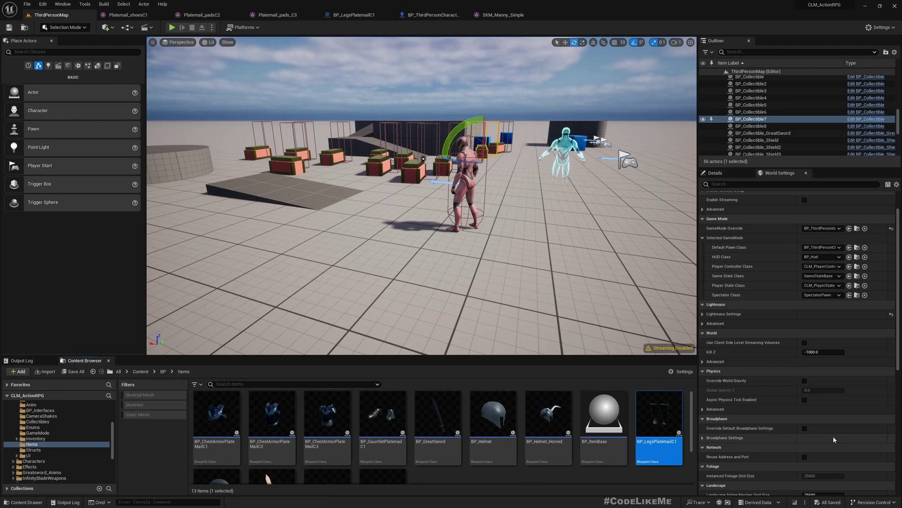
{"action": "key", "text": "ctrl+d"}
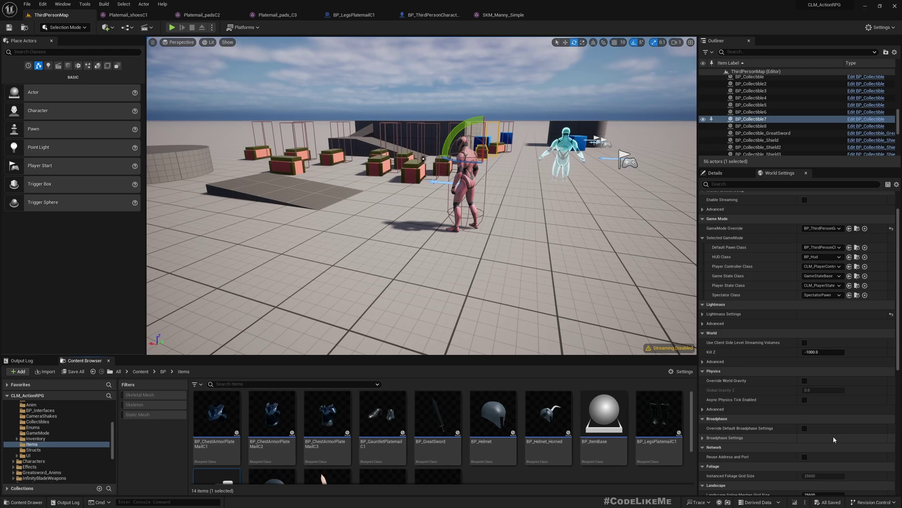
{"action": "scroll", "coordinate": [834, 439], "scroll_direction": "down", "scroll_amount": 3}
{"action": "scroll", "coordinate": [256, 466], "scroll_direction": "down", "scroll_amount": 2}
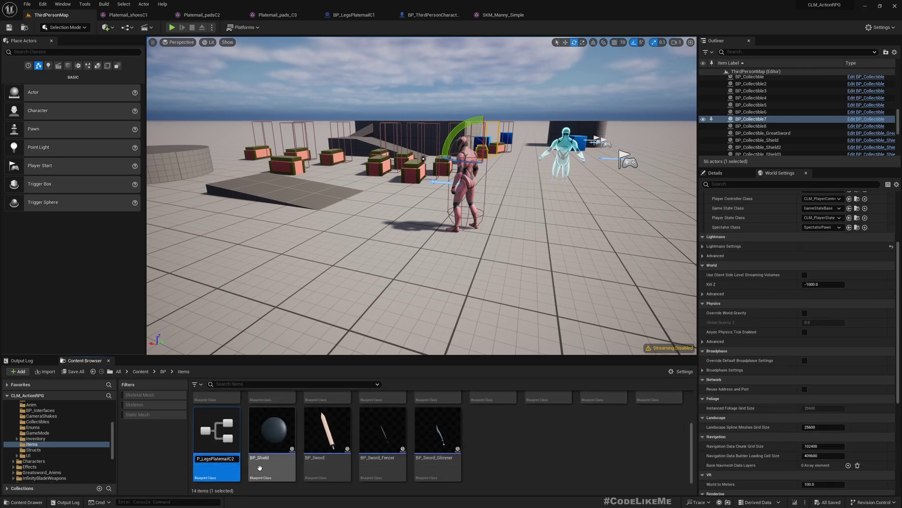
Step: Open the BP_LegsPlatemailC2 copy, select its Shoes component, and save
{"action": "key", "text": "Return"}
{"action": "key", "text": "Return"}
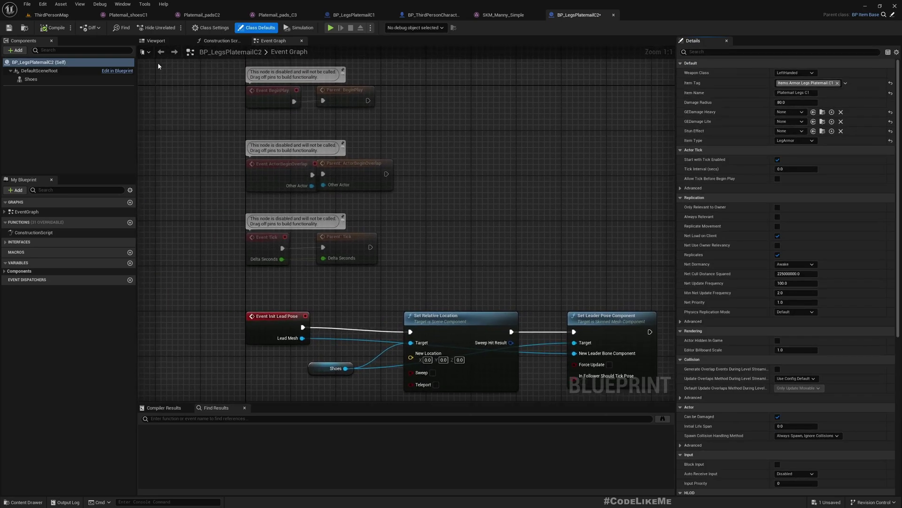
{"action": "left_click", "coordinate": [156, 41]}
{"action": "scroll", "coordinate": [329, 179], "scroll_direction": "up", "scroll_amount": 1}
{"action": "scroll", "coordinate": [397, 208], "scroll_direction": "up", "scroll_amount": 1}
{"action": "scroll", "coordinate": [437, 217], "scroll_direction": "up", "scroll_amount": 2}
{"action": "left_click", "coordinate": [47, 79]}
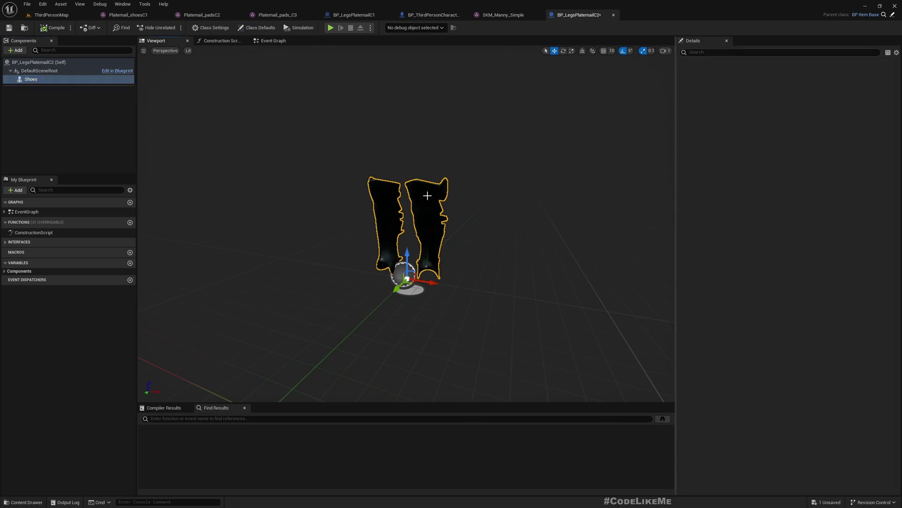
{"action": "scroll", "coordinate": [329, 423], "scroll_direction": "up", "scroll_amount": 3}
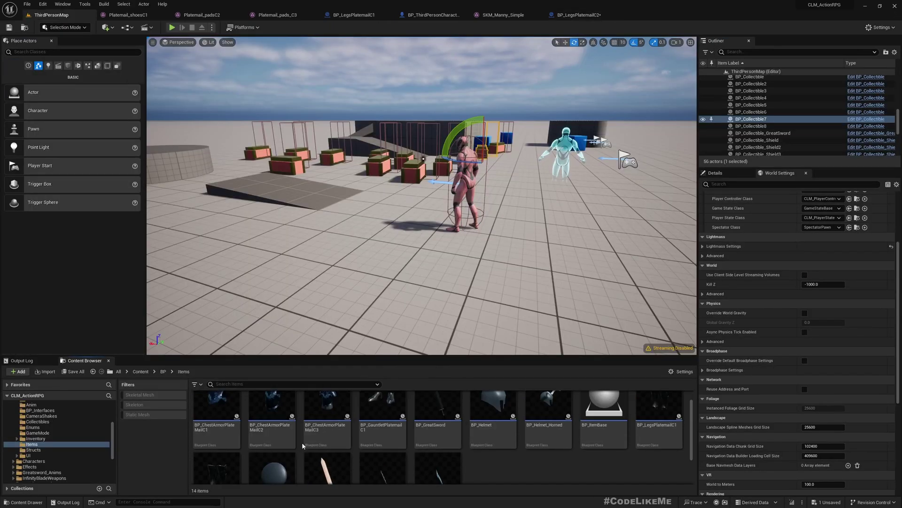
{"action": "scroll", "coordinate": [329, 423], "scroll_direction": "up", "scroll_amount": 1}
{"action": "key", "text": "ctrl+shift+s"}
{"action": "scroll", "coordinate": [59, 426], "scroll_direction": "down", "scroll_amount": 3}
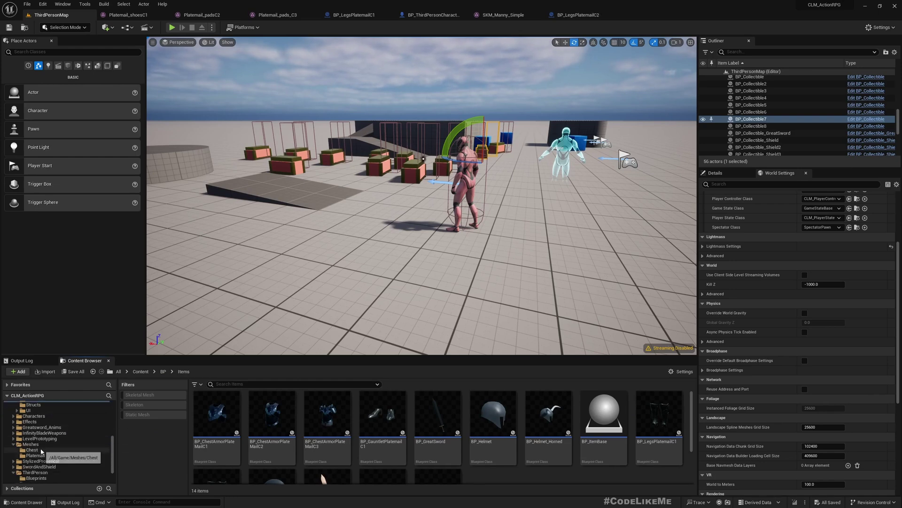
Step: Set the Shoes mesh to Platemail_pads_C3 and compile, framing it in the preview
{"action": "left_click", "coordinate": [35, 455]}
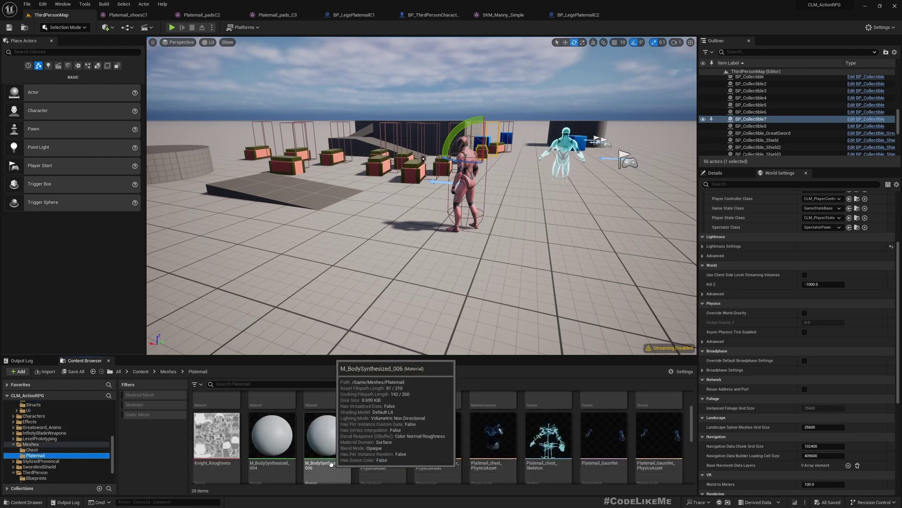
{"action": "scroll", "coordinate": [263, 428], "scroll_direction": "down", "scroll_amount": 3}
{"action": "scroll", "coordinate": [225, 425], "scroll_direction": "down", "scroll_amount": 2}
{"action": "double_click", "coordinate": [215, 424]}
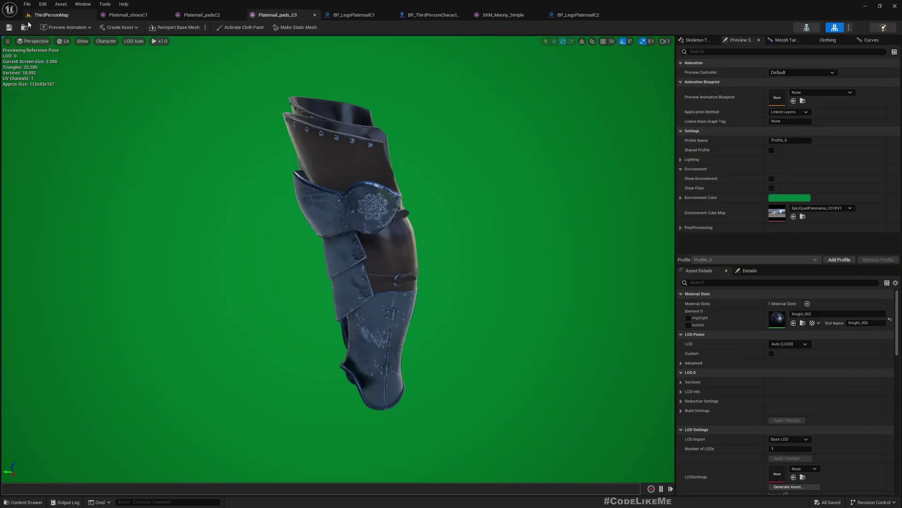
{"action": "left_click", "coordinate": [45, 15]}
{"action": "left_click", "coordinate": [571, 17]}
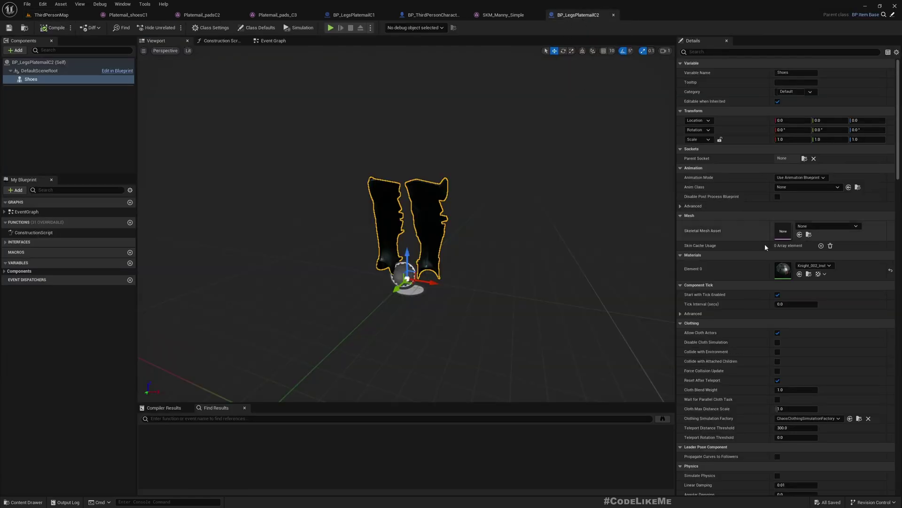
{"action": "left_click", "coordinate": [800, 235]}
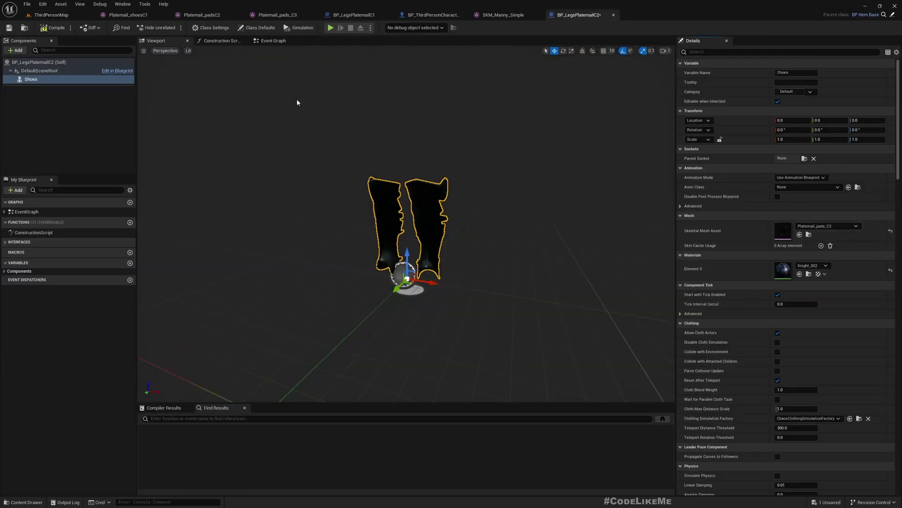
{"action": "left_click", "coordinate": [53, 27]}
{"action": "key", "text": "f"}
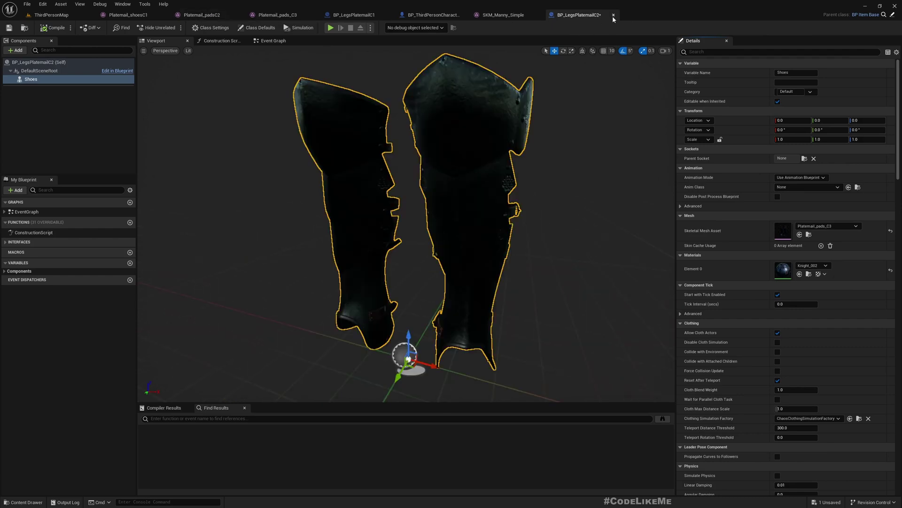
{"action": "left_click", "coordinate": [51, 15]}
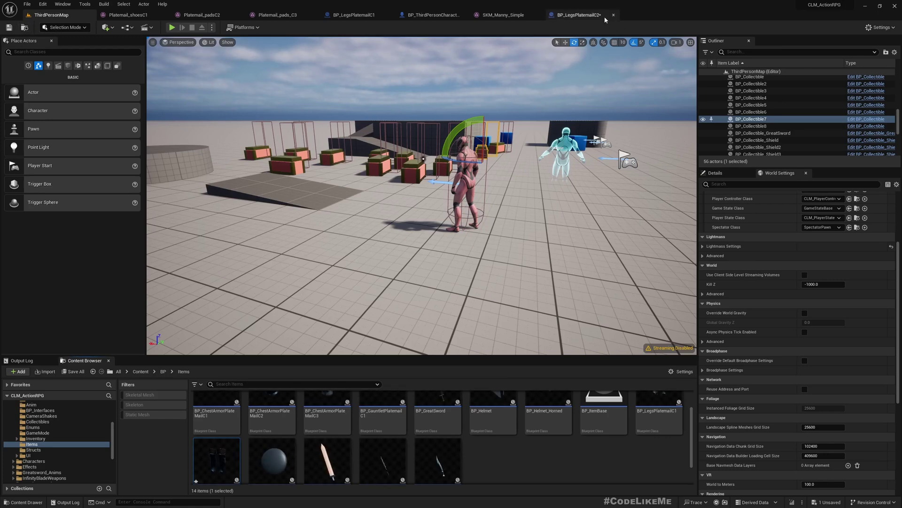
Step: Reopen BP_LegsPlatemailC2, swap the Item Tag from Legs.Platemail.C1 to C2, and compile
{"action": "double_click", "coordinate": [216, 452]}
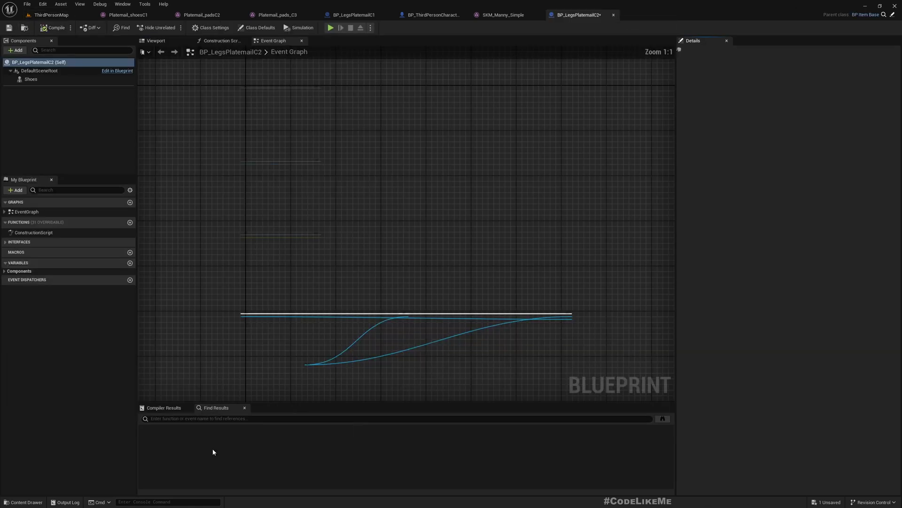
{"action": "left_click", "coordinate": [156, 40]}
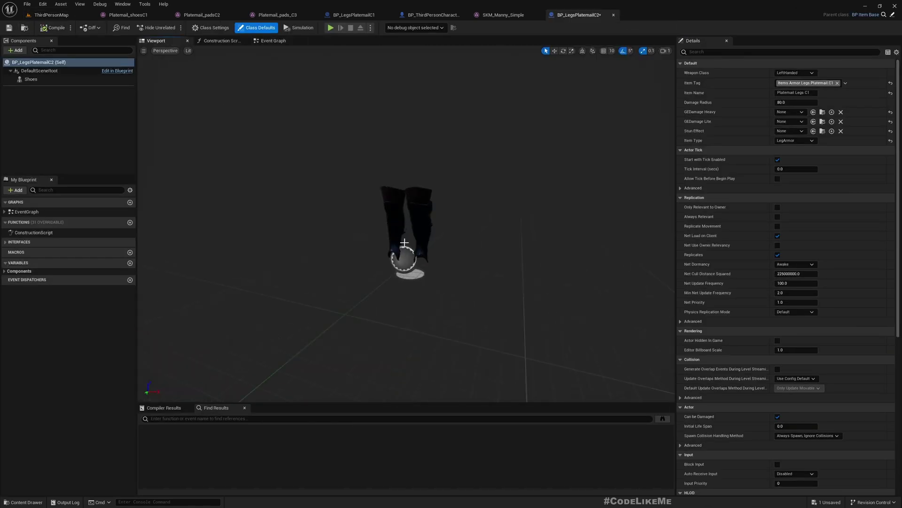
{"action": "scroll", "coordinate": [406, 221], "scroll_direction": "up", "scroll_amount": 5}
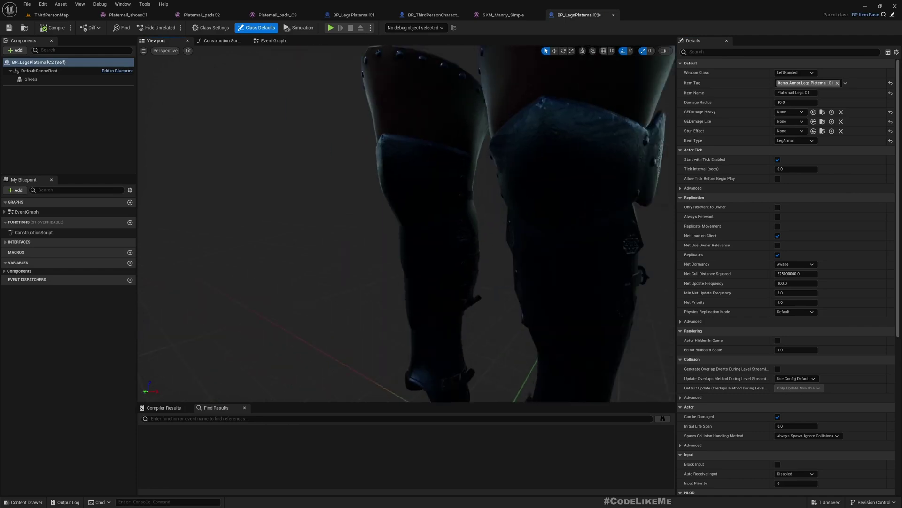
{"action": "scroll", "coordinate": [453, 254], "scroll_direction": "down", "scroll_amount": 5}
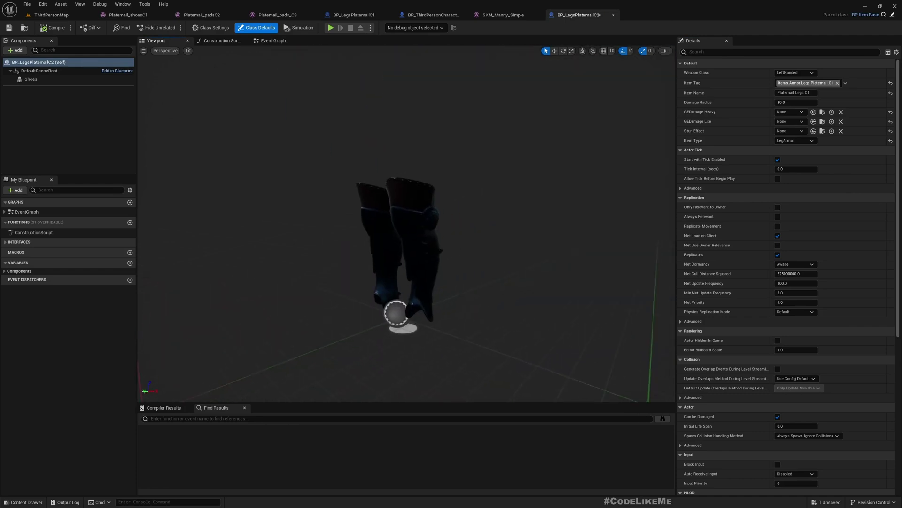
{"action": "key", "text": "ctrl+s"}
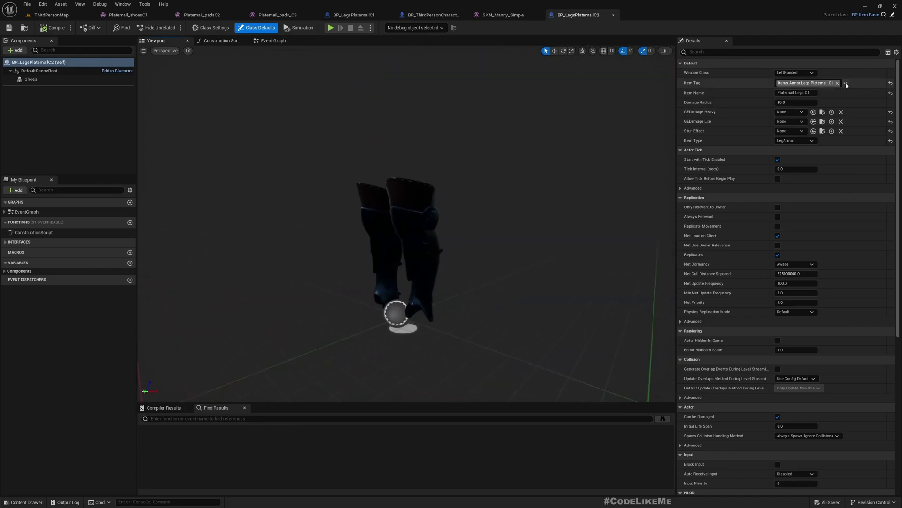
{"action": "left_click", "coordinate": [846, 83]}
{"action": "left_click", "coordinate": [799, 197]}
{"action": "left_click", "coordinate": [799, 204]}
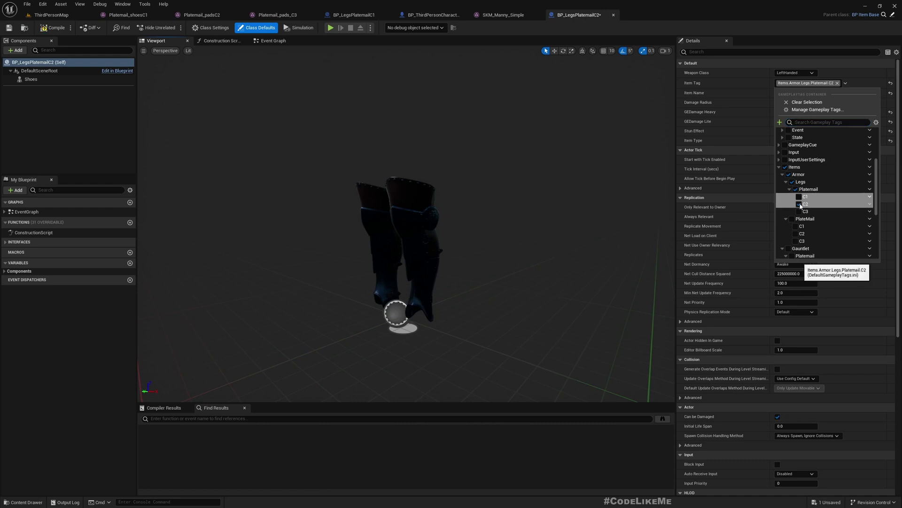
{"action": "left_click", "coordinate": [55, 29]}
Step: Duplicate the C1 leg-armour collect ability and effect in Abilities > Armor > LegArmor as C2 copies
{"action": "left_click", "coordinate": [56, 15]}
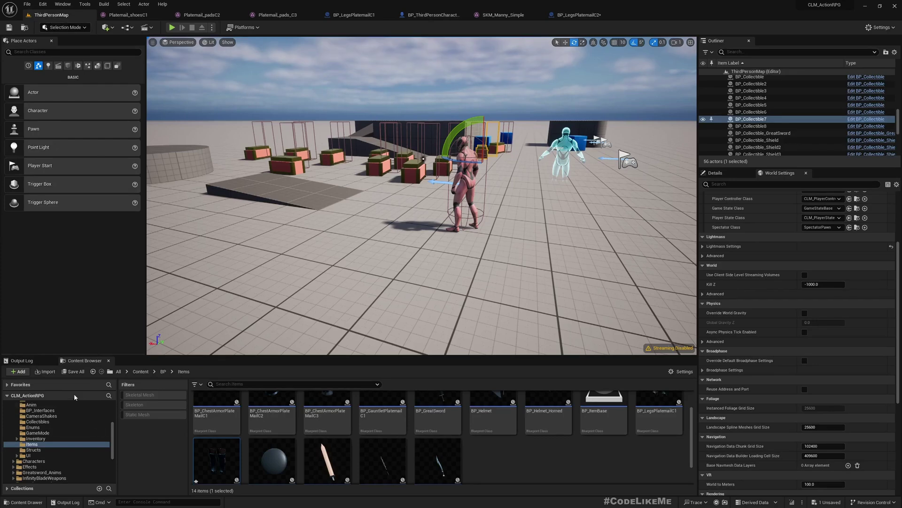
{"action": "scroll", "coordinate": [39, 403], "scroll_direction": "up", "scroll_amount": 4}
{"action": "left_click", "coordinate": [34, 404]}
{"action": "left_click", "coordinate": [36, 409]}
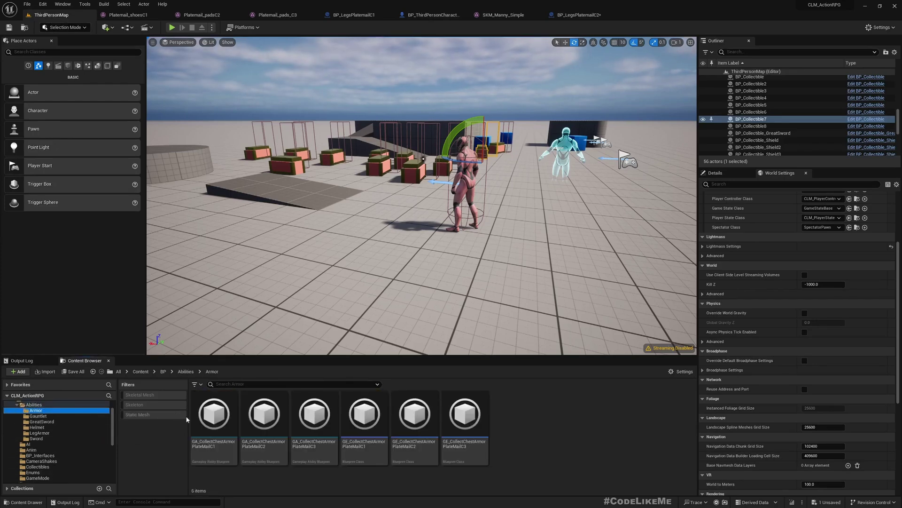
{"action": "left_click", "coordinate": [40, 433]}
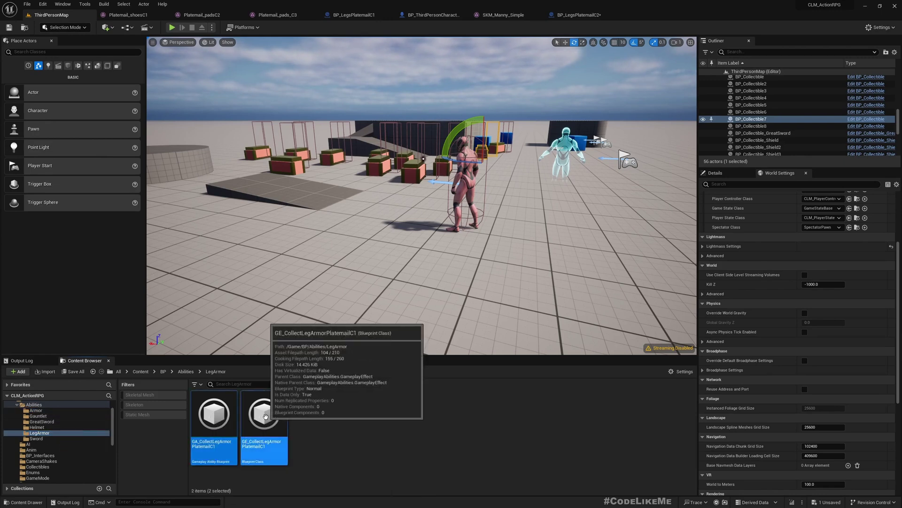
{"action": "left_click", "coordinate": [214, 413]}
{"action": "left_click", "coordinate": [264, 413], "text": "shift"}
{"action": "key", "text": "ctrl+d"}
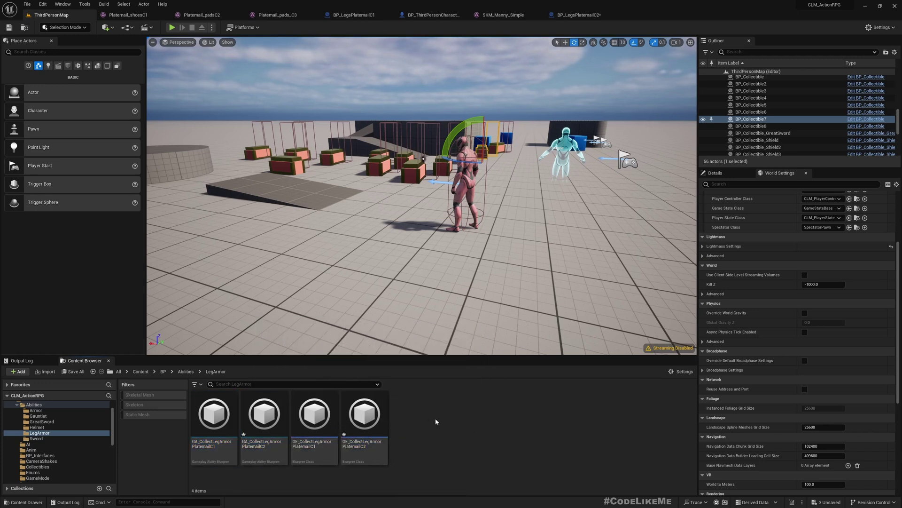
Step: Open GE_CollectLegArmorPlatemailC2 and bring up its Added tags picker
{"action": "left_click", "coordinate": [371, 435]}
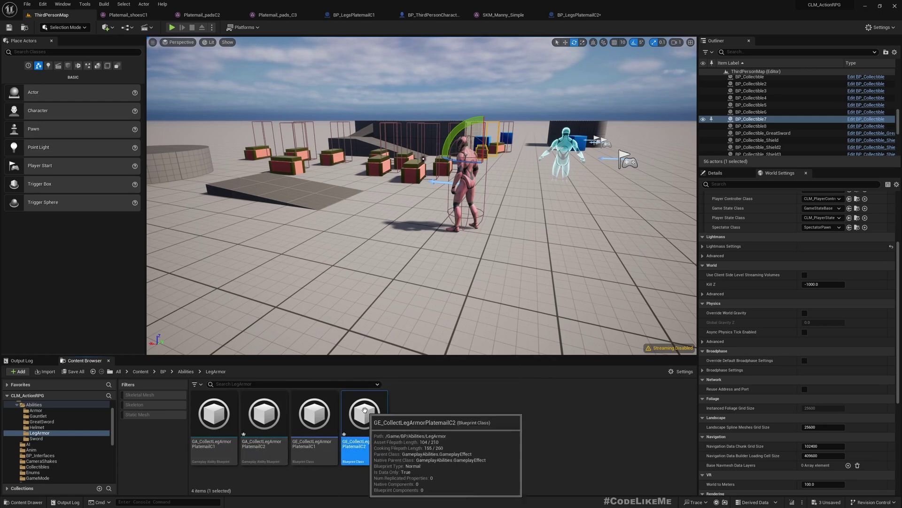
{"action": "double_click", "coordinate": [365, 413]}
{"action": "left_click", "coordinate": [428, 160]}
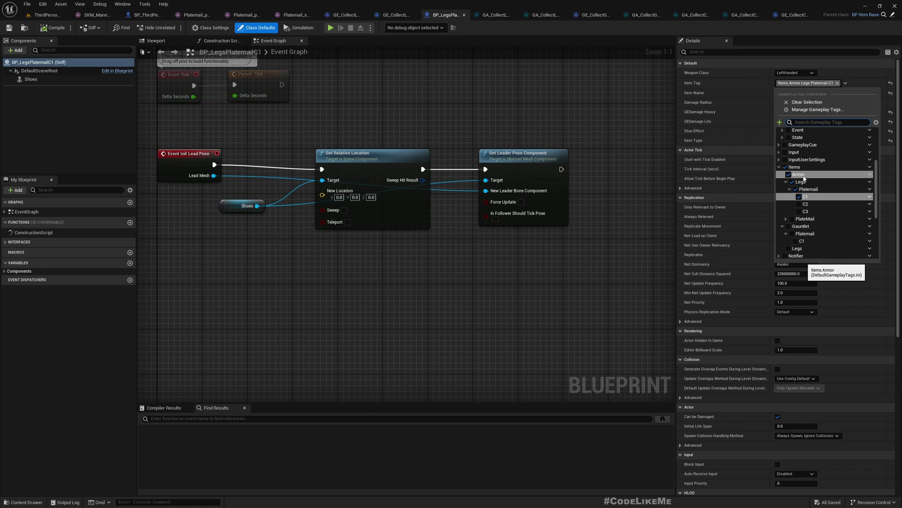
Step: Open the Items.Armor.Legs.Platemail.C1 tag's options to reach Manage Gameplay Tags
{"action": "right_click", "coordinate": [833, 198]}
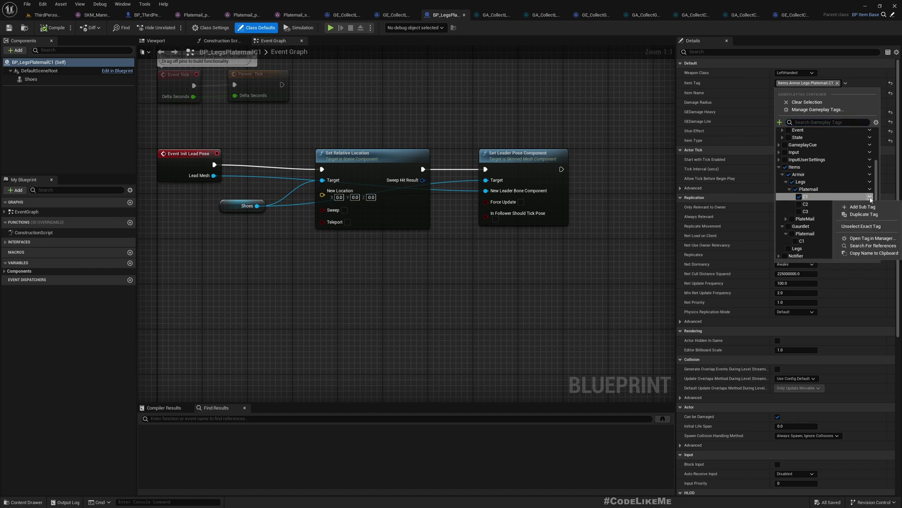
Step: Rename the C1 and C2 leg Platemail tags to Items.Legs.Platemail.C1 and C2
{"action": "left_click", "coordinate": [860, 238]}
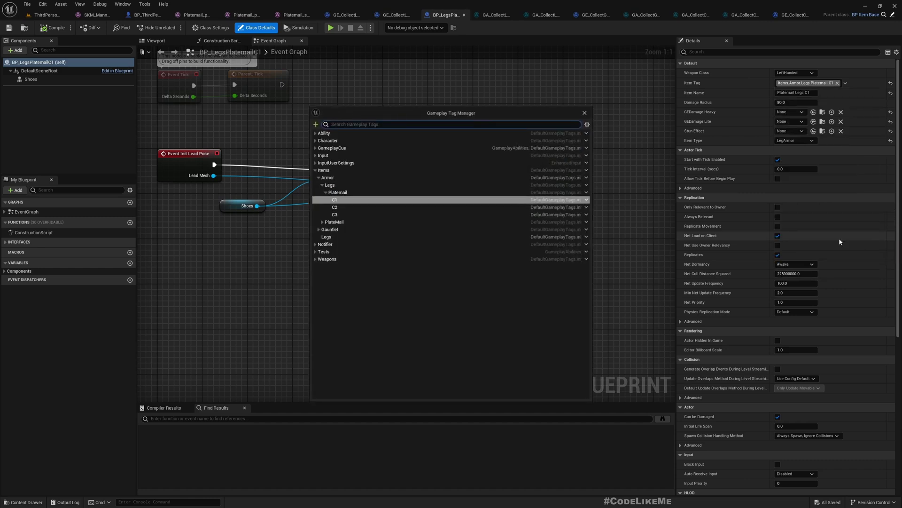
{"action": "left_click", "coordinate": [587, 200]}
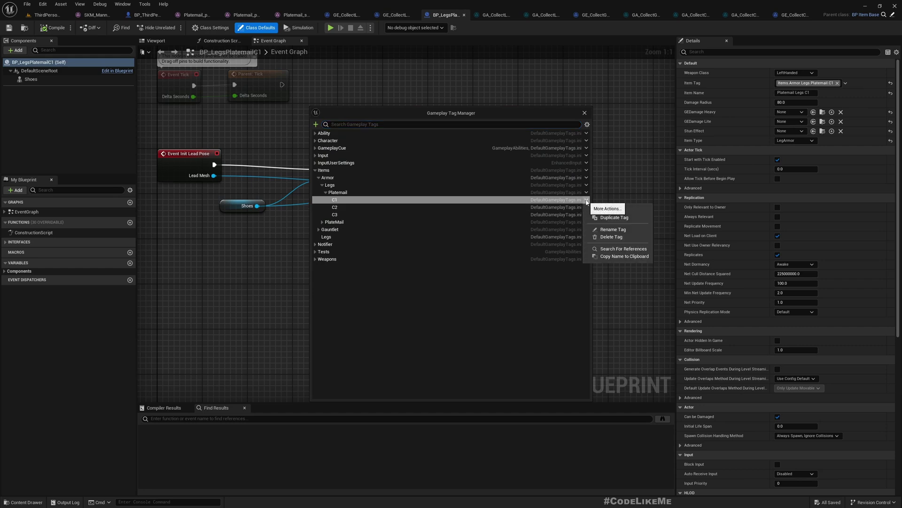
{"action": "left_click", "coordinate": [611, 230]}
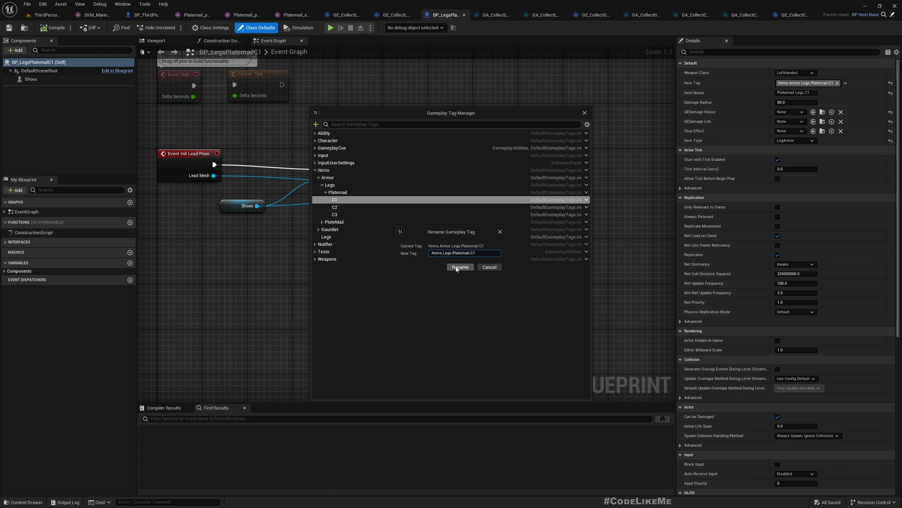
{"action": "left_click", "coordinate": [455, 267]}
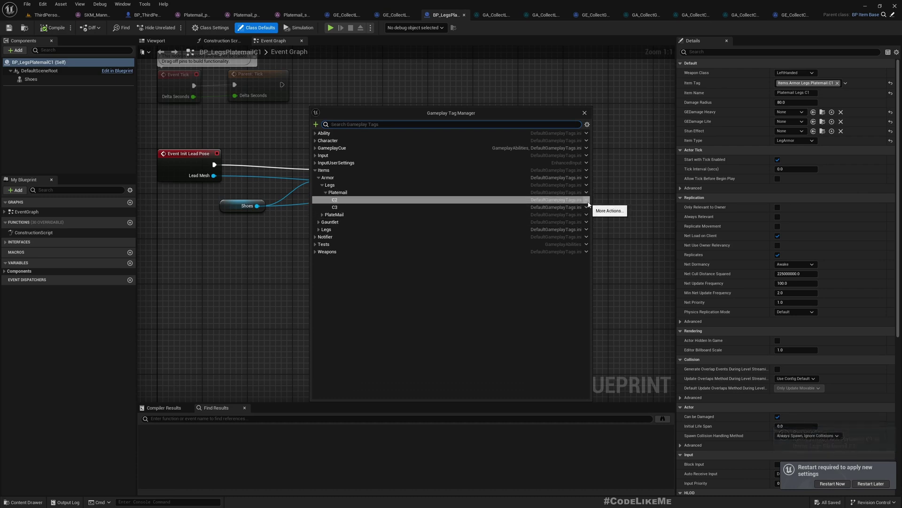
{"action": "left_click", "coordinate": [589, 204]}
{"action": "left_click", "coordinate": [606, 231]}
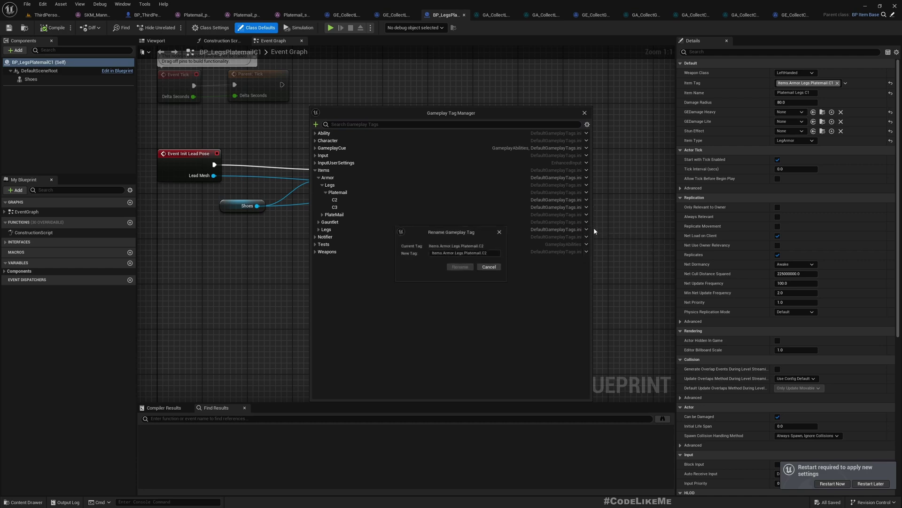
{"action": "left_click", "coordinate": [455, 253]}
{"action": "key", "text": "BackSpace"}
{"action": "left_click", "coordinate": [464, 267]}
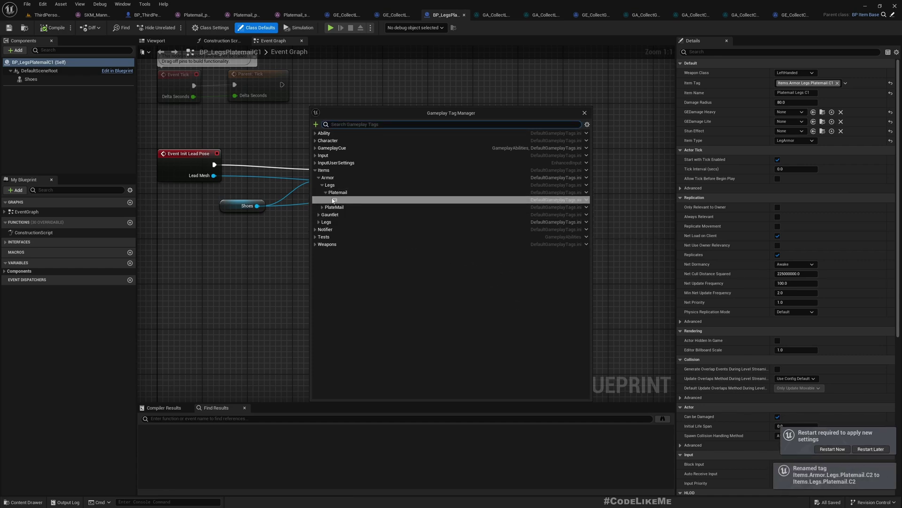
Step: Rename the C3 tag to Items.Legs.Platemail.C3 and restart the editor
{"action": "right_click", "coordinate": [585, 208]}
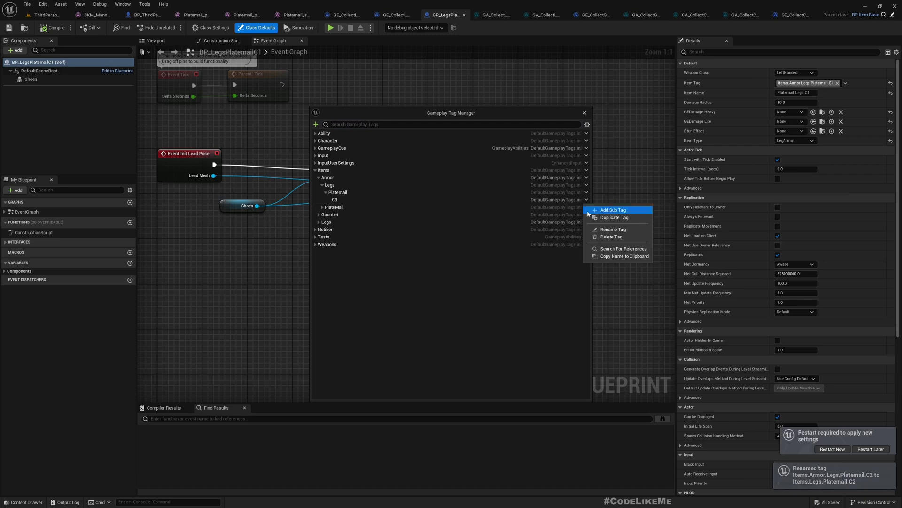
{"action": "left_click", "coordinate": [612, 229]}
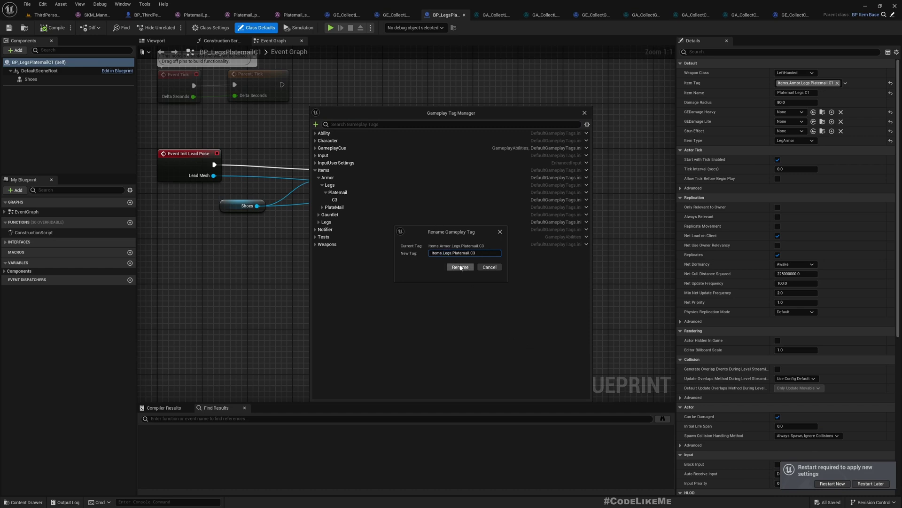
{"action": "left_click", "coordinate": [461, 267]}
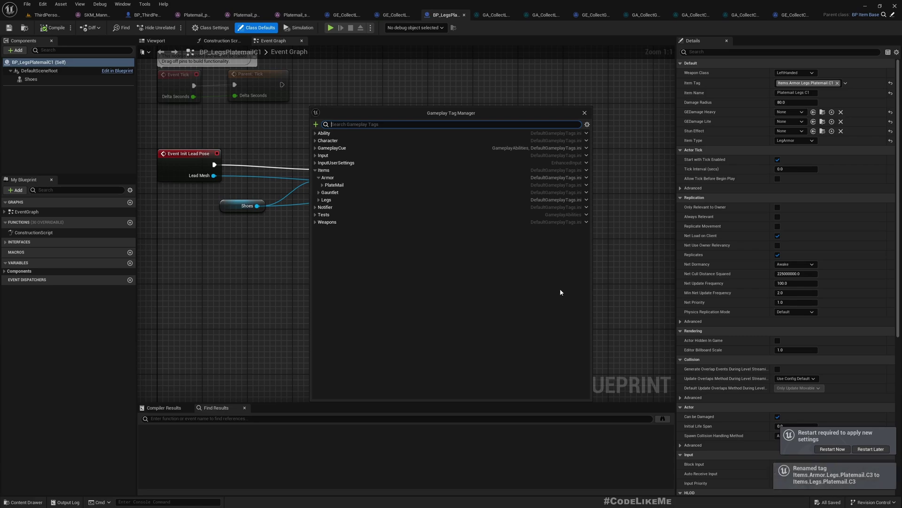
{"action": "left_click", "coordinate": [832, 449]}
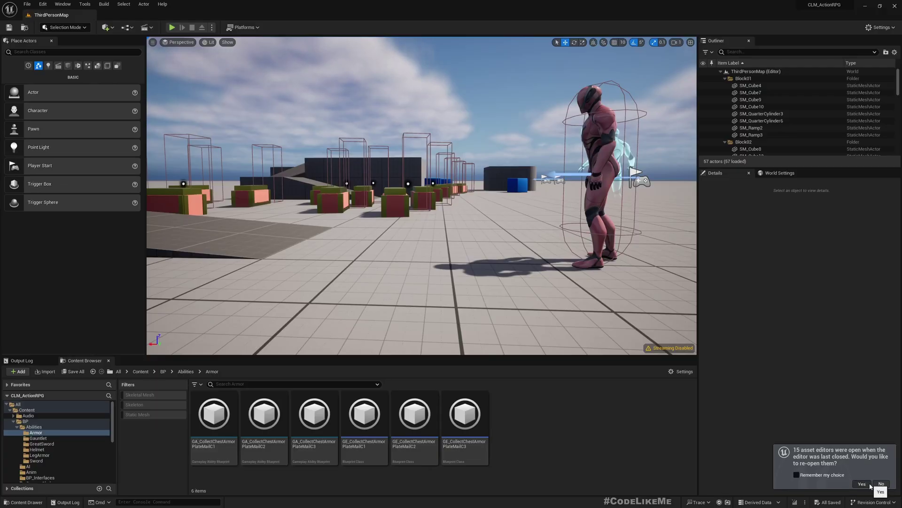
Step: Make GE_CollectChestArmorPlateMailC2 add Items.Legs.Platemail.C2 instead of Armor.PlateMail.C2, and compile
{"action": "left_click", "coordinate": [862, 484]}
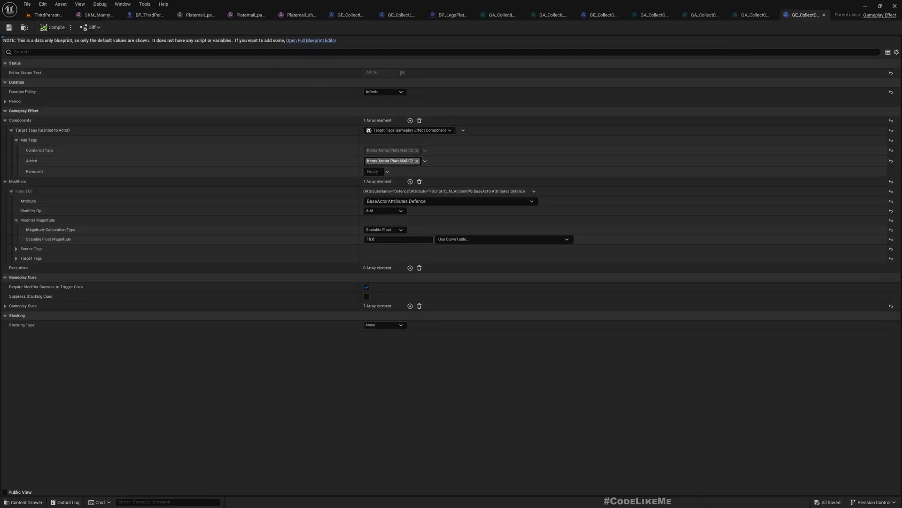
{"action": "left_click", "coordinate": [425, 161]}
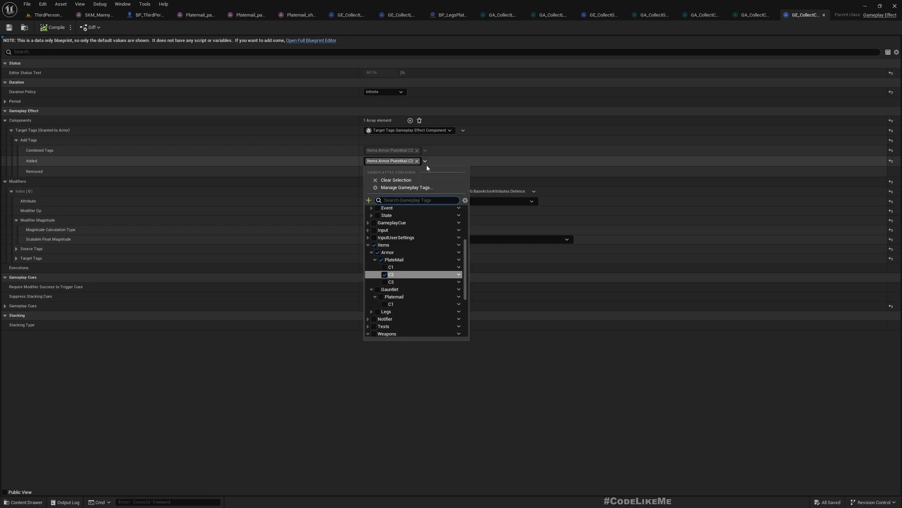
{"action": "left_click", "coordinate": [371, 312]}
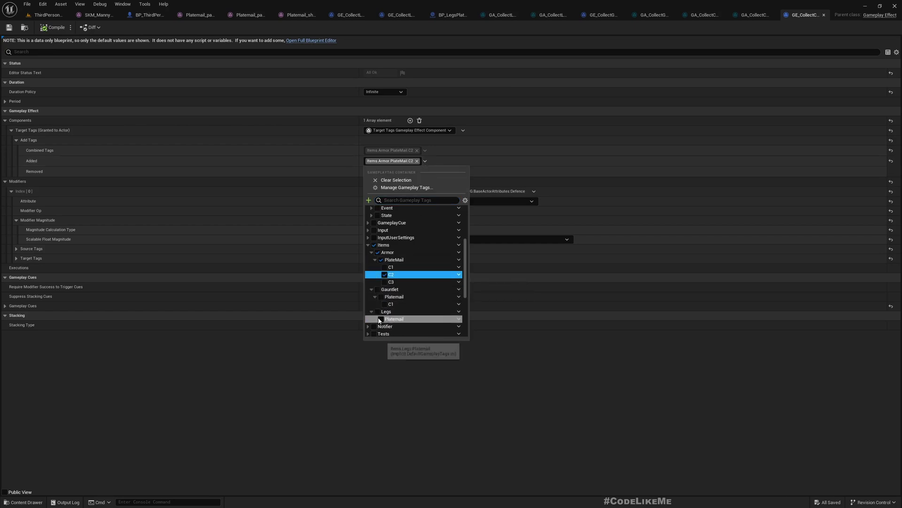
{"action": "left_click", "coordinate": [376, 319]}
{"action": "scroll", "coordinate": [445, 284], "scroll_direction": "down", "scroll_amount": 1}
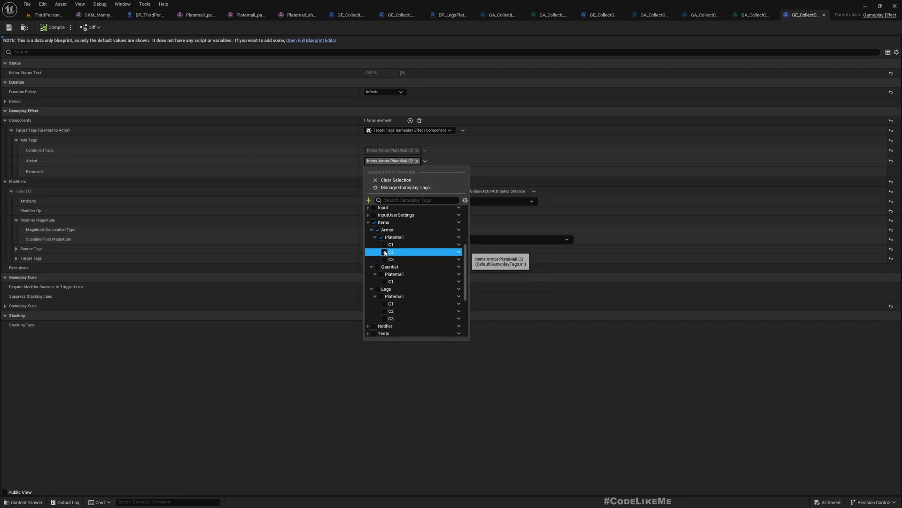
{"action": "left_click", "coordinate": [385, 311]}
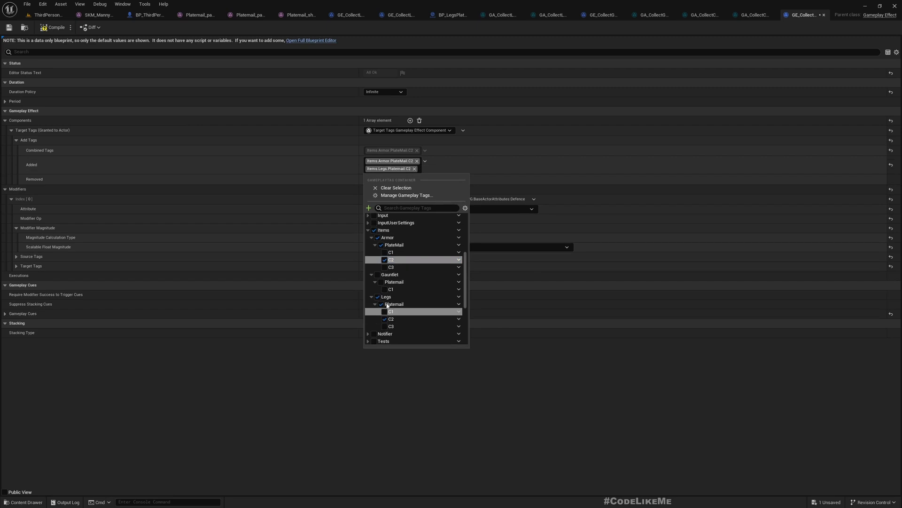
{"action": "left_click", "coordinate": [374, 230]}
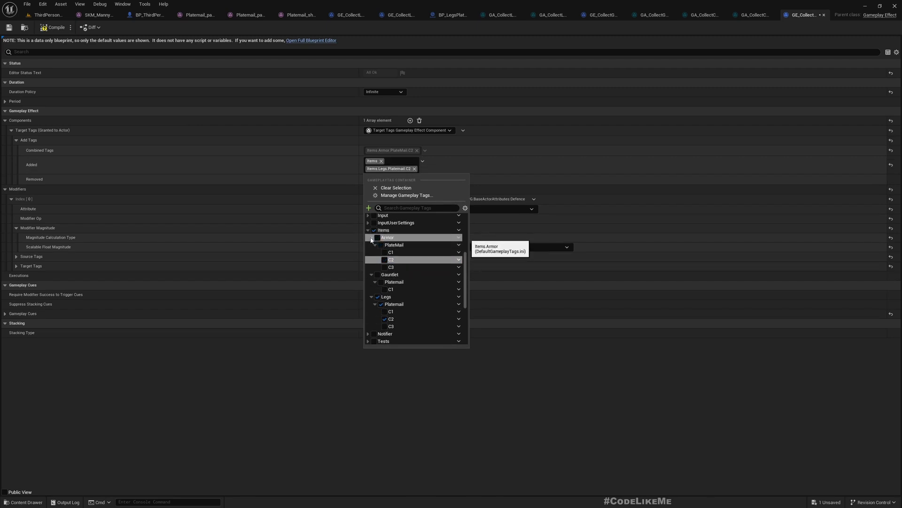
{"action": "left_click", "coordinate": [371, 238]}
{"action": "left_click", "coordinate": [372, 245]}
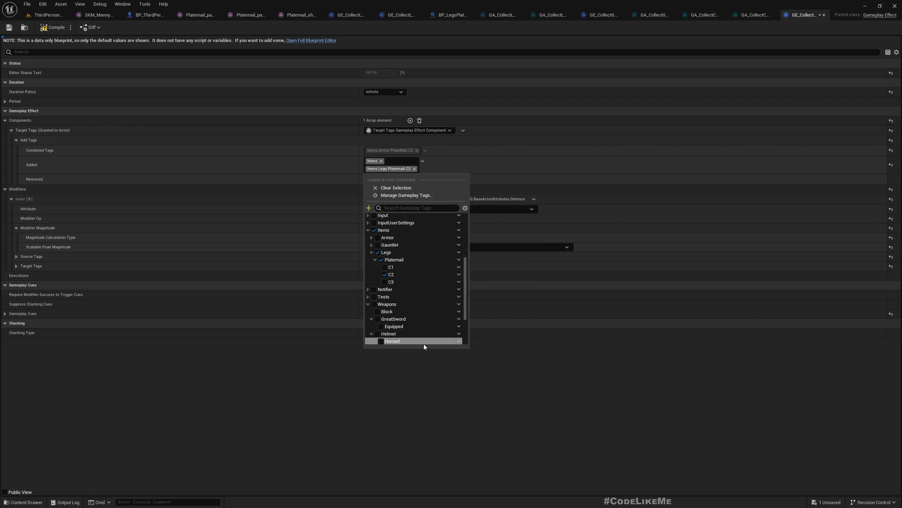
{"action": "left_click", "coordinate": [401, 359]}
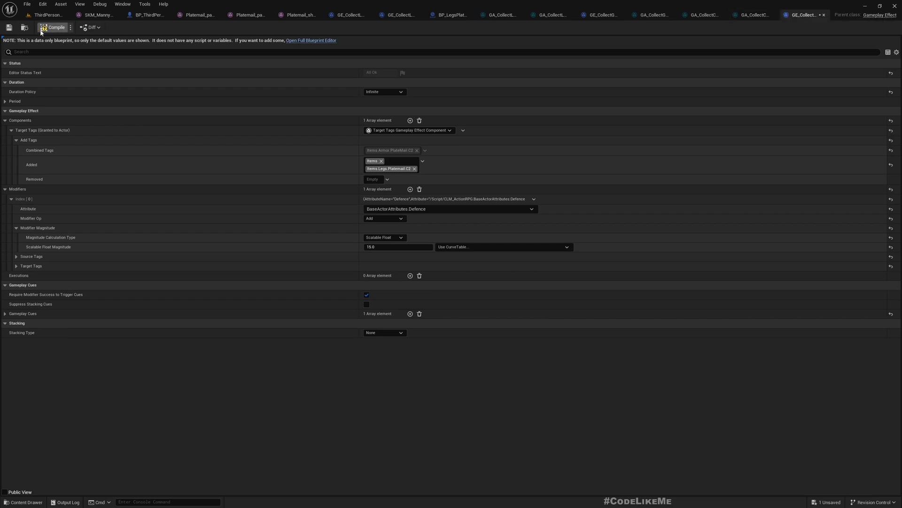
{"action": "left_click", "coordinate": [53, 27]}
{"action": "left_click", "coordinate": [28, 28]}
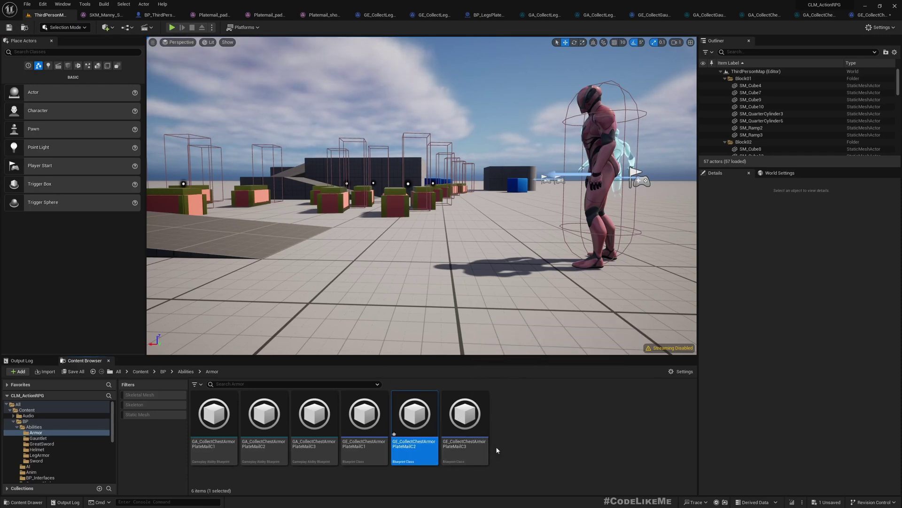
Step: Open GE_CollectChestArmorPlateMailC2, undo the last change, and expand the Armor PlateMail tags
{"action": "double_click", "coordinate": [419, 417]}
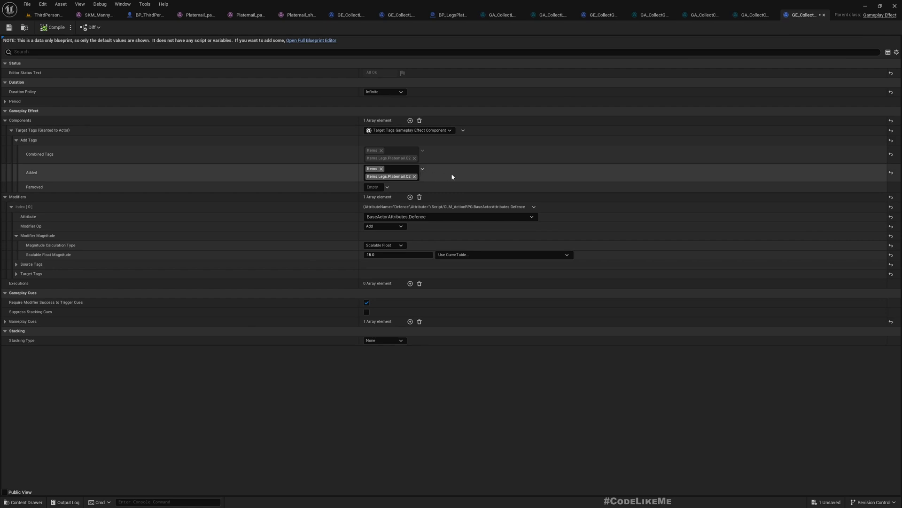
{"action": "key", "text": "ctrl+z"}
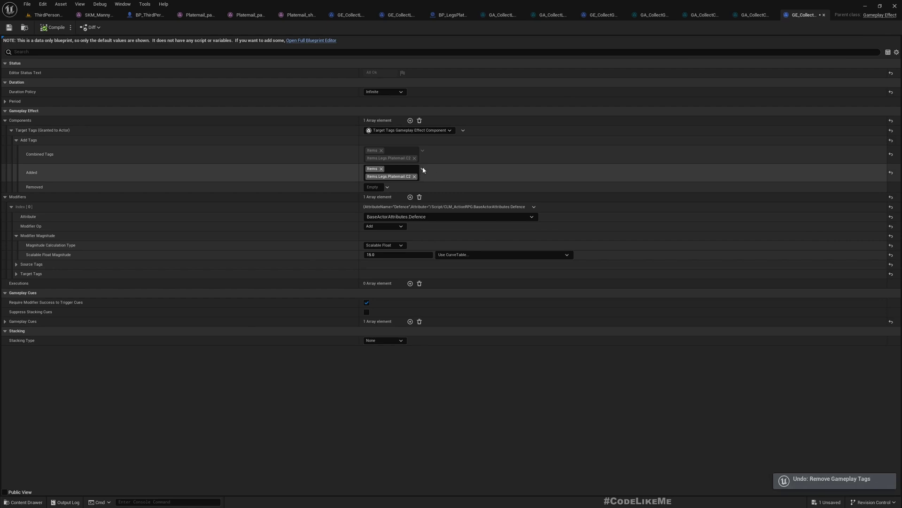
{"action": "left_click", "coordinate": [423, 169]}
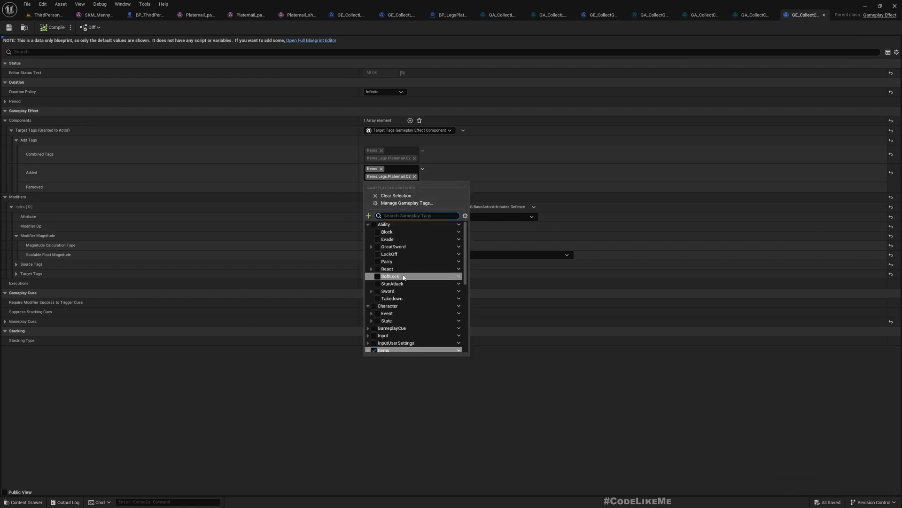
{"action": "scroll", "coordinate": [376, 337], "scroll_direction": "down", "scroll_amount": 1}
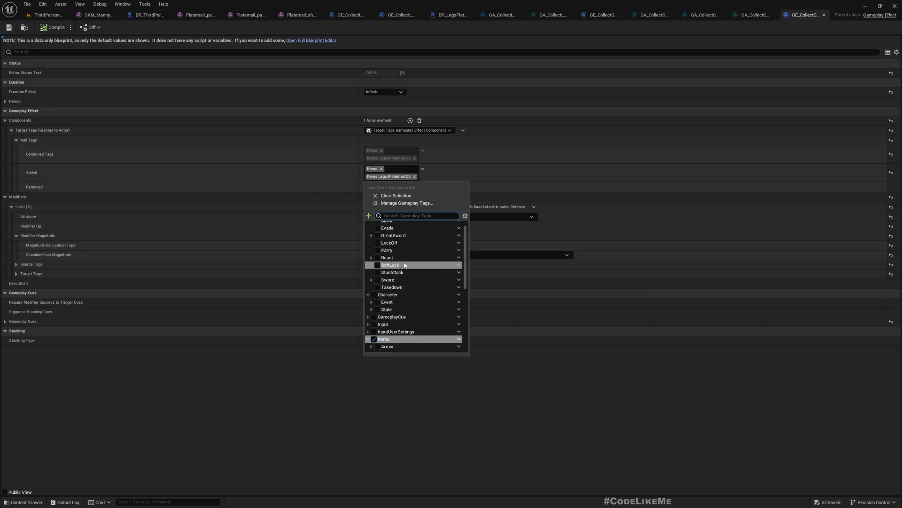
{"action": "scroll", "coordinate": [411, 282], "scroll_direction": "down", "scroll_amount": 1}
{"action": "scroll", "coordinate": [412, 290], "scroll_direction": "down", "scroll_amount": 1}
{"action": "left_click", "coordinate": [371, 312]}
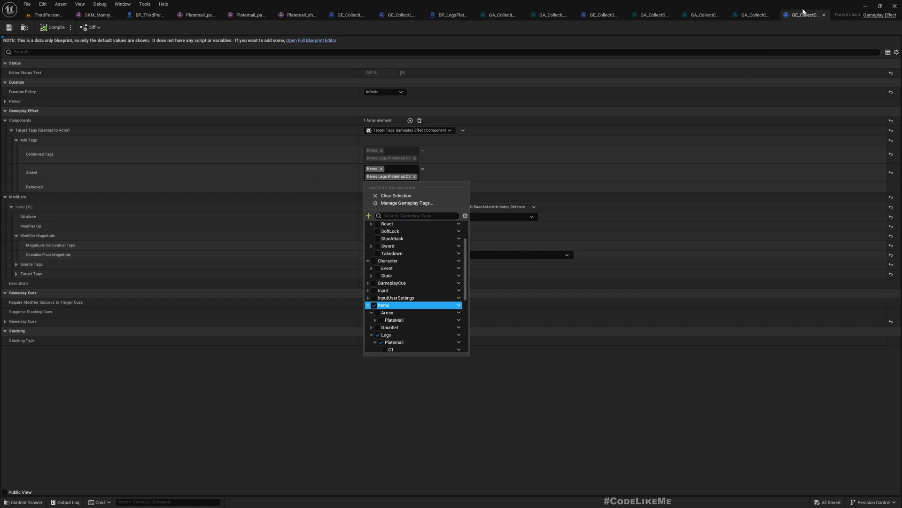
{"action": "left_click", "coordinate": [375, 320]}
Step: Re-add Items.Armor.PlateMail.C2 and remove Items.Legs.Platemail.C2 from the effect's granted tags
{"action": "left_click", "coordinate": [390, 335]}
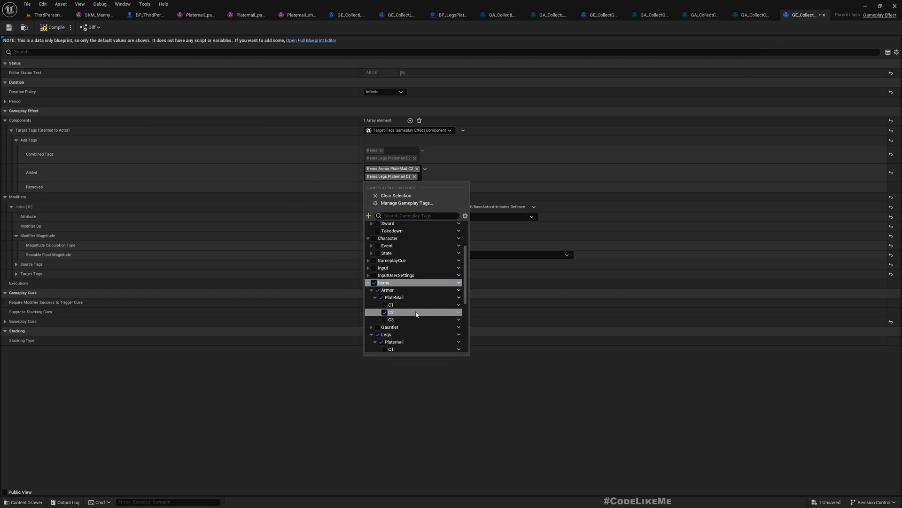
{"action": "scroll", "coordinate": [390, 324], "scroll_direction": "down", "scroll_amount": 2}
{"action": "left_click", "coordinate": [379, 330]}
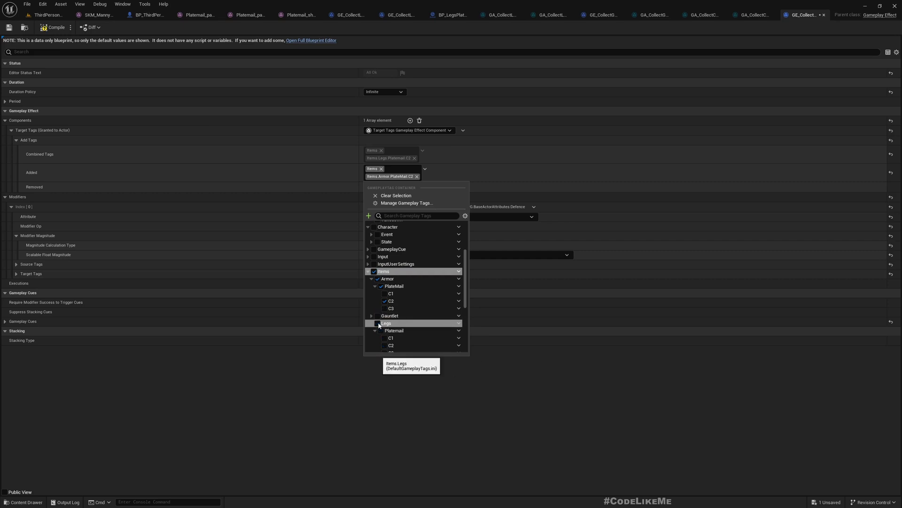
{"action": "left_click", "coordinate": [484, 398]}
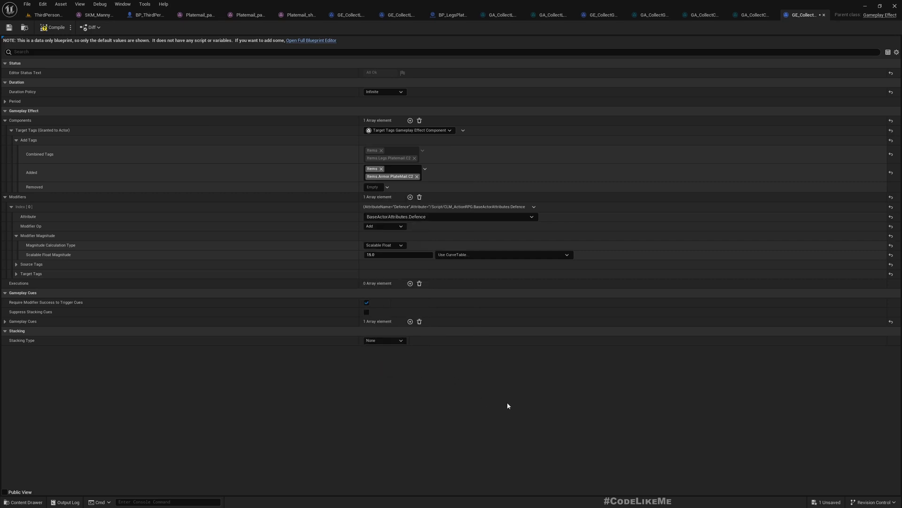
{"action": "left_click", "coordinate": [52, 15]}
Step: Close the other asset tabs, then open GA_CollectLegArmorPlatemailC2 and GE_CollectLegArmorPlatemailC1
{"action": "right_click", "coordinate": [53, 17]}
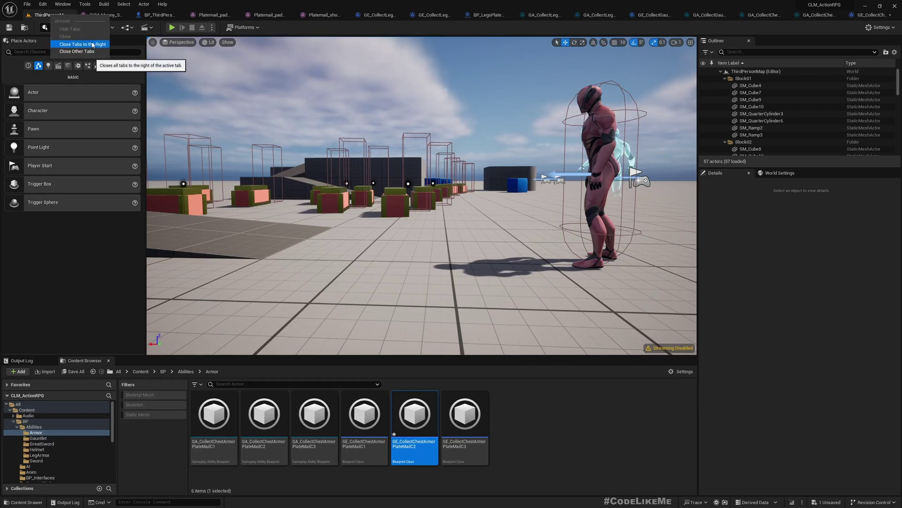
{"action": "left_click", "coordinate": [82, 43]}
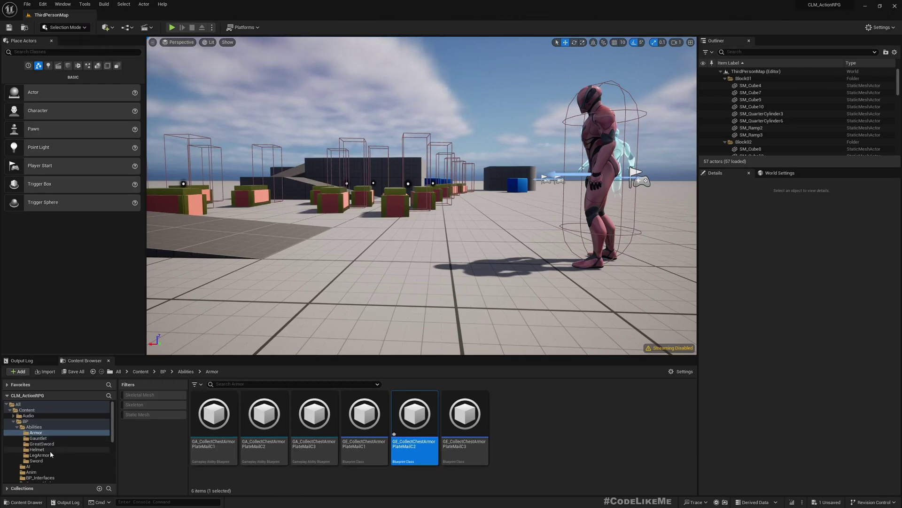
{"action": "left_click", "coordinate": [42, 444]}
{"action": "left_click", "coordinate": [39, 455]}
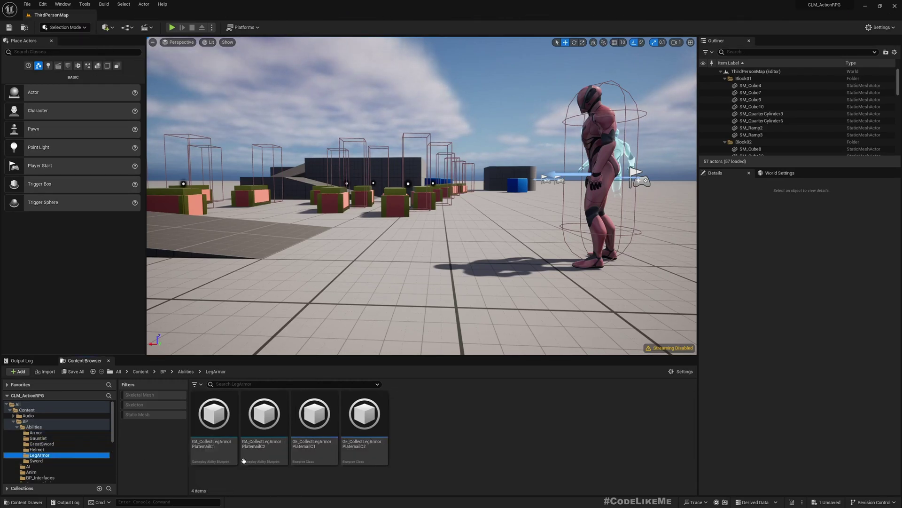
{"action": "double_click", "coordinate": [216, 414]}
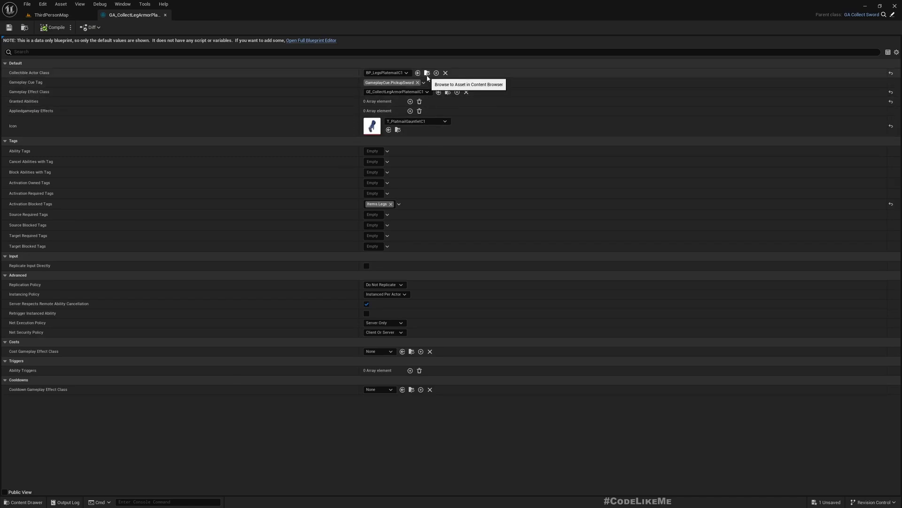
{"action": "left_click", "coordinate": [52, 15]}
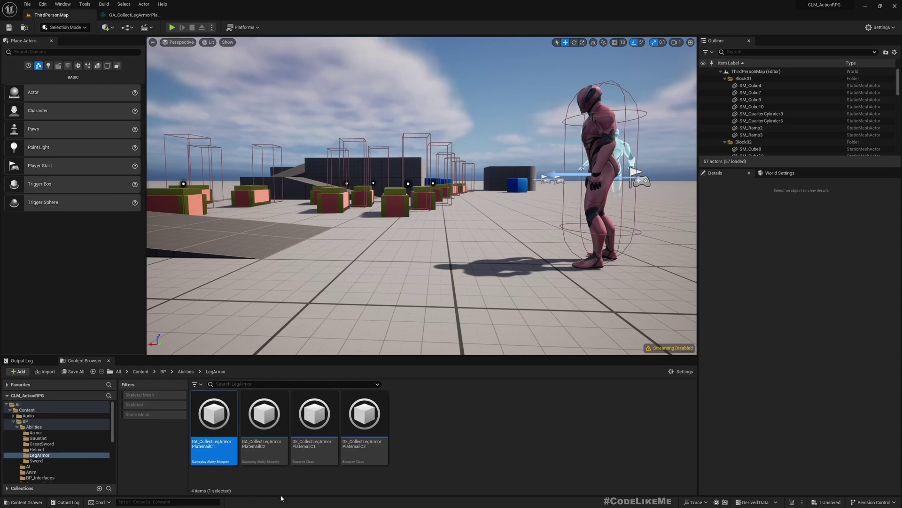
{"action": "double_click", "coordinate": [272, 420]}
{"action": "left_click", "coordinate": [52, 14]}
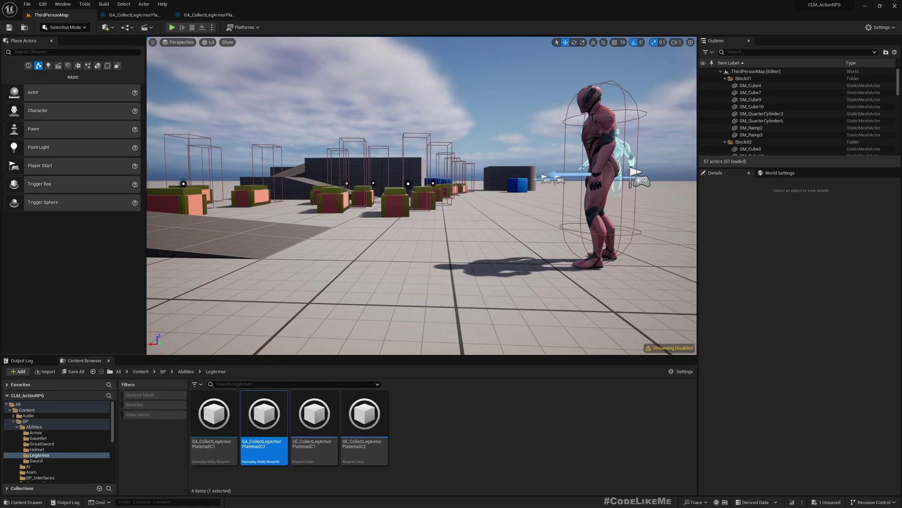
{"action": "double_click", "coordinate": [312, 419]}
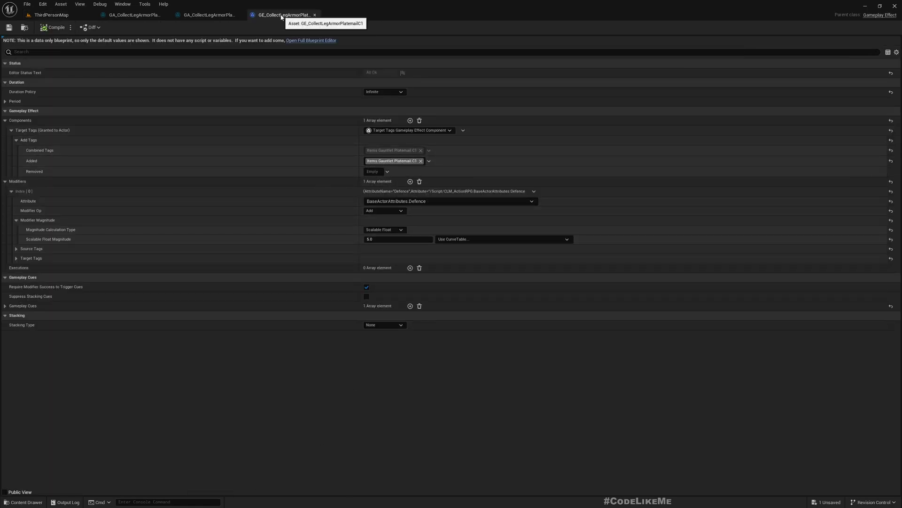
Step: Swap GE_CollectLegArmorPlatemailC1's Gauntlet Platemail C1 tag for Items.Legs.Platemail.C1, then check the C2 effect
{"action": "left_click", "coordinate": [429, 162]}
{"action": "left_click", "coordinate": [382, 268]}
{"action": "scroll", "coordinate": [379, 275], "scroll_direction": "down", "scroll_amount": 1}
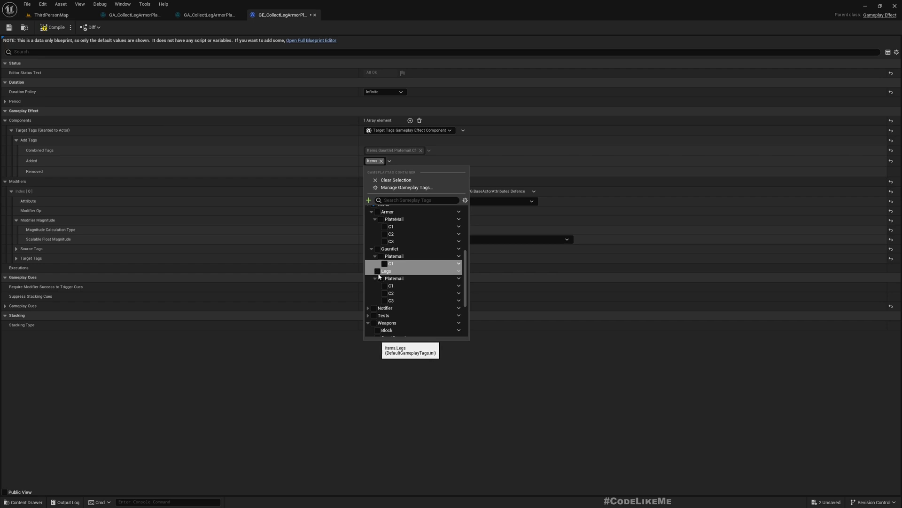
{"action": "left_click", "coordinate": [384, 286]}
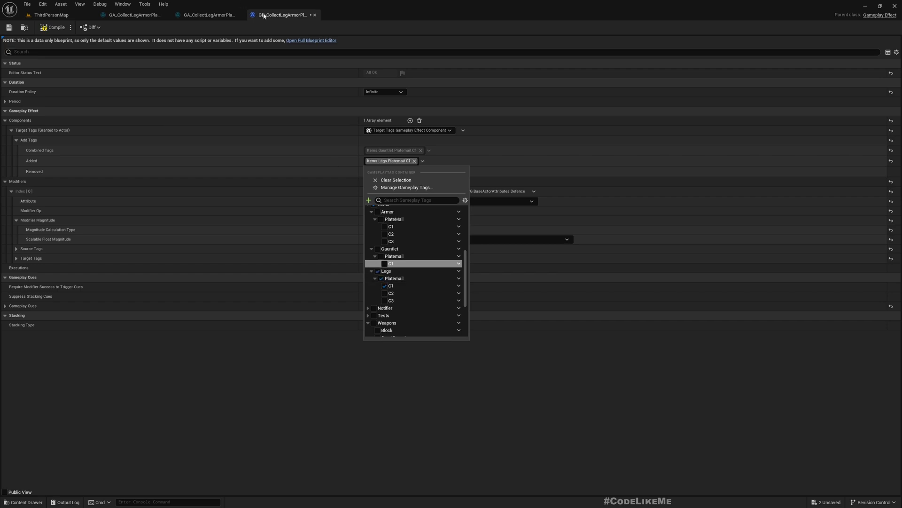
{"action": "left_click", "coordinate": [52, 27]}
{"action": "double_click", "coordinate": [365, 414]}
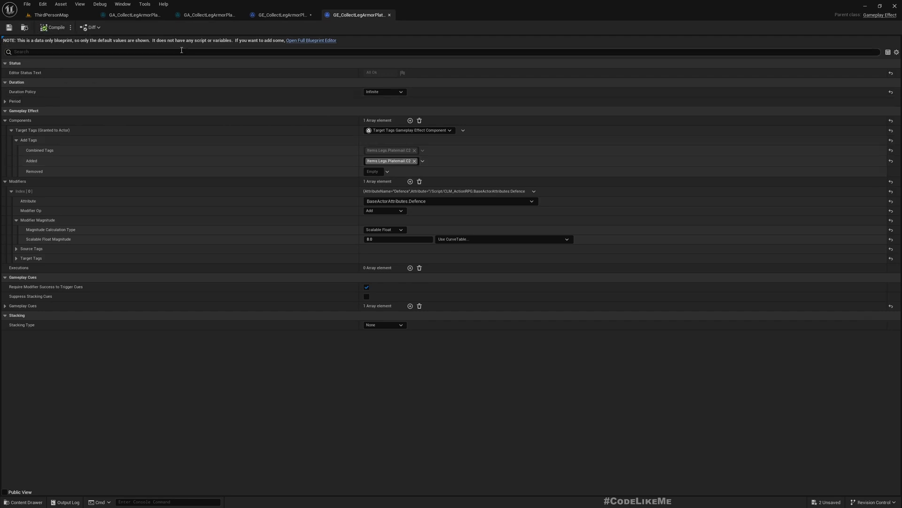
{"action": "left_click", "coordinate": [25, 28]}
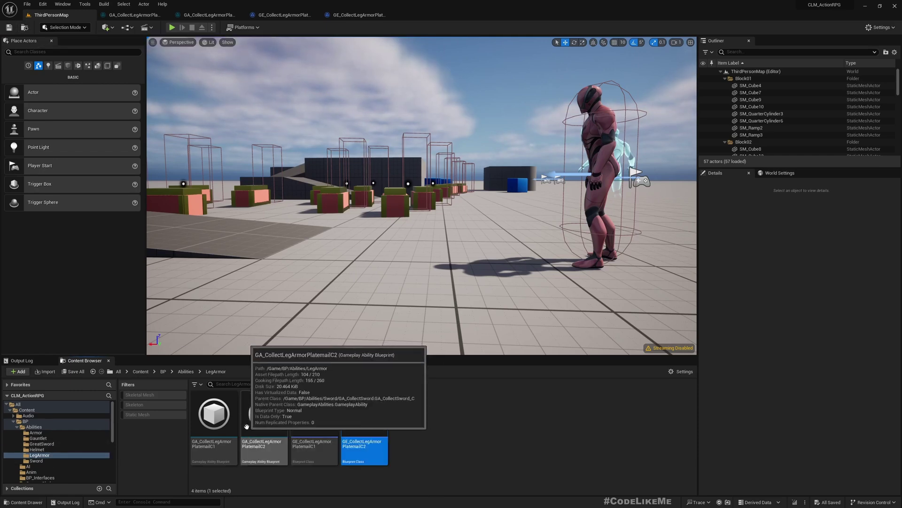
Step: From GA_CollectLegArmorPlatemailC2, browse to and open BP_LegsPlatemailC2, then open BP_LegsPlatemailC1
{"action": "double_click", "coordinate": [260, 443]}
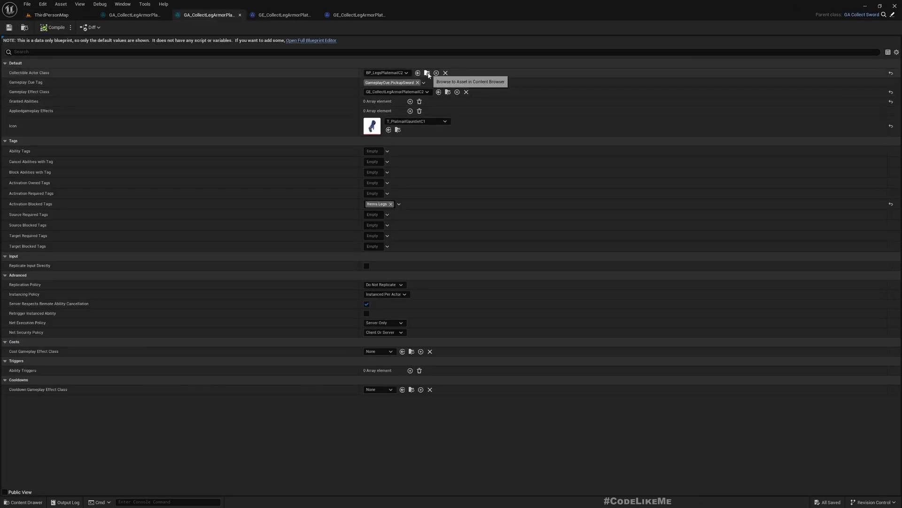
{"action": "left_click", "coordinate": [427, 73]}
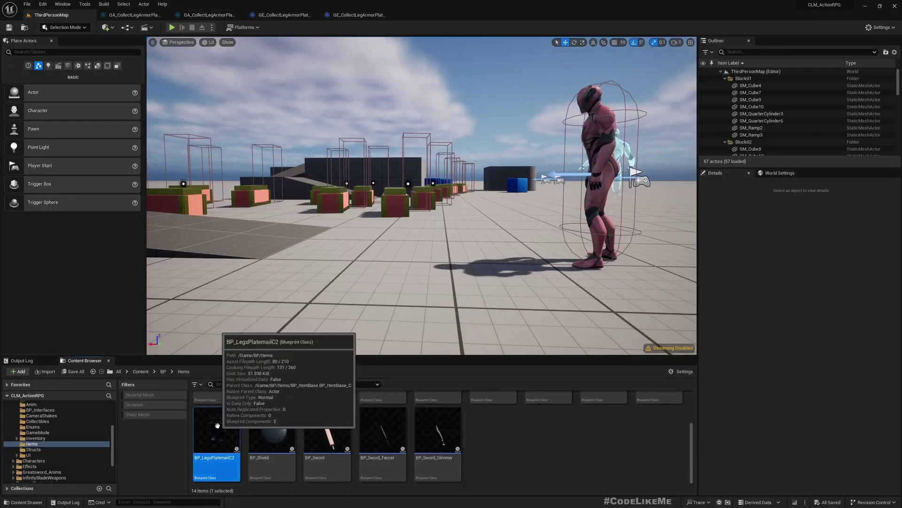
{"action": "double_click", "coordinate": [231, 418]}
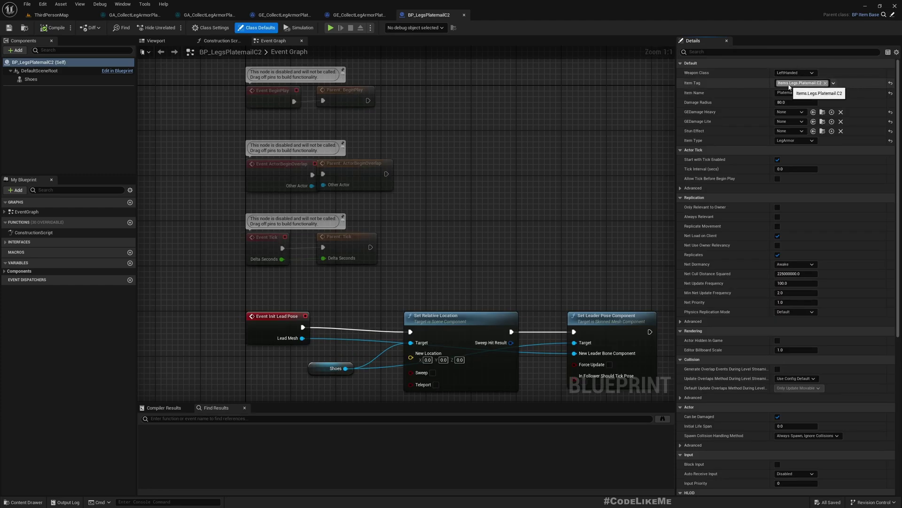
{"action": "left_click", "coordinate": [50, 16]}
{"action": "scroll", "coordinate": [630, 418], "scroll_direction": "up", "scroll_amount": 1}
{"action": "scroll", "coordinate": [660, 423], "scroll_direction": "up", "scroll_amount": 1}
{"action": "double_click", "coordinate": [659, 424]}
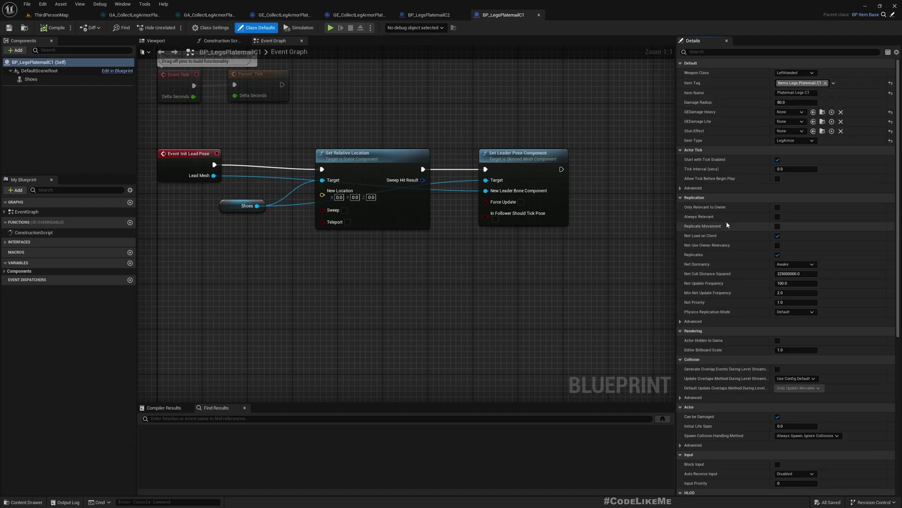
{"action": "left_click", "coordinate": [62, 14]}
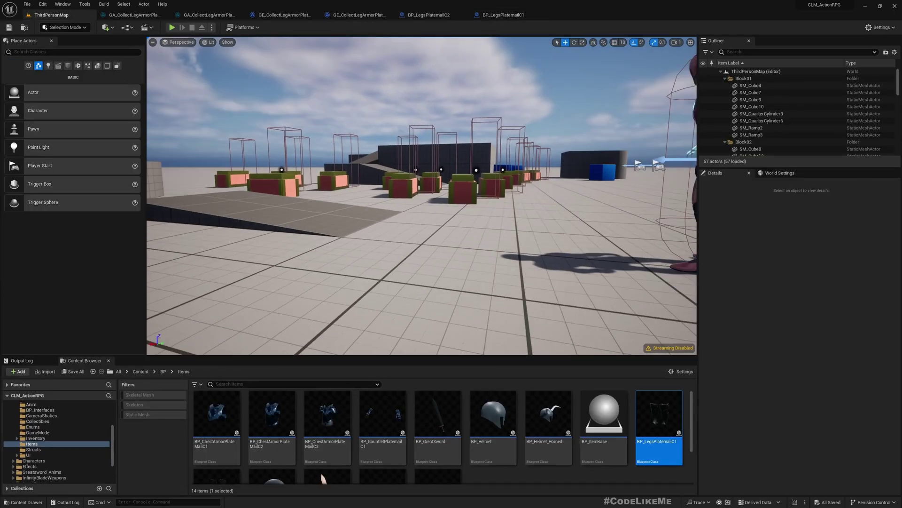
Step: Play-test the level, opening chests to collect the Platemail Gauntlet and Armor Class1, then stop
{"action": "key", "text": "alt+p"}
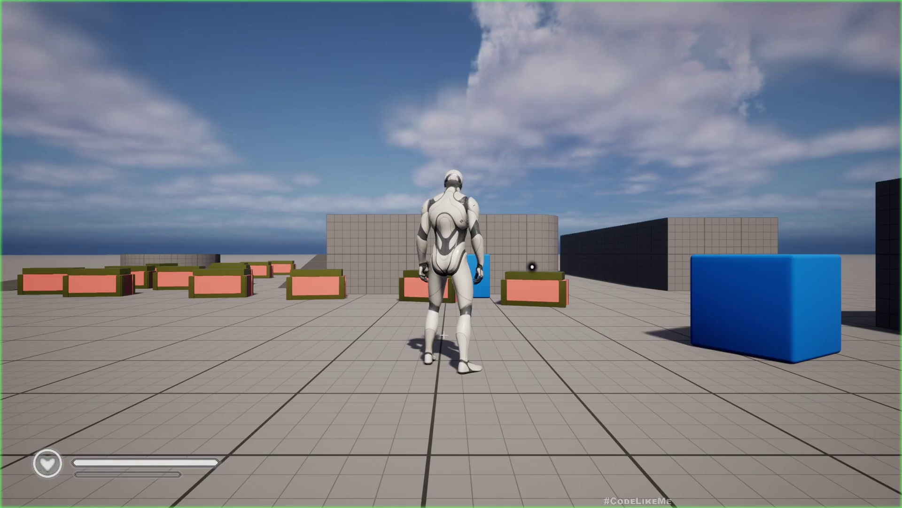
{"action": "key", "text": "w"}
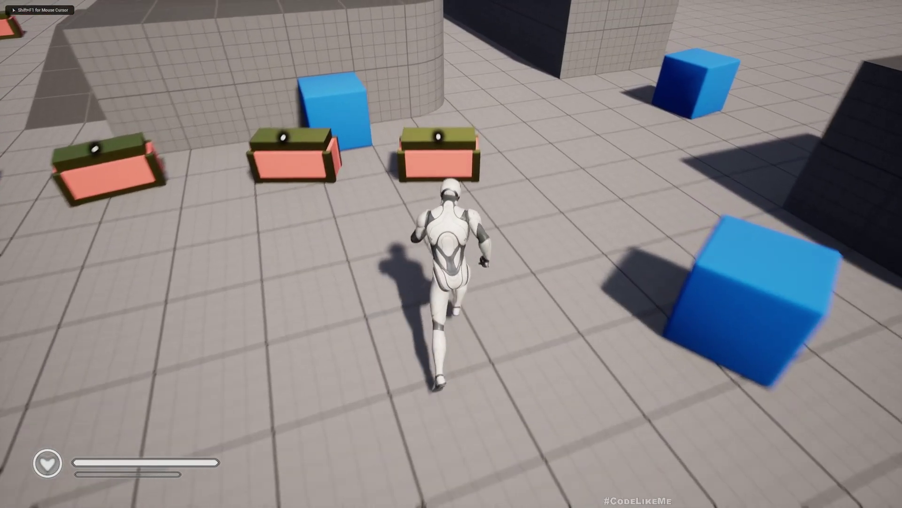
{"action": "key", "text": "e"}
{"action": "key", "text": "w"}
{"action": "key", "text": "w"}
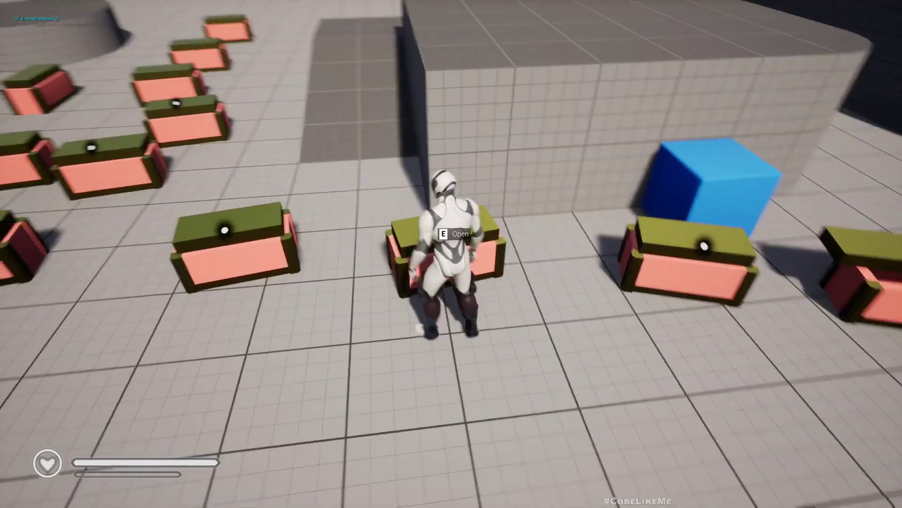
{"action": "key", "text": "e"}
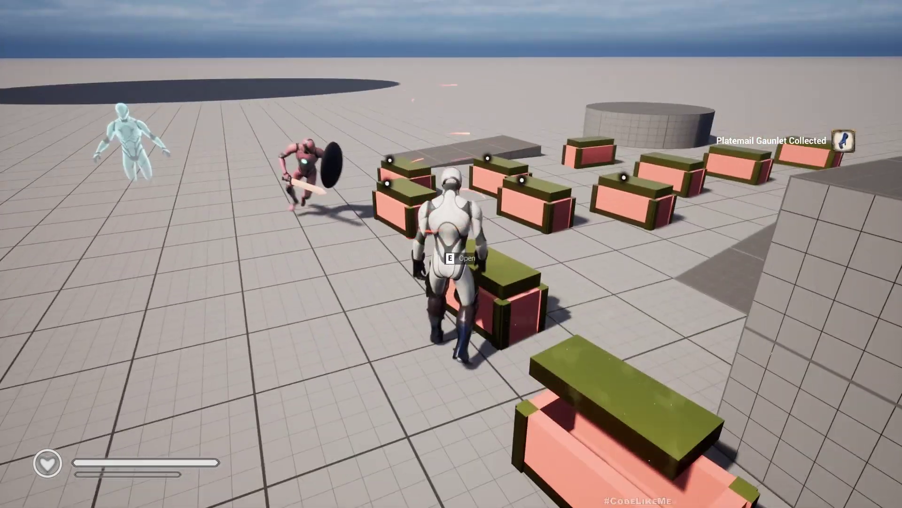
{"action": "key", "text": "w"}
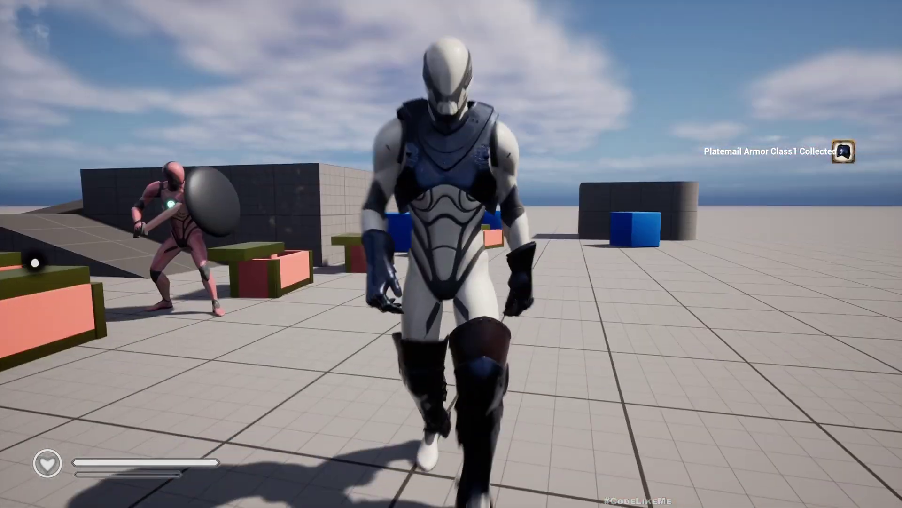
{"action": "key", "text": "w"}
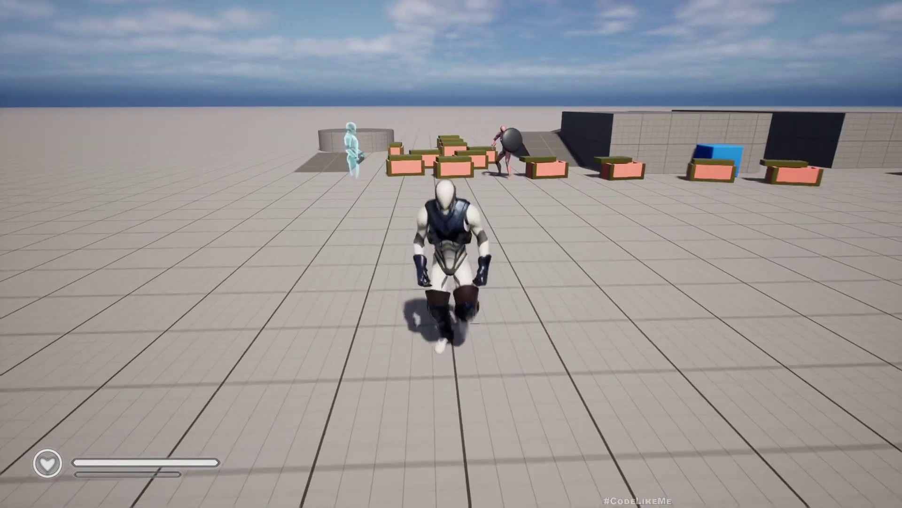
{"action": "key", "text": "w"}
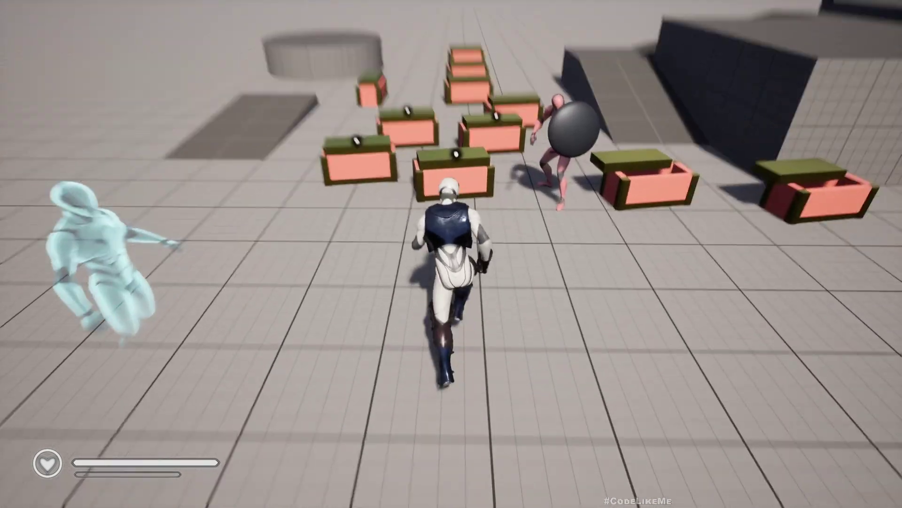
{"action": "key", "text": "e"}
{"action": "key", "text": "s"}
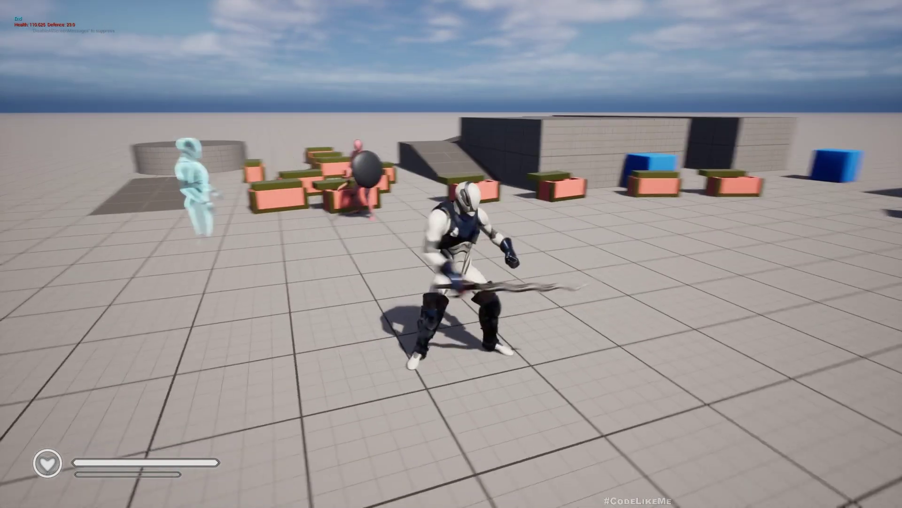
{"action": "left_click", "coordinate": [451, 254]}
{"action": "key", "text": "w"}
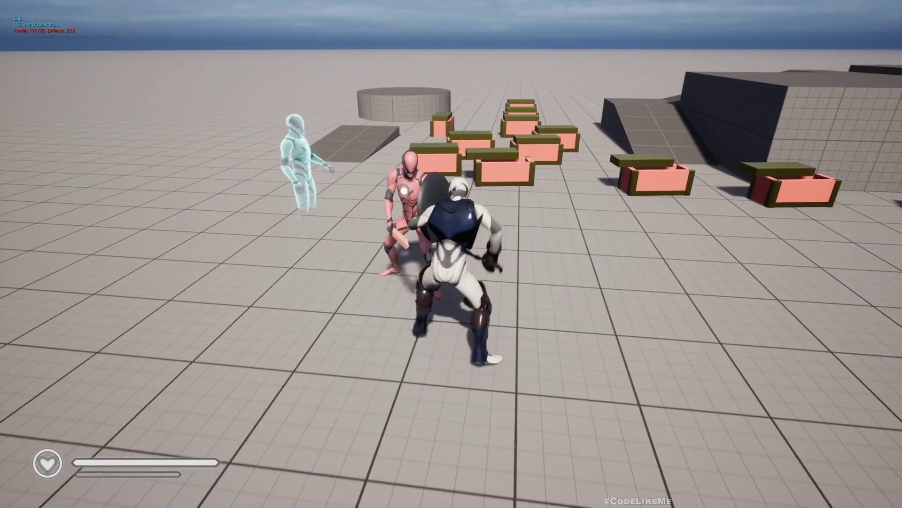
{"action": "key", "text": "Escape"}
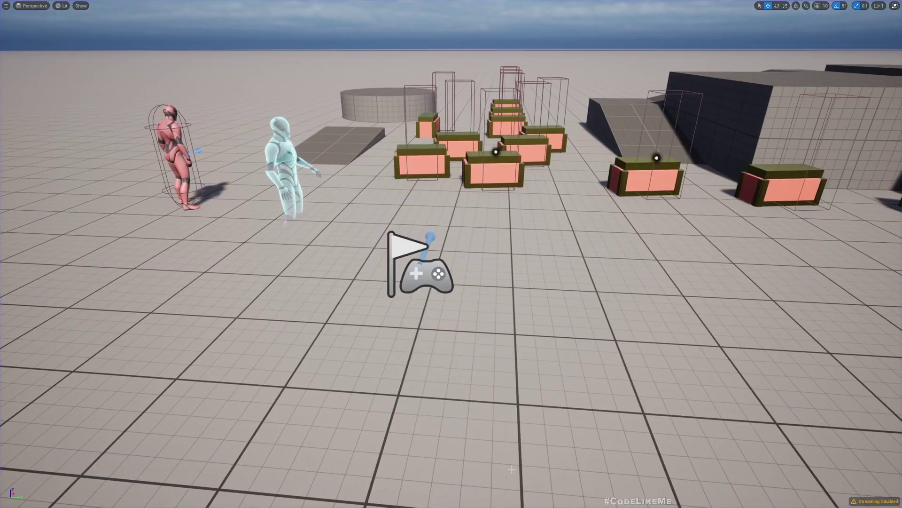
{"action": "scroll", "coordinate": [312, 257], "scroll_direction": "down", "scroll_amount": 4}
{"action": "scroll", "coordinate": [311, 257], "scroll_direction": "down", "scroll_amount": 3}
{"action": "scroll", "coordinate": [310, 255], "scroll_direction": "down", "scroll_amount": 3}
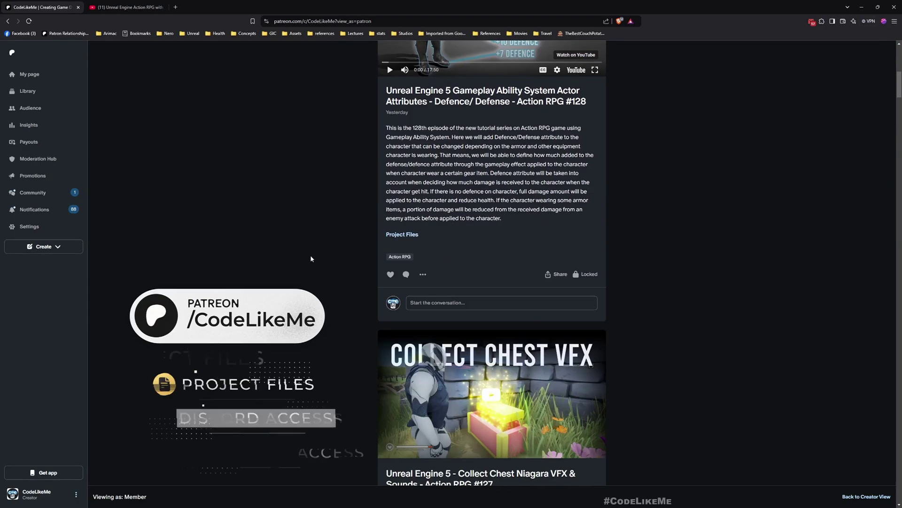
{"action": "scroll", "coordinate": [310, 256], "scroll_direction": "down", "scroll_amount": 4}
{"action": "scroll", "coordinate": [296, 258], "scroll_direction": "down", "scroll_amount": 3}
{"action": "scroll", "coordinate": [281, 260], "scroll_direction": "down", "scroll_amount": 3}
{"action": "scroll", "coordinate": [296, 251], "scroll_direction": "down", "scroll_amount": 4}
{"action": "scroll", "coordinate": [308, 250], "scroll_direction": "down", "scroll_amount": 5}
{"action": "scroll", "coordinate": [308, 248], "scroll_direction": "down", "scroll_amount": 3}
{"action": "scroll", "coordinate": [312, 235], "scroll_direction": "down", "scroll_amount": 4}
{"action": "scroll", "coordinate": [310, 232], "scroll_direction": "down", "scroll_amount": 2}
{"action": "scroll", "coordinate": [311, 230], "scroll_direction": "down", "scroll_amount": 5}
{"action": "scroll", "coordinate": [312, 233], "scroll_direction": "down", "scroll_amount": 5}
{"action": "scroll", "coordinate": [313, 235], "scroll_direction": "down", "scroll_amount": 6}
{"action": "scroll", "coordinate": [313, 237], "scroll_direction": "down", "scroll_amount": 3}
{"action": "scroll", "coordinate": [313, 238], "scroll_direction": "down", "scroll_amount": 2}
{"action": "scroll", "coordinate": [313, 238], "scroll_direction": "down", "scroll_amount": 3}
{"action": "scroll", "coordinate": [313, 239], "scroll_direction": "down", "scroll_amount": 5}
{"action": "scroll", "coordinate": [313, 238], "scroll_direction": "down", "scroll_amount": 5}
{"action": "scroll", "coordinate": [313, 239], "scroll_direction": "down", "scroll_amount": 5}
{"action": "scroll", "coordinate": [313, 239], "scroll_direction": "down", "scroll_amount": 8}
{"action": "scroll", "coordinate": [313, 238], "scroll_direction": "down", "scroll_amount": 5}
{"action": "scroll", "coordinate": [313, 239], "scroll_direction": "down", "scroll_amount": 5}
{"action": "scroll", "coordinate": [313, 239], "scroll_direction": "down", "scroll_amount": 7}
{"action": "scroll", "coordinate": [313, 238], "scroll_direction": "down", "scroll_amount": 7}
{"action": "scroll", "coordinate": [313, 240], "scroll_direction": "down", "scroll_amount": 3}
{"action": "scroll", "coordinate": [313, 240], "scroll_direction": "down", "scroll_amount": 4}
{"action": "scroll", "coordinate": [313, 240], "scroll_direction": "down", "scroll_amount": 5}
{"action": "scroll", "coordinate": [313, 241], "scroll_direction": "down", "scroll_amount": 5}
{"action": "scroll", "coordinate": [313, 241], "scroll_direction": "down", "scroll_amount": 4}
{"action": "scroll", "coordinate": [313, 240], "scroll_direction": "down", "scroll_amount": 4}
{"action": "scroll", "coordinate": [314, 240], "scroll_direction": "down", "scroll_amount": 4}
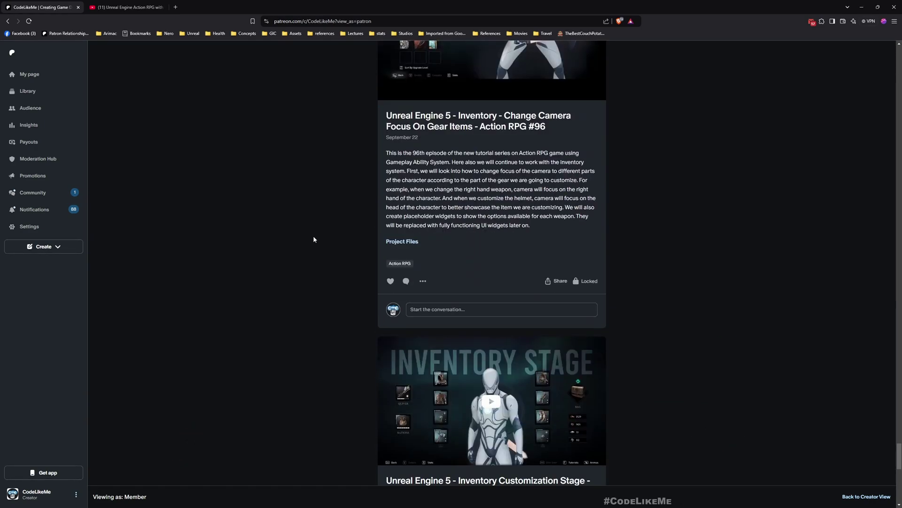